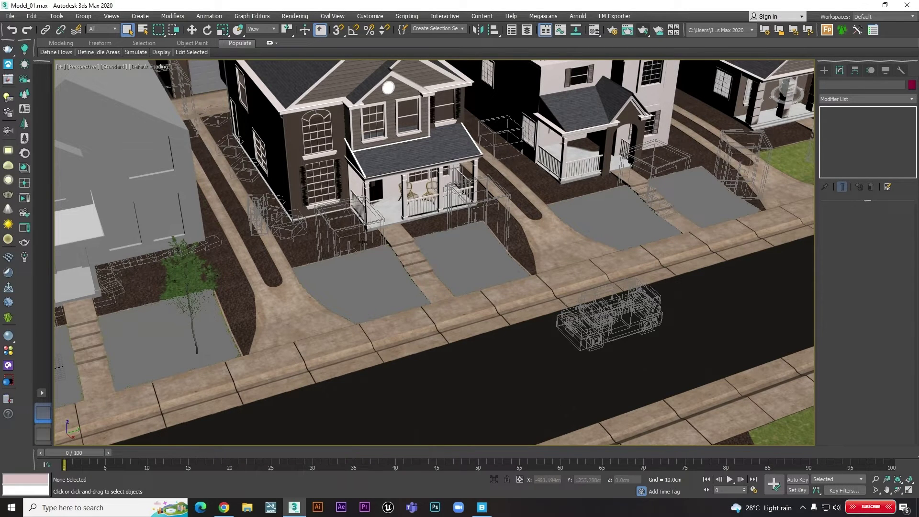
- Orbit, zoom and pan the Perspective view so the street runs diagonally toward the driveways
middle_click_drag(394, 205, 533, 221, "alt")
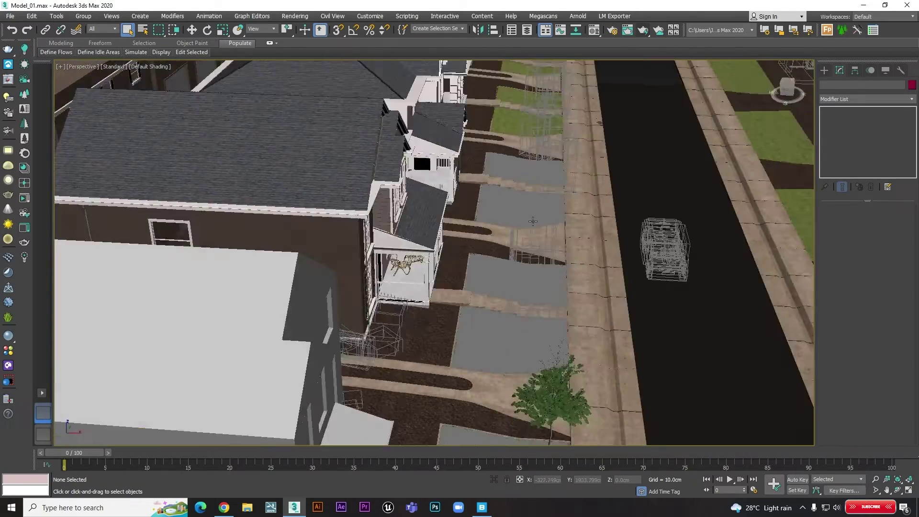
scroll(532, 222, "down", 2)
scroll(551, 228, "down", 3)
scroll(478, 226, "down", 2)
scroll(481, 225, "down", 2)
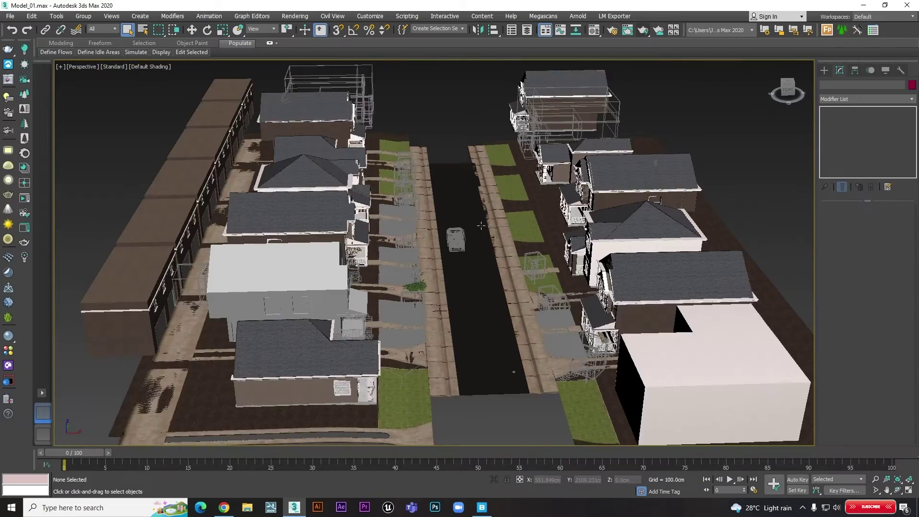
scroll(481, 225, "down", 2)
middle_click_drag(481, 225, 393, 265, "alt")
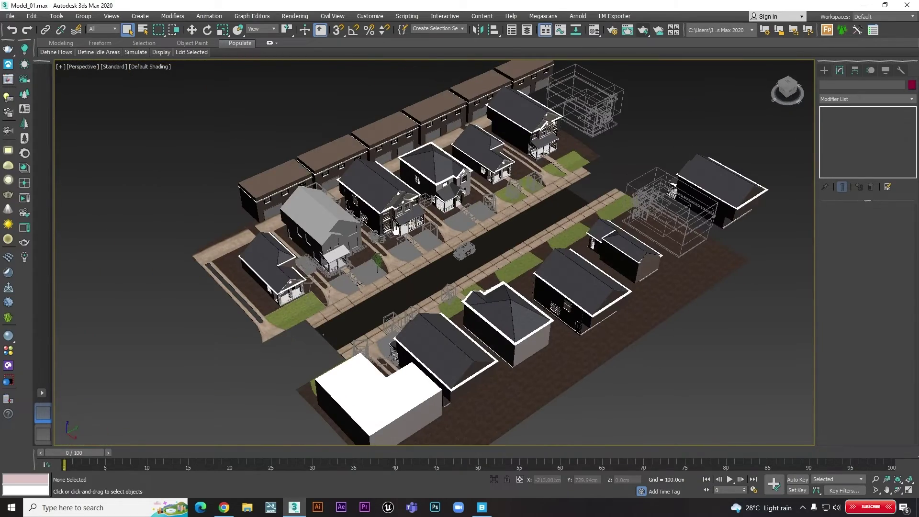
middle_click_drag(396, 230, 402, 209)
scroll(409, 223, "up", 4)
scroll(412, 222, "up", 3)
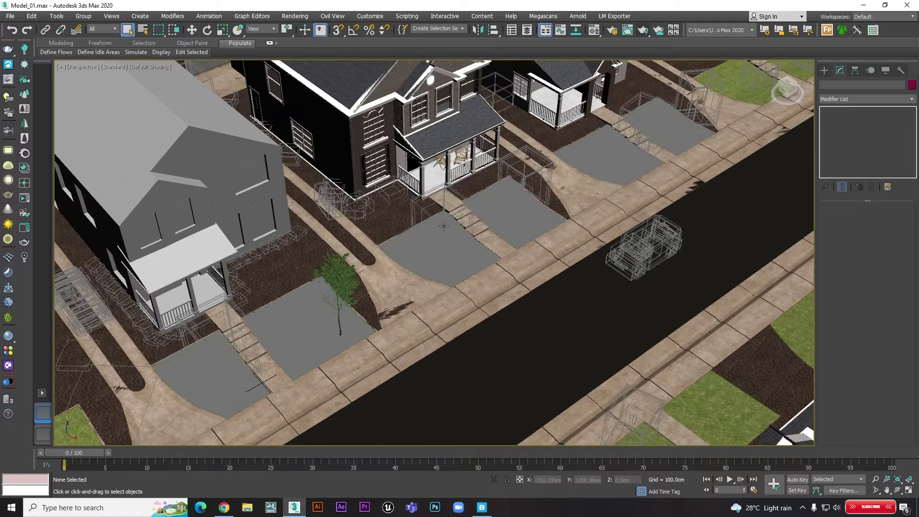
- Select house group AE24_003_house1_group_001 and frame it in Top view, centred on the street
left_click(440, 149)
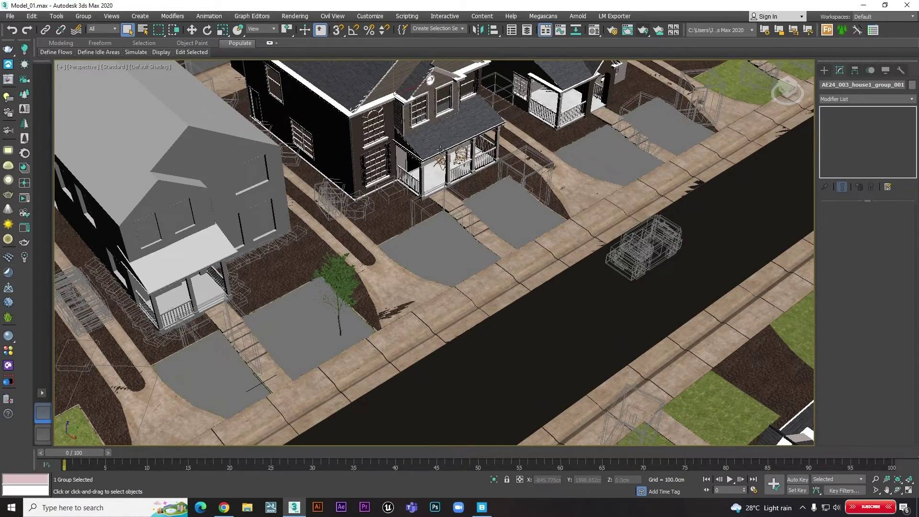
key("t")
key("z")
scroll(478, 207, "down", 2)
scroll(477, 207, "down", 2)
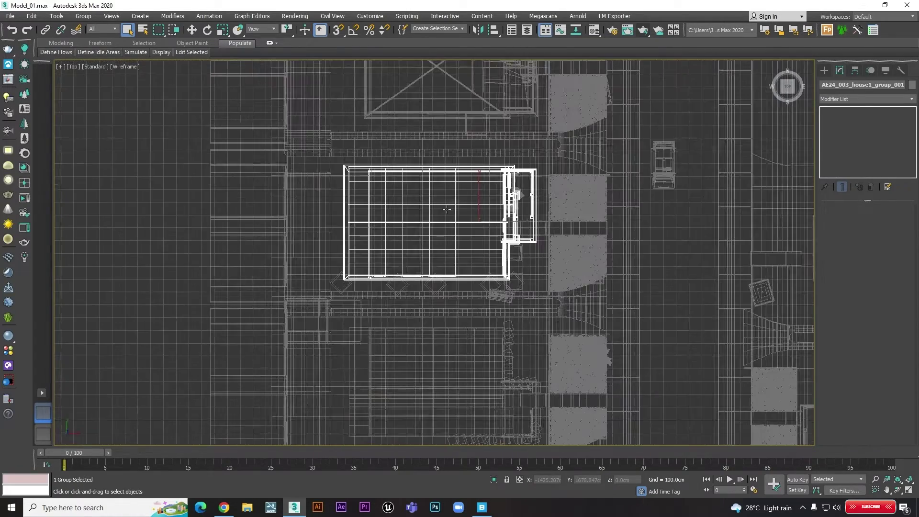
scroll(477, 207, "down", 1)
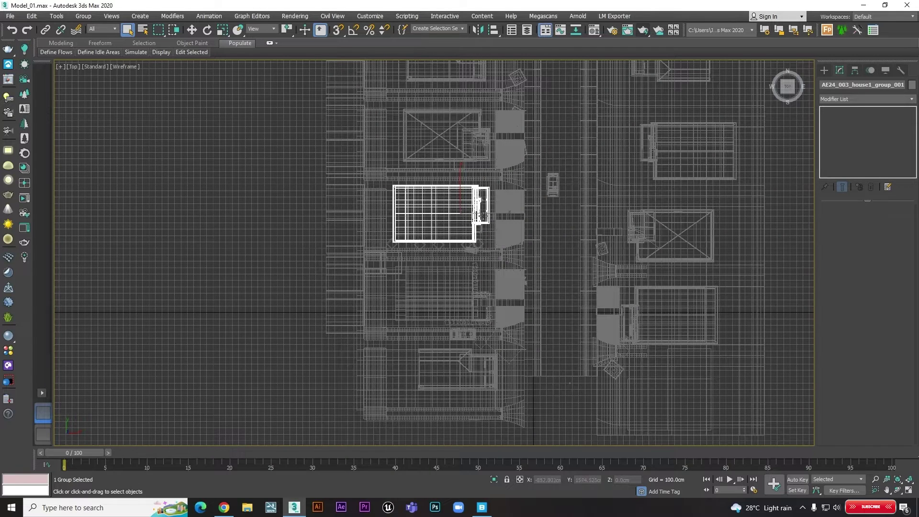
middle_click_drag(517, 222, 417, 223)
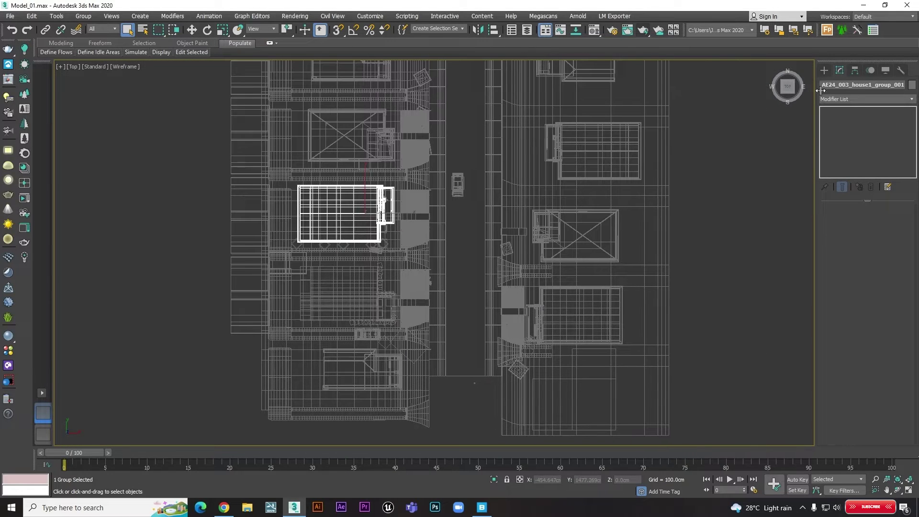
left_click(824, 71)
- Create a physical camera in Top view, placed on the street and aimed at the houses
left_click(824, 84)
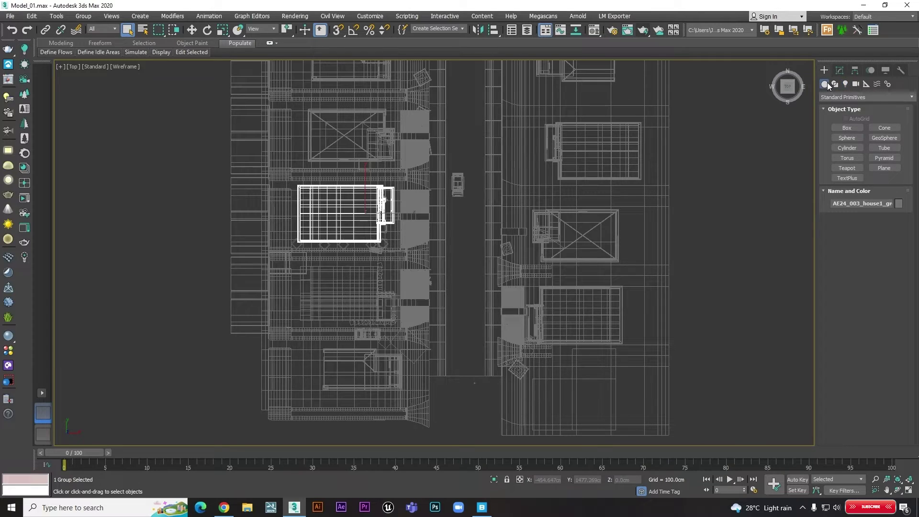
left_click(856, 83)
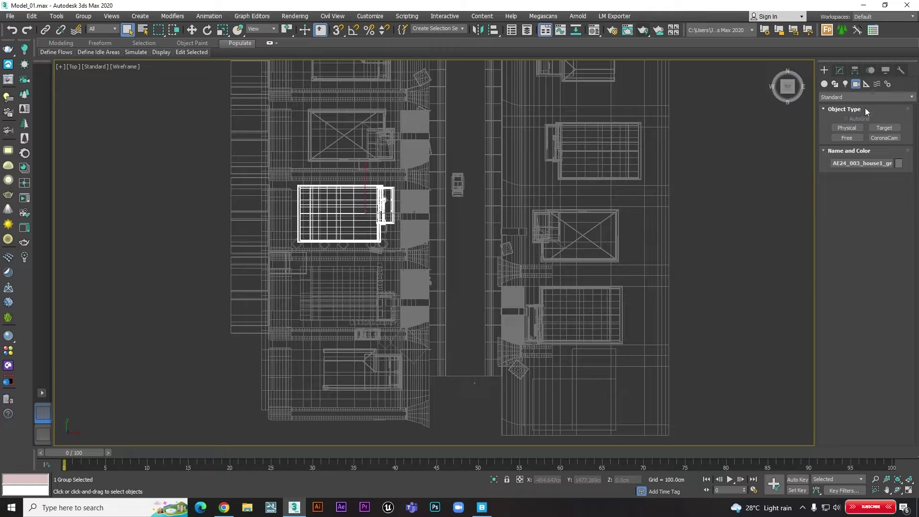
left_click(866, 95)
left_click(835, 114)
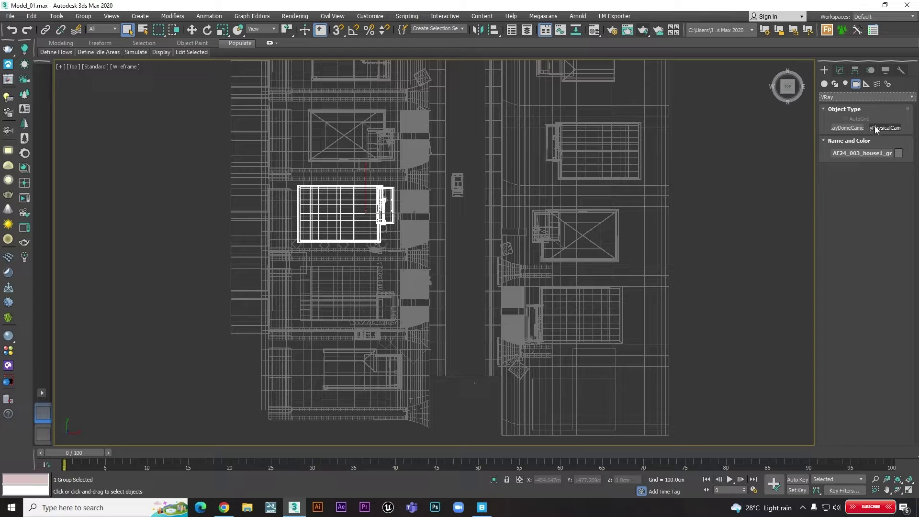
left_click(850, 96)
left_click(845, 128)
left_click_drag(492, 248, 387, 216)
- View through PhysCamera001 with the safe frame shown and shaded display
key("w")
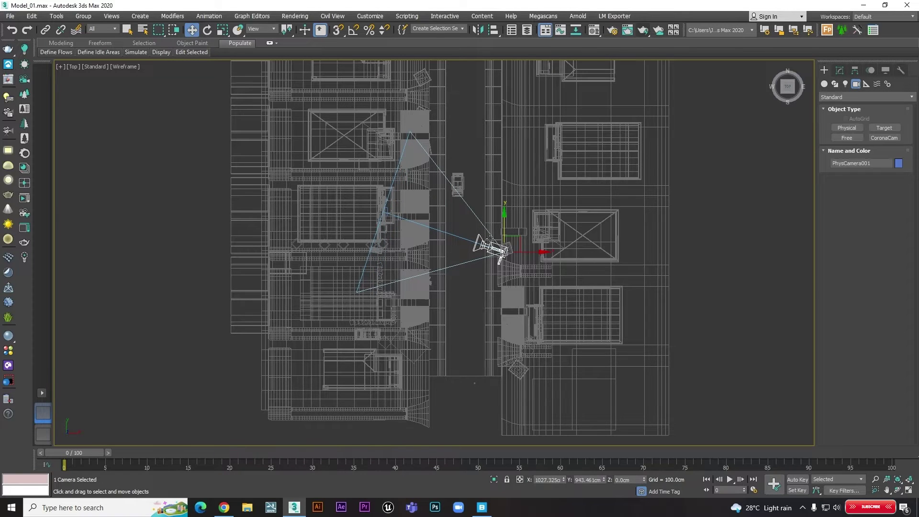
key("c")
key("shift+f")
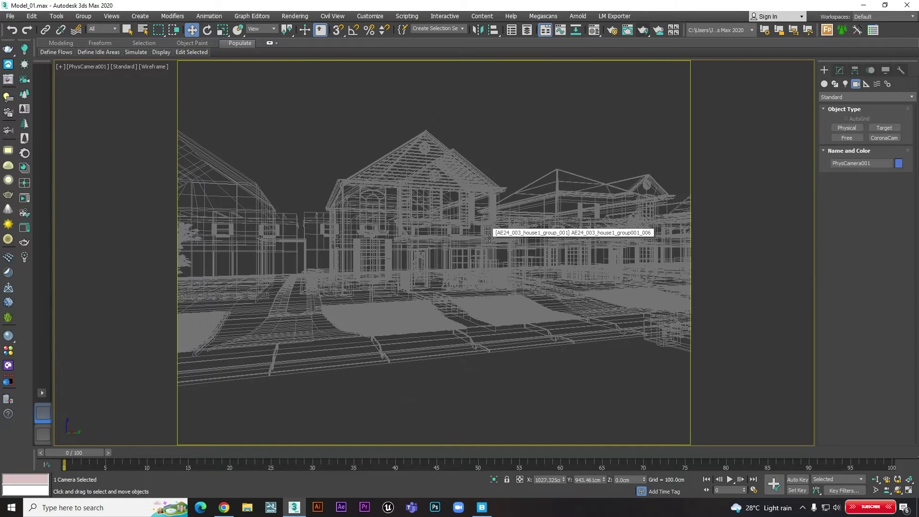
key("F3")
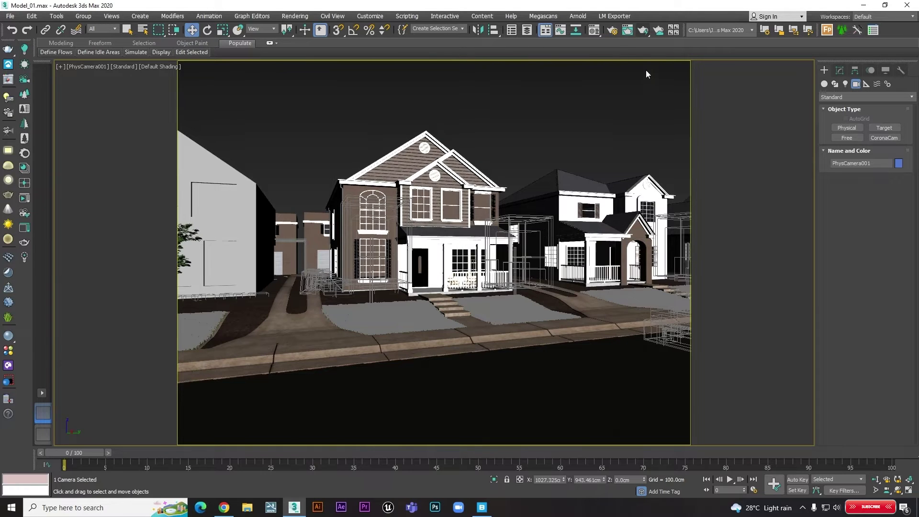
- Make V-Ray 5 the renderer and enter an output width of 100
left_click(613, 30)
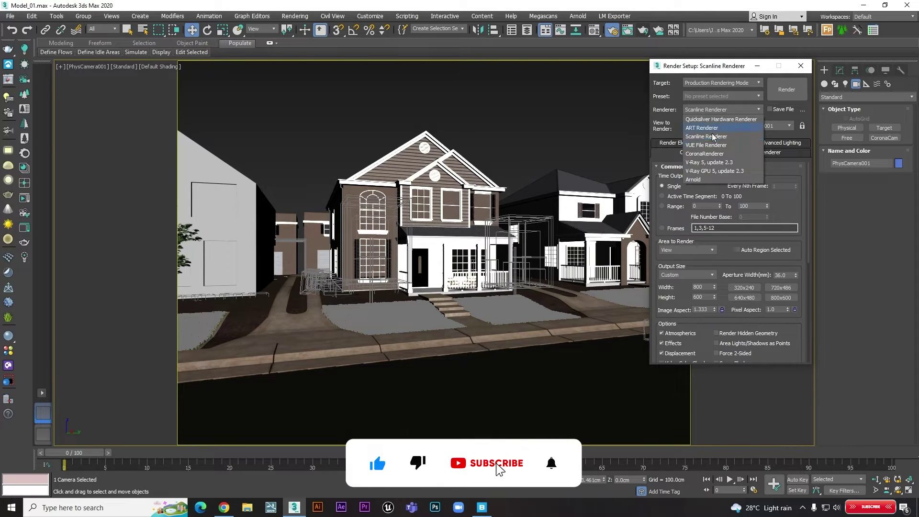
left_click(700, 162)
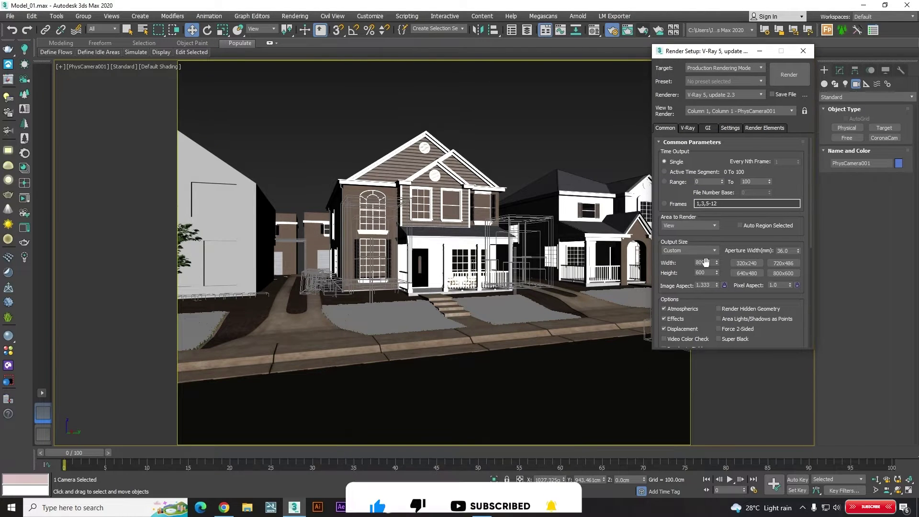
left_click(713, 263)
type("100")
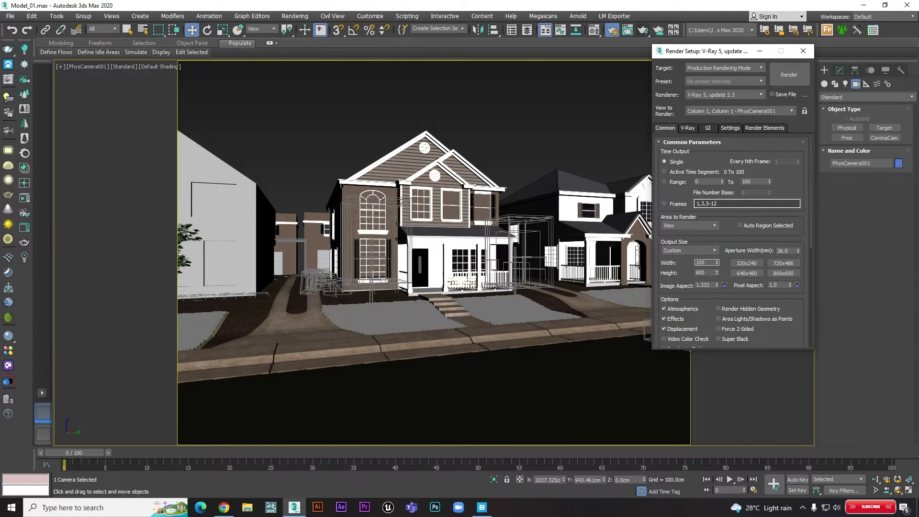
key("Tab")
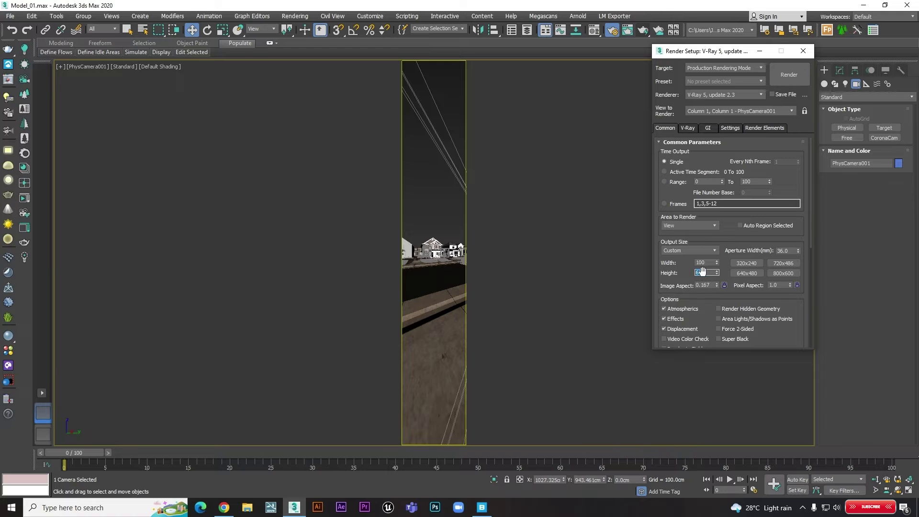
type("100")
key("Return")
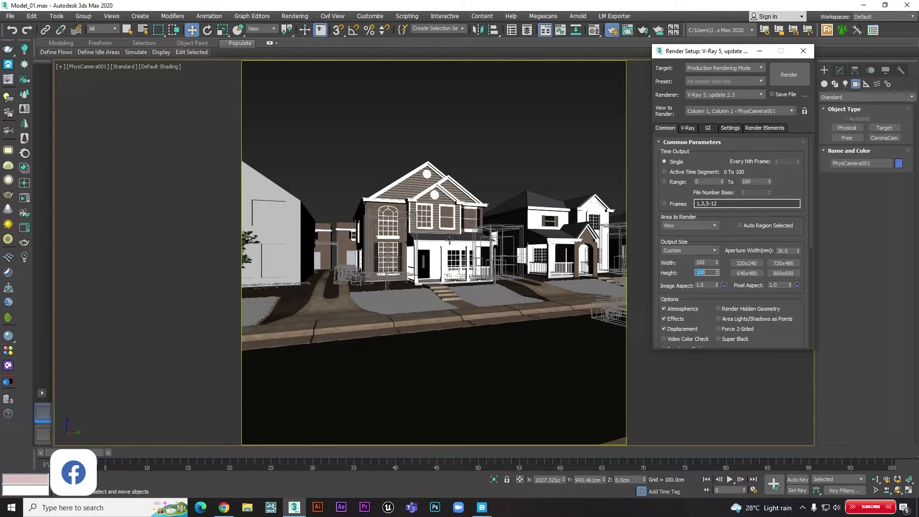
- Set the output height to 65 and lock the image aspect at 1.538
left_click(701, 262)
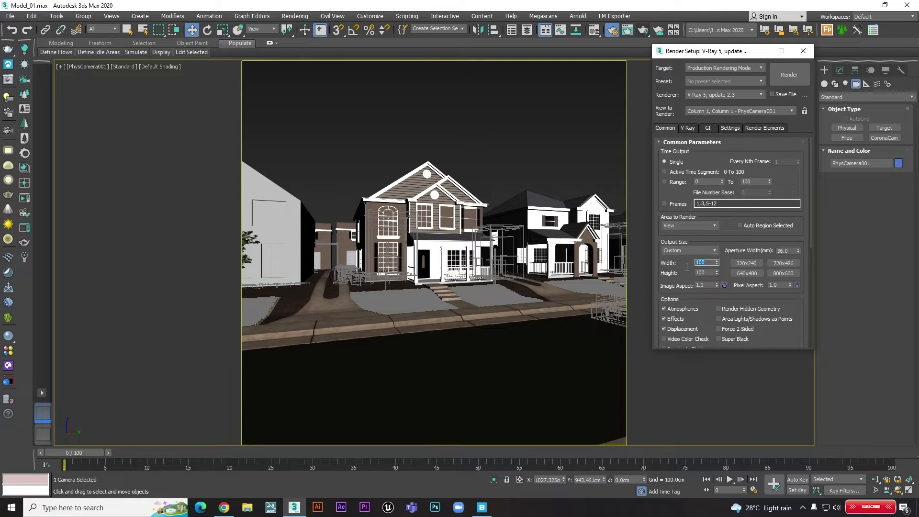
key("Tab")
key("shift+Tab")
left_click(695, 273)
type("60")
key("Return")
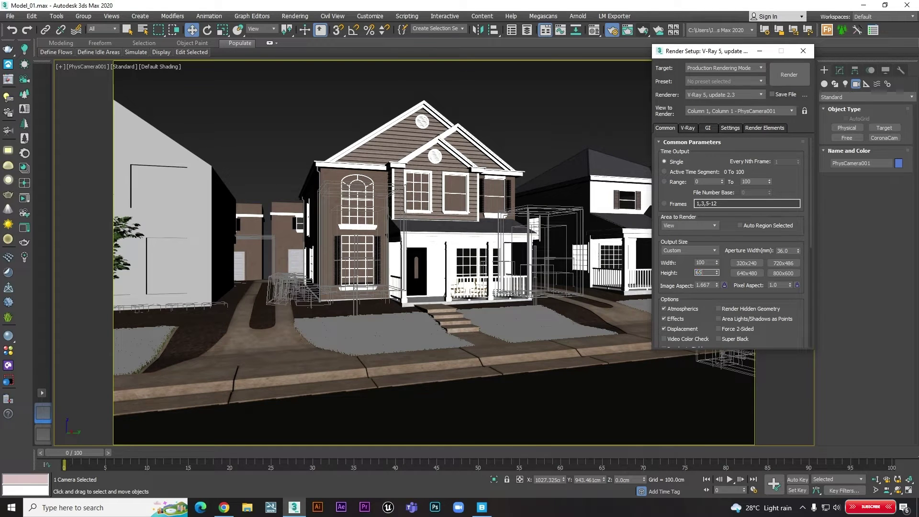
key("Return")
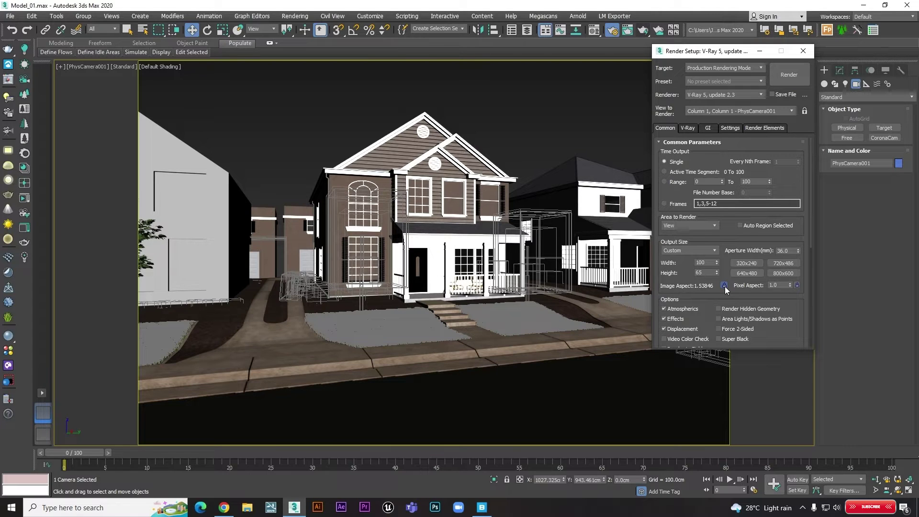
left_click(724, 285)
left_click(803, 51)
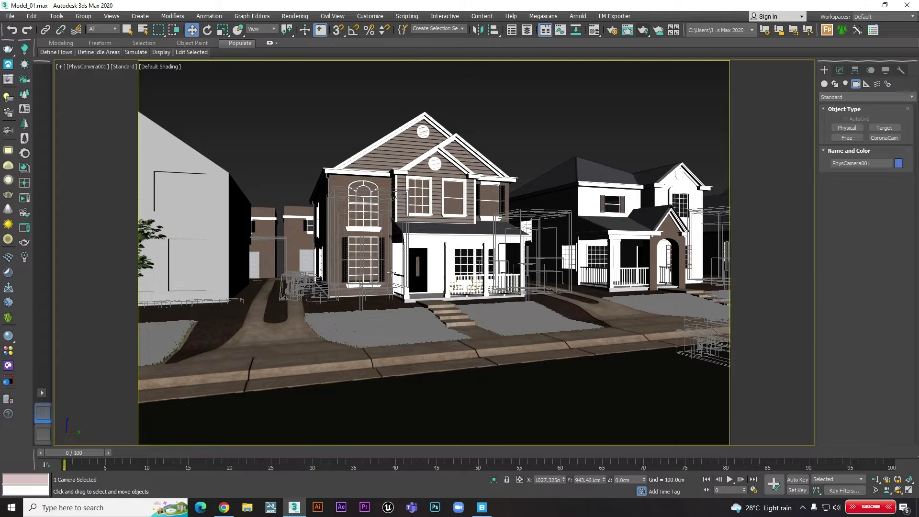
- In Top wireframe view, move PhysCamera001 to a new spot on the street, then view through it
key("t")
key("F3")
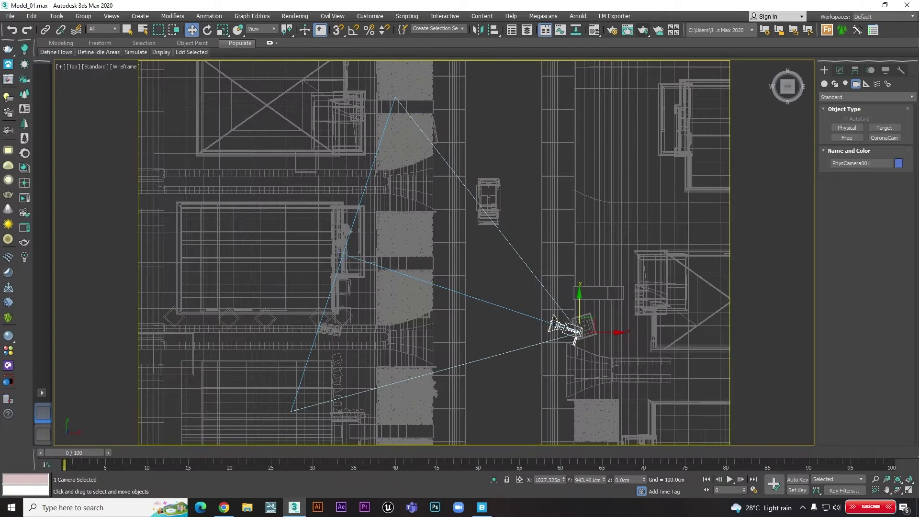
middle_click_drag(549, 245, 542, 207)
scroll(541, 207, "down", 3)
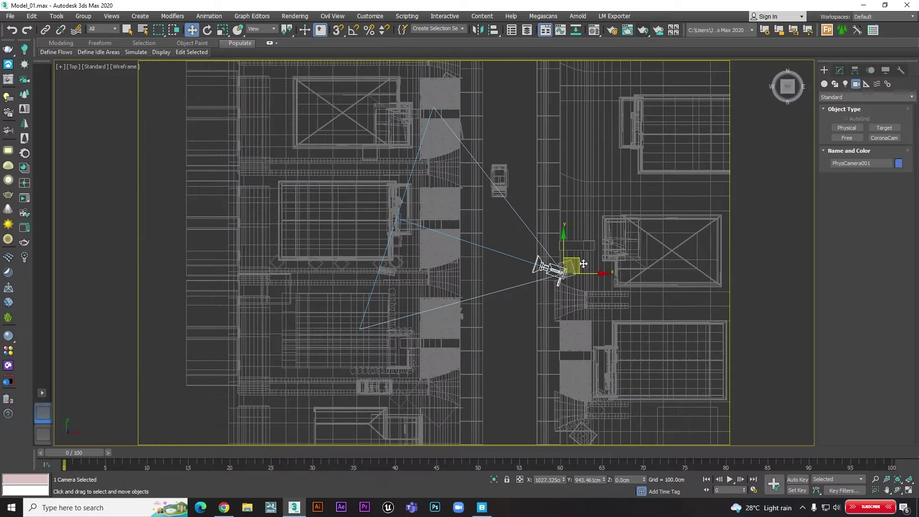
left_click_drag(570, 271, 587, 311)
key("c")
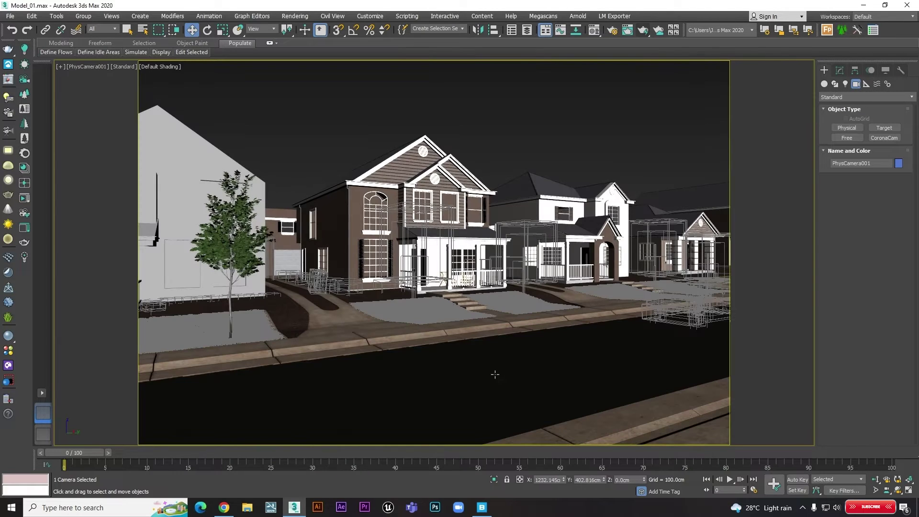
key("p")
key("c")
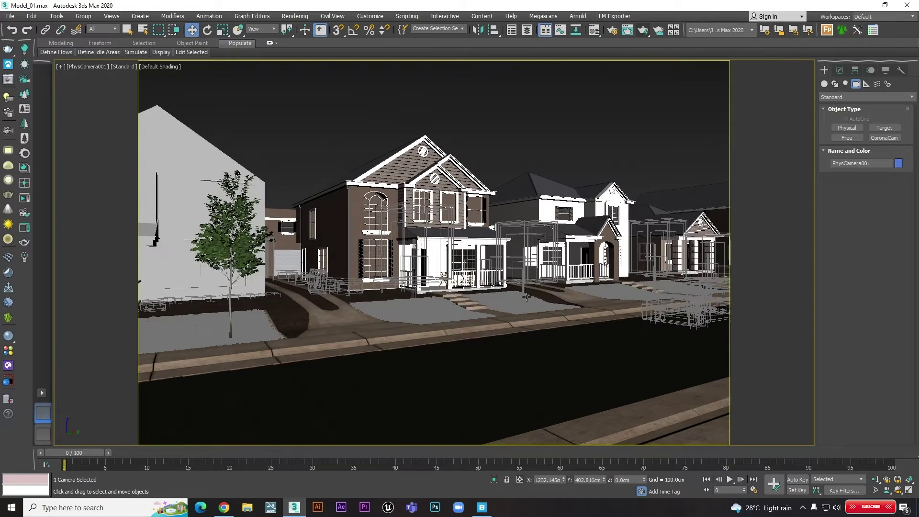
- Set the camera's focal length to 29 mm and shift its view to frame the scene
left_click(840, 71)
middle_click_drag(488, 277, 485, 266)
left_click_drag(890, 322, 890, 307)
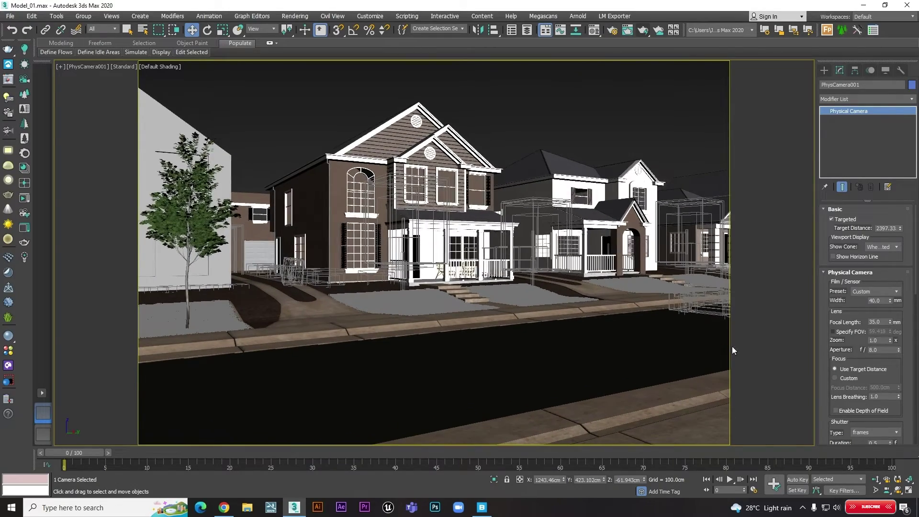
left_click_drag(611, 380, 554, 335)
right_click(554, 334)
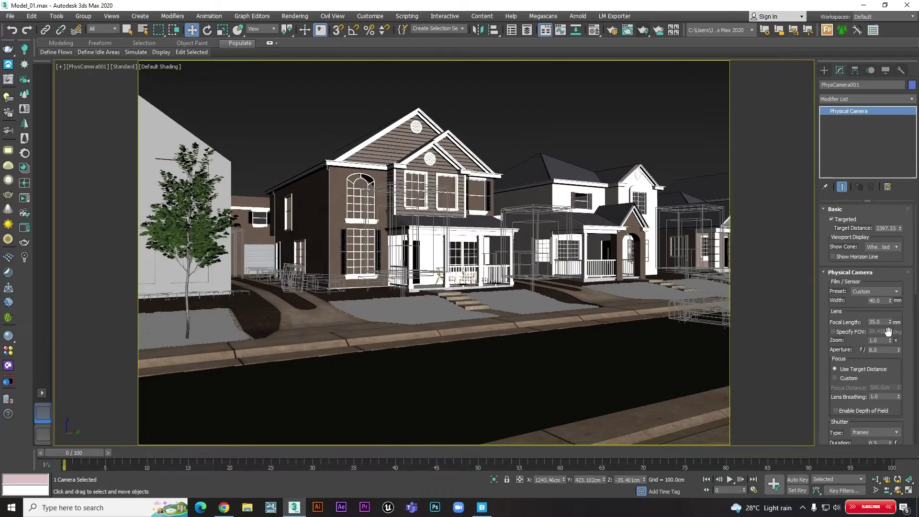
left_click_drag(890, 322, 892, 329)
- Move the camera target to re-aim at the brick house, then orbit the camera slightly
right_click(462, 239)
left_click(489, 230)
left_click_drag(460, 253, 474, 254)
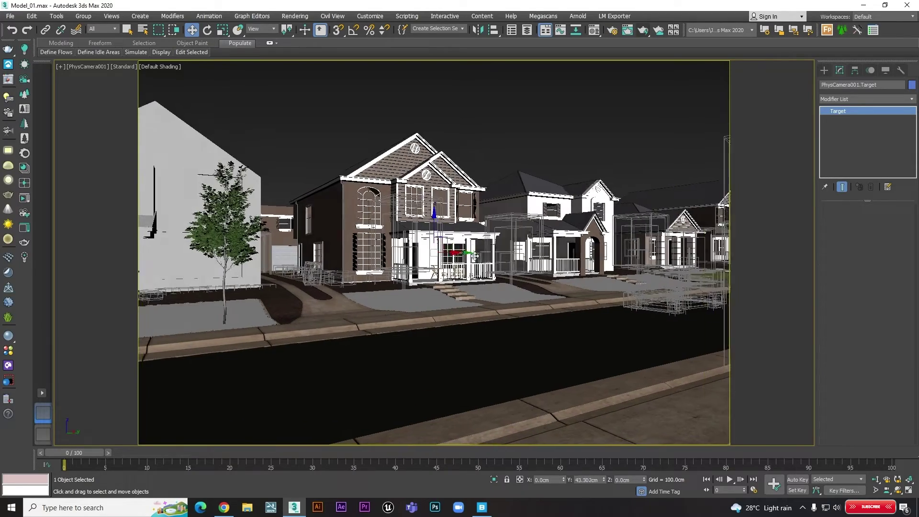
right_click(474, 255)
left_click(498, 249)
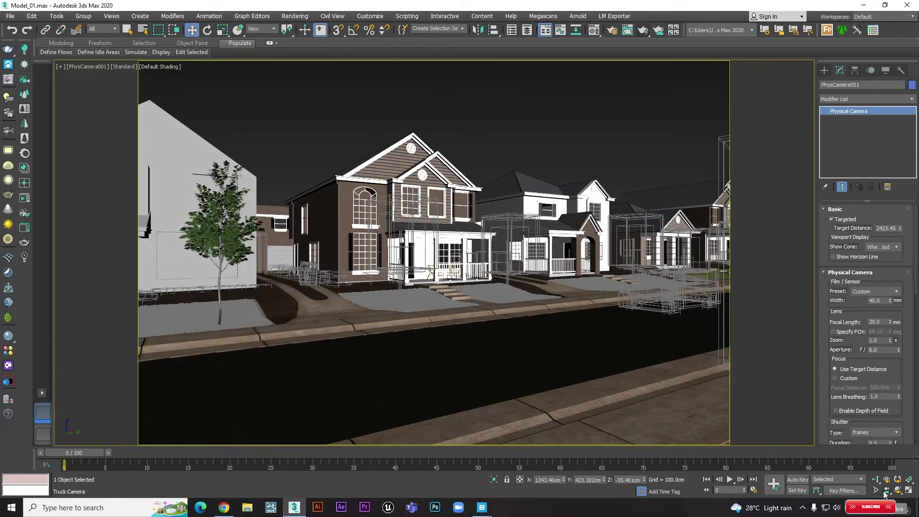
left_click_drag(460, 260, 483, 258)
right_click(472, 259)
left_click(498, 230)
right_click(463, 258)
left_click(468, 224)
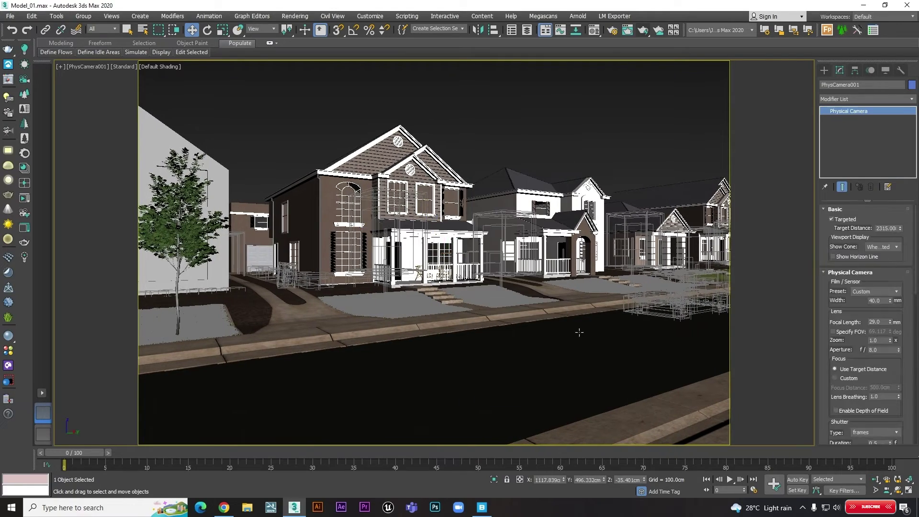
left_click_drag(444, 221, 448, 221)
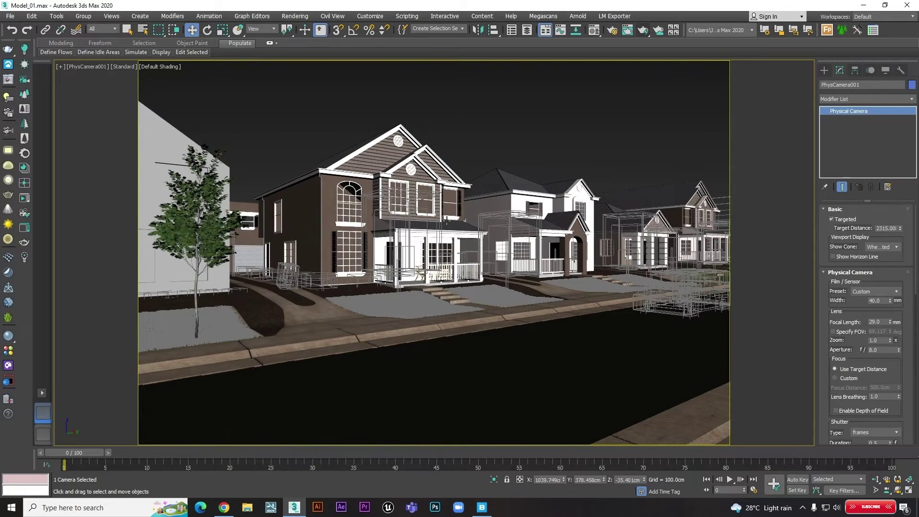
- Lower the camera target to tilt the view down the street
key("w")
left_click(446, 223)
left_click_drag(444, 225, 442, 205)
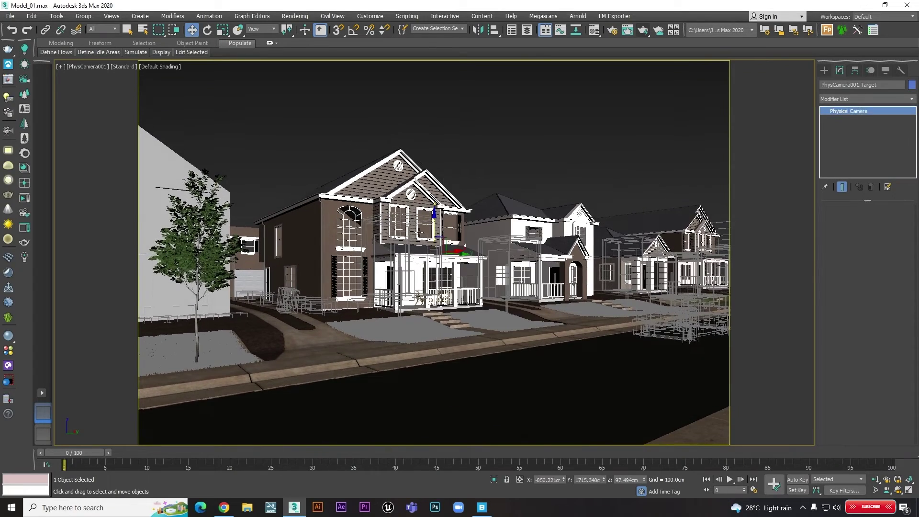
scroll(869, 236, "down", 5)
scroll(869, 236, "down", 5)
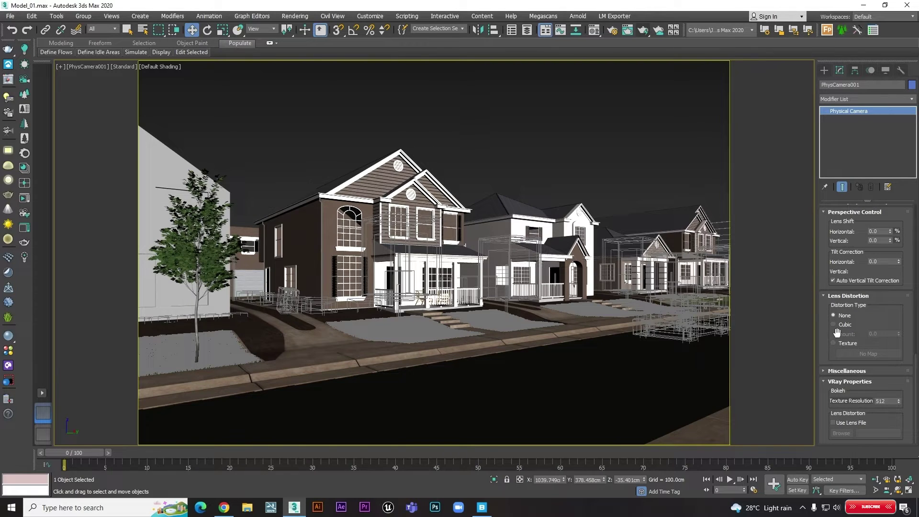
scroll(862, 354, "up", 2)
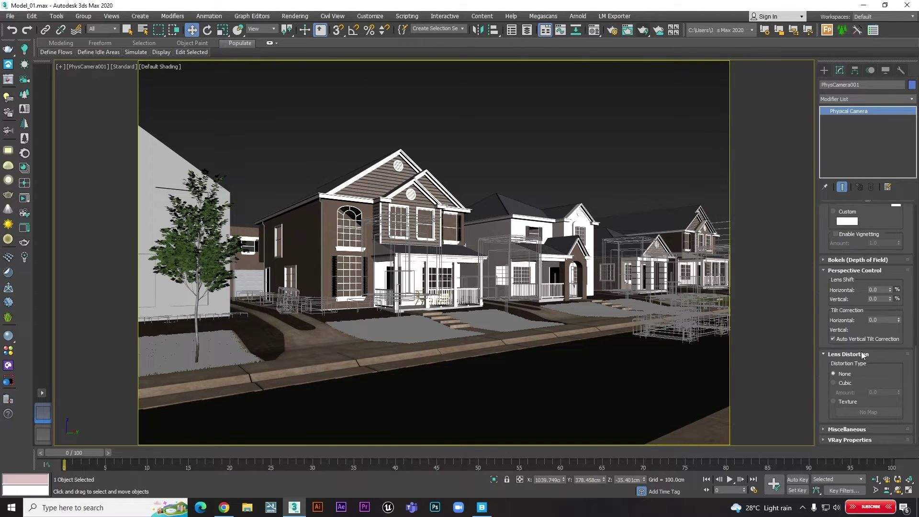
left_click(834, 339)
scroll(833, 235, "up", 5)
scroll(862, 273, "up", 5)
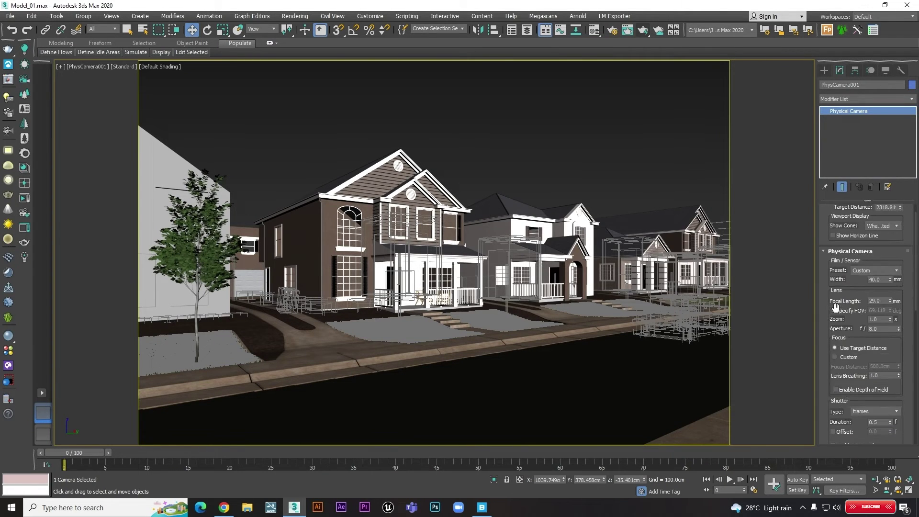
- Set the focal length to 28 mm and truck the camera sideways and up along the street
left_click(891, 302)
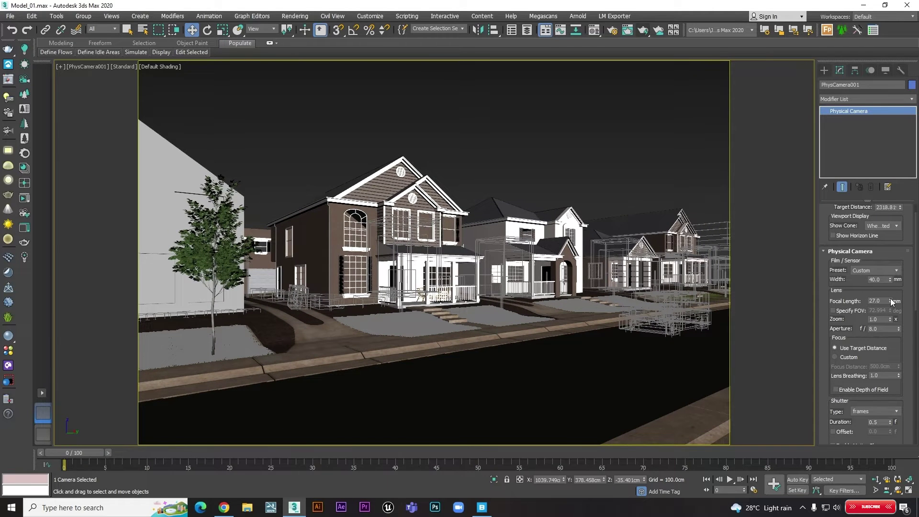
left_click(891, 298)
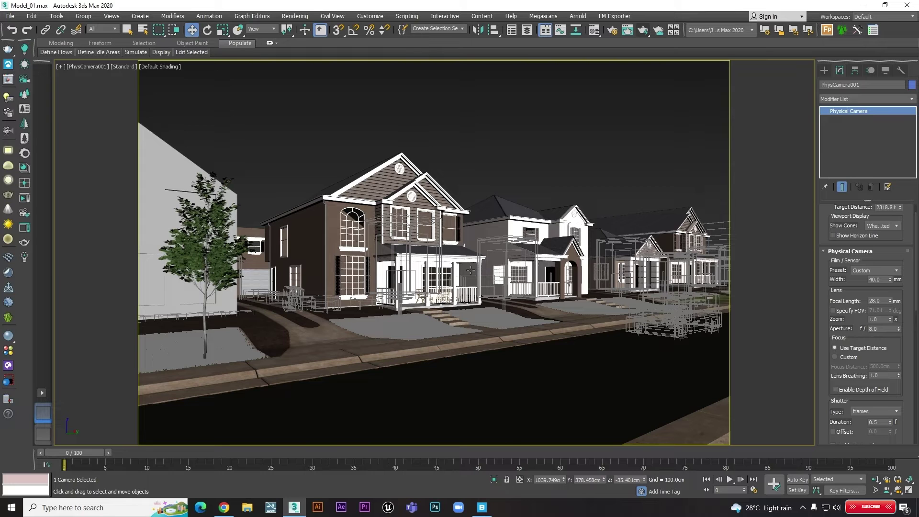
left_click(887, 489)
left_click_drag(500, 301, 496, 297)
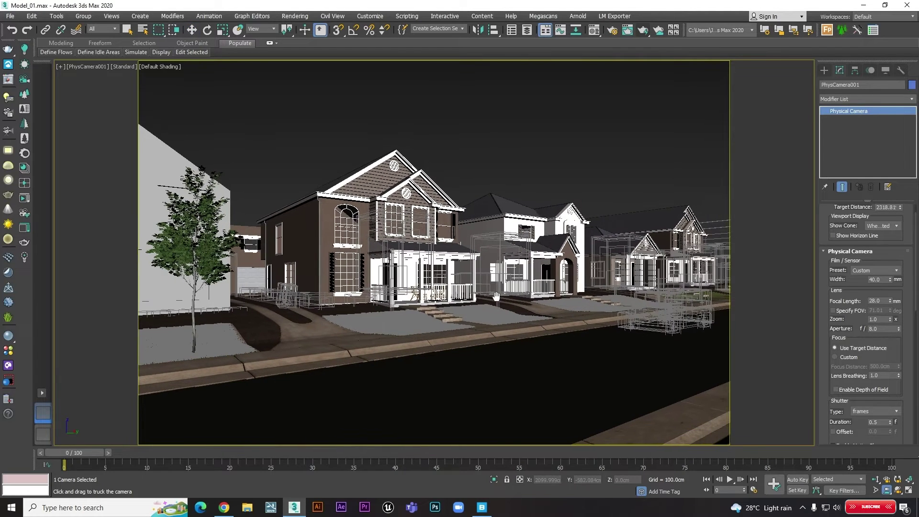
key("w")
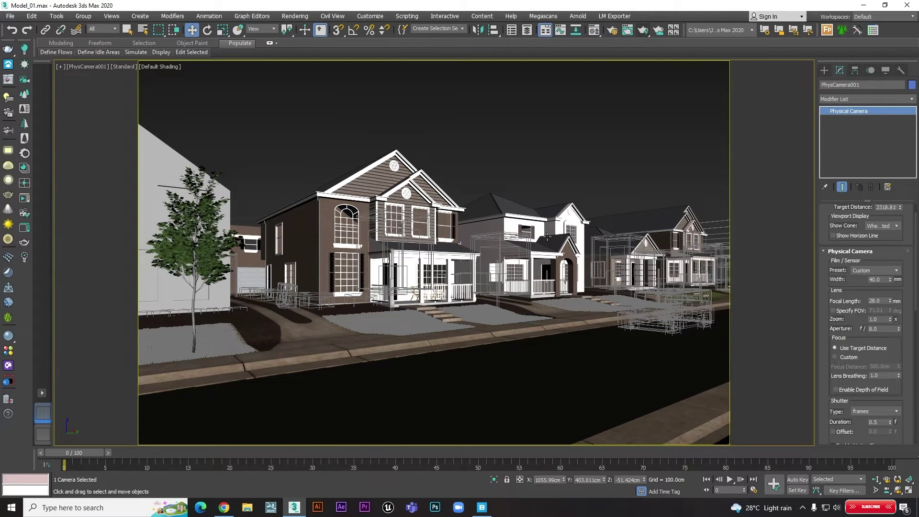
- Lock the image aspect in Render Setup and set output width to 1200 (1200 × 780)
left_click(613, 33)
left_click(724, 285)
double_click(710, 268)
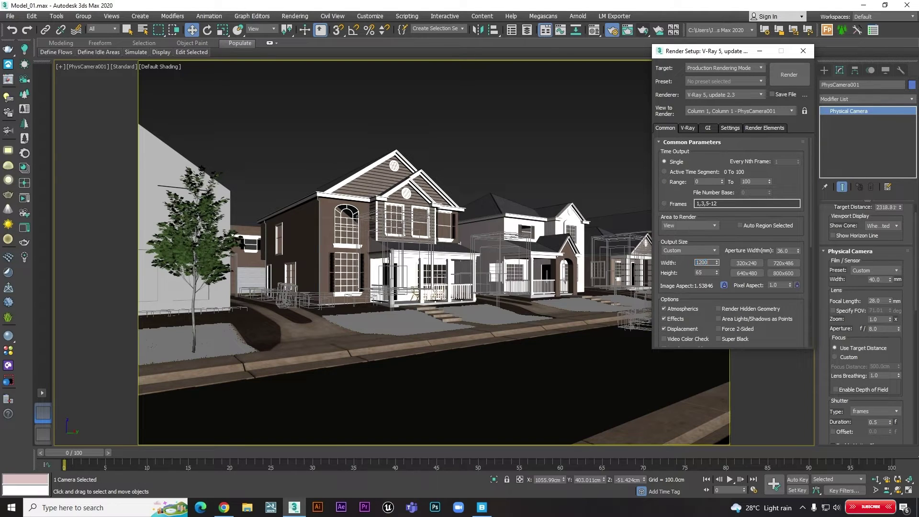
- Switch V-Ray global switches to Advanced with default lights on Full lighting evaluation
left_click(693, 127)
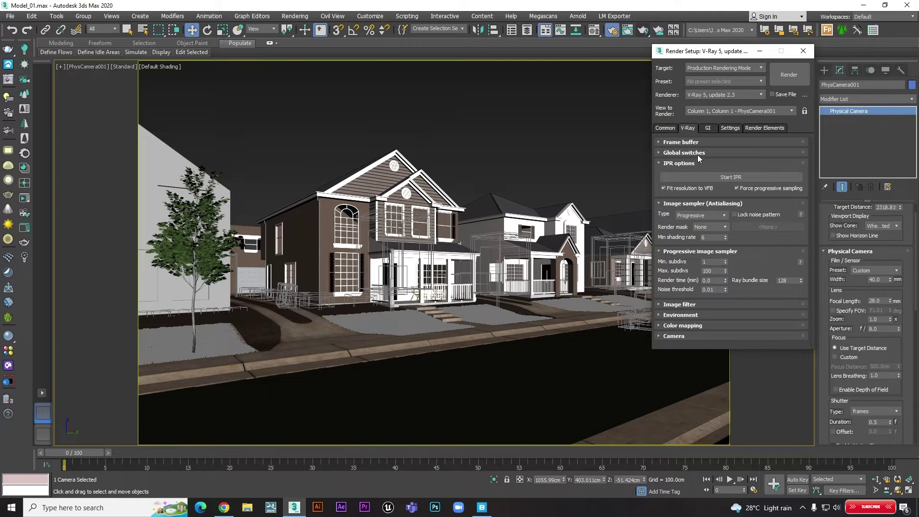
left_click(697, 154)
left_click(780, 166)
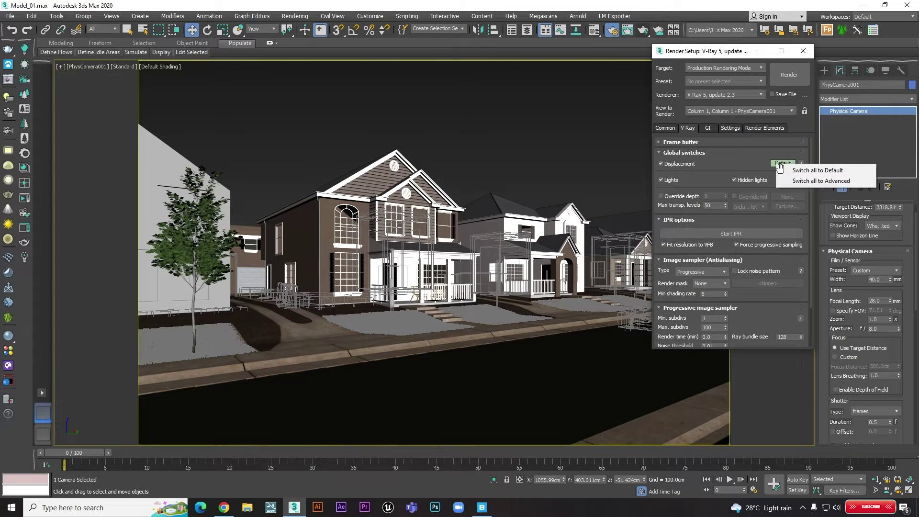
left_click(829, 181)
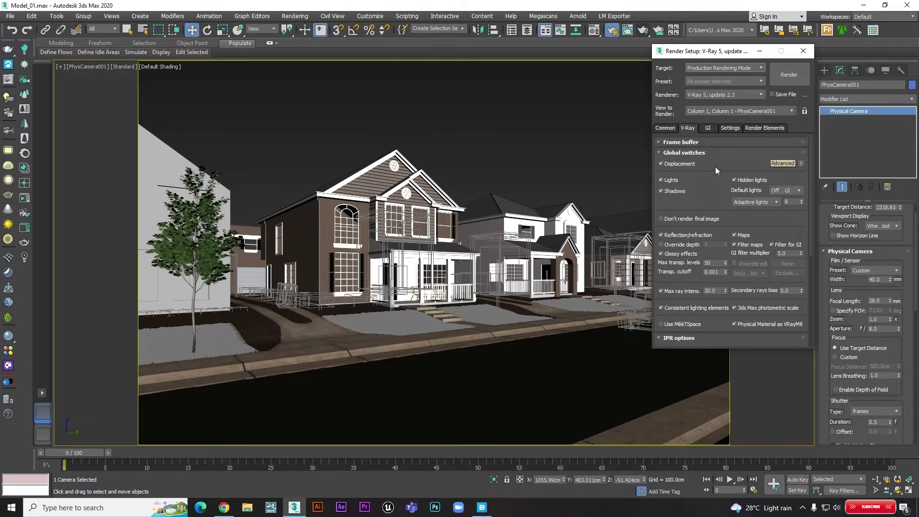
scroll(716, 178, "down", 3)
scroll(717, 186, "up", 3)
left_click(767, 201)
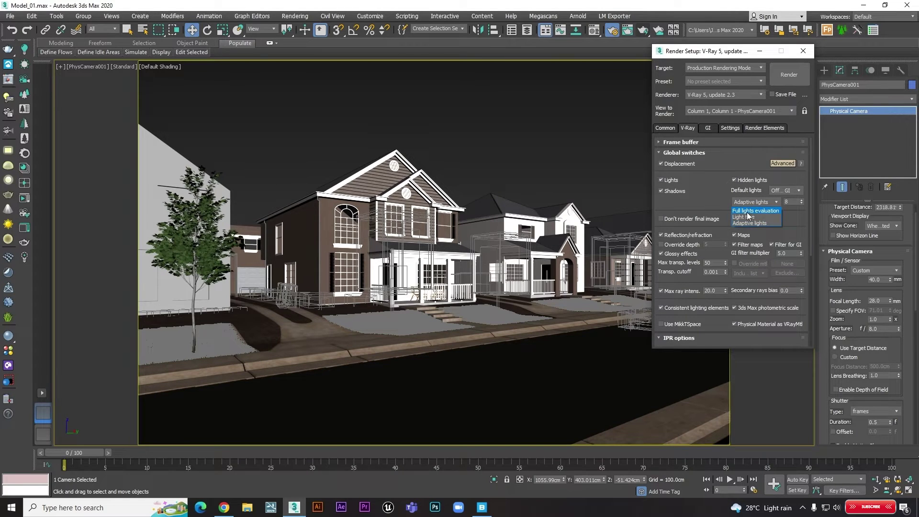
left_click(750, 221)
- Set the image sampler to Bucket with max subdivs 12
scroll(707, 200, "down", 2)
scroll(711, 158, "down", 3)
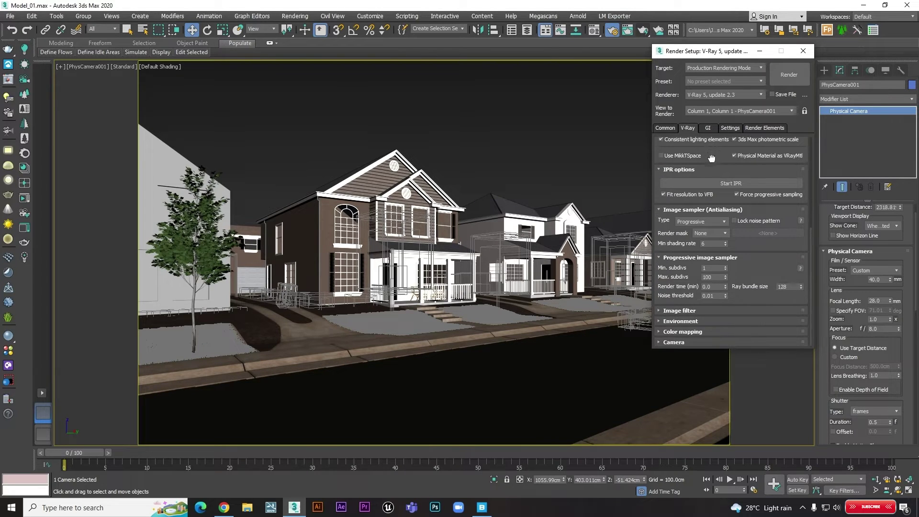
left_click(703, 221)
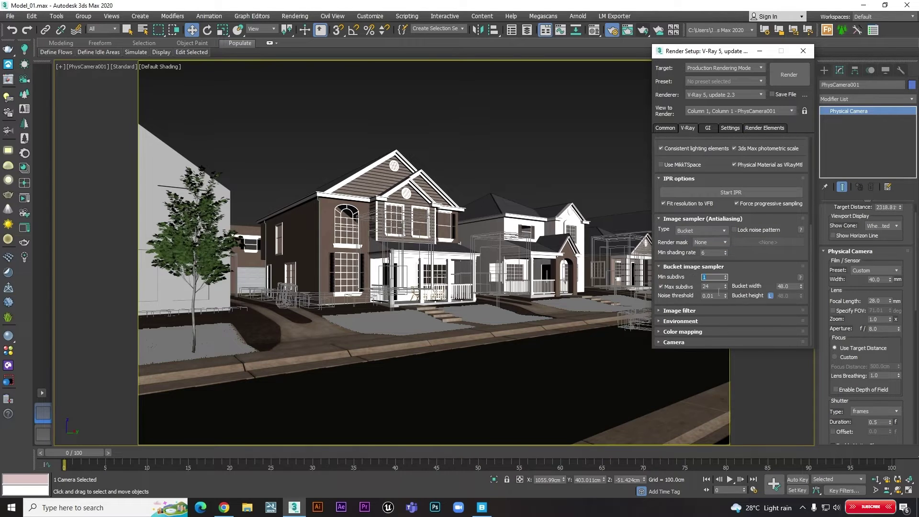
key("Tab")
type("2")
key("Tab")
type("0.05")
- Keep noise threshold 0.05 and set colour mapping to Exponential with sub-pixel mapping on
left_click(752, 280)
left_click(680, 331)
left_click(689, 283)
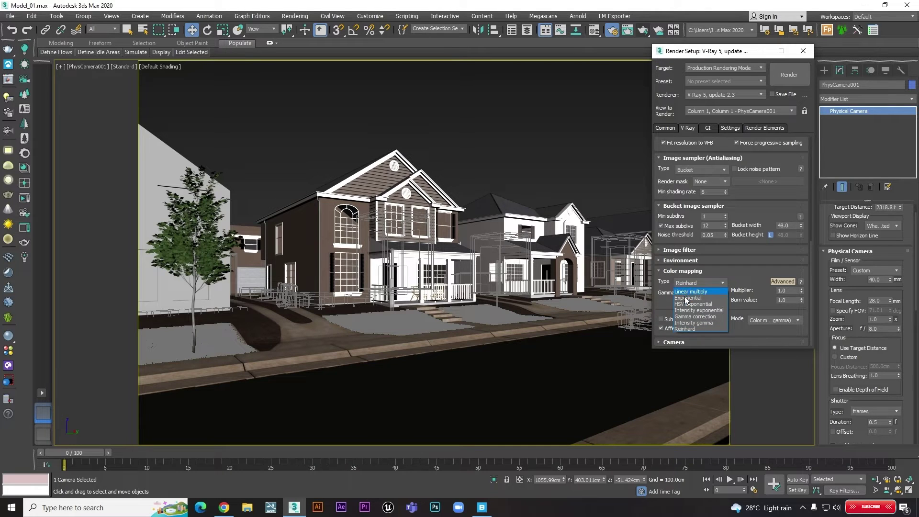
left_click(687, 299)
double_click(702, 293)
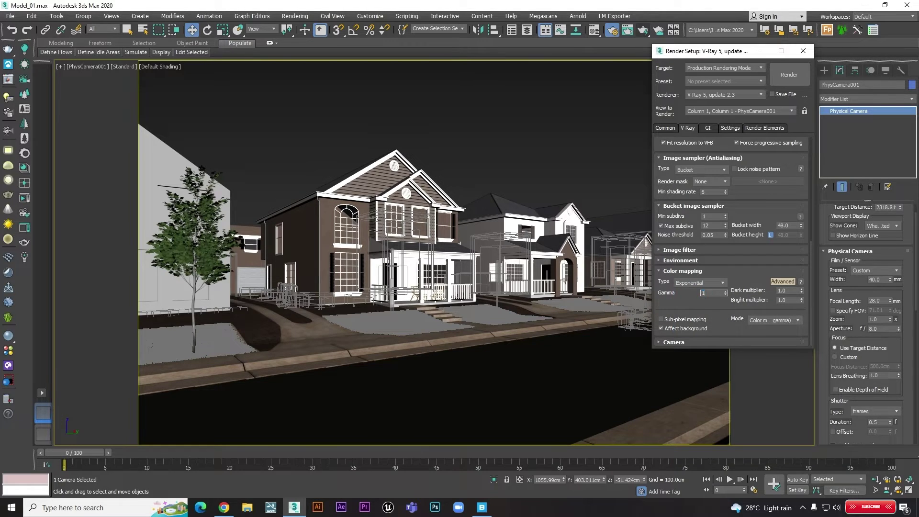
left_click(669, 319)
- Use Irradiance map as primary GI with ambient occlusion and the Very low preset
left_click(709, 128)
left_click(718, 172)
left_click(736, 214)
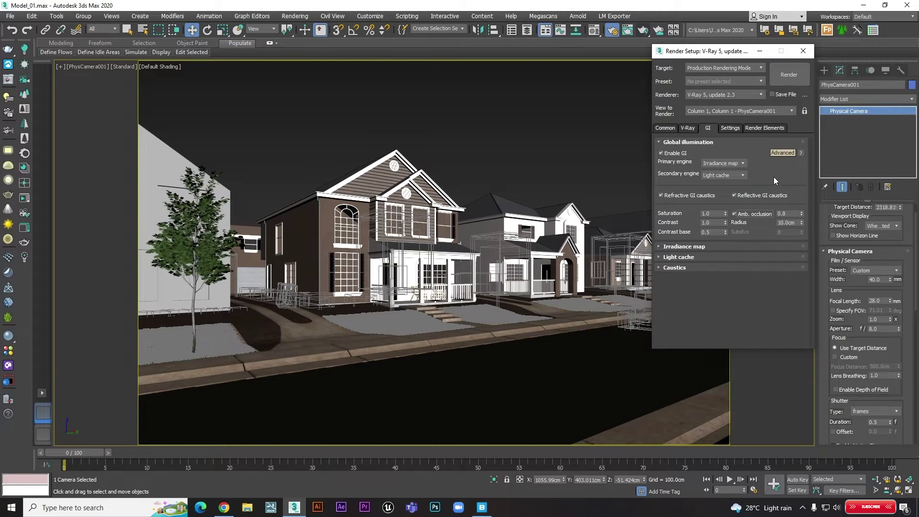
left_click(712, 247)
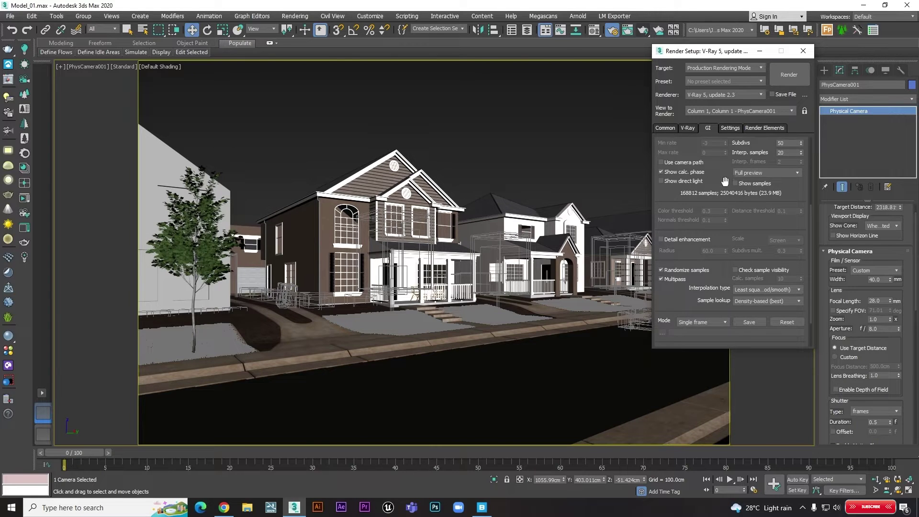
scroll(723, 194, "down", 3)
left_click(728, 200)
left_click(714, 222)
left_click(718, 200)
left_click(716, 216)
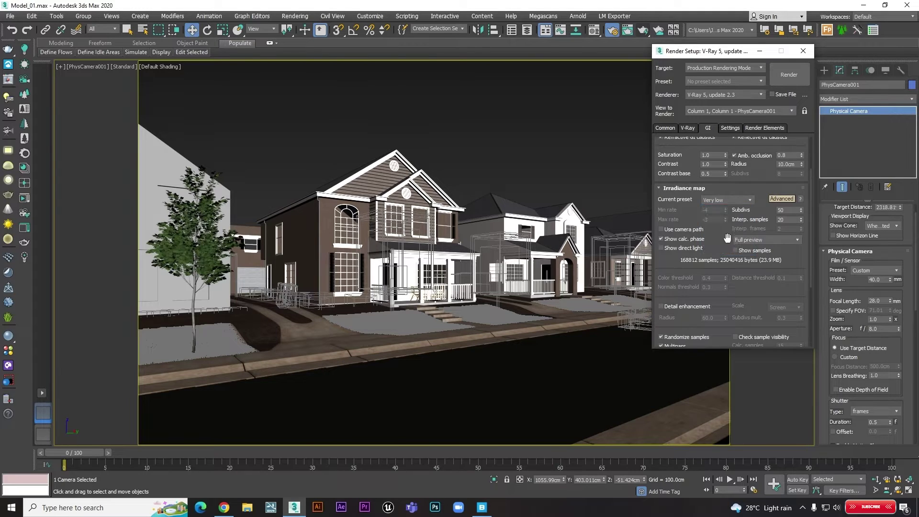
scroll(726, 287, "down", 2)
scroll(726, 299, "down", 2)
left_click(700, 333)
- Delete all render elements and set the bucket sequence to Top->Bottom
left_click(730, 128)
left_click(765, 128)
left_click(682, 187)
left_click(684, 211, "shift")
left_click(732, 164)
left_click(730, 128)
left_click(706, 208)
left_click(703, 216)
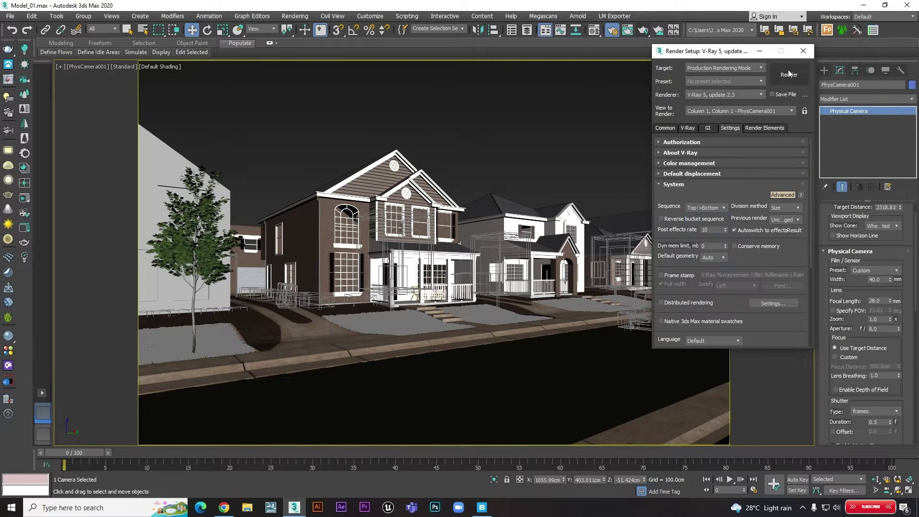
left_click(803, 51)
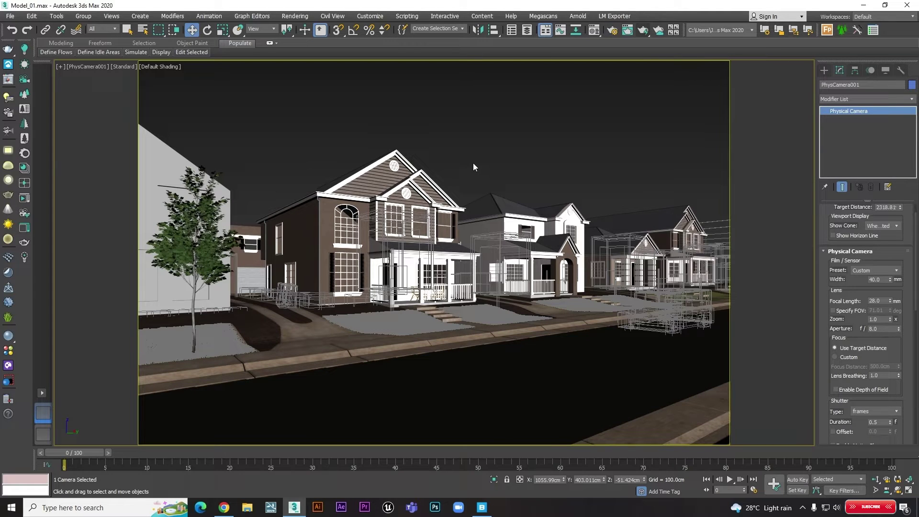
- Assign a VRaySky map as the environment background map
left_click(295, 16)
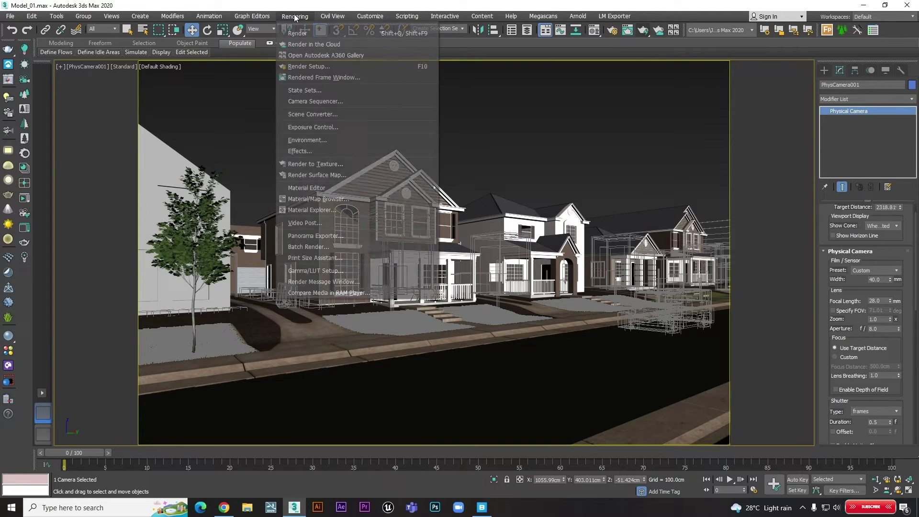
left_click(319, 141)
left_click(392, 190)
scroll(407, 288, "down", 3)
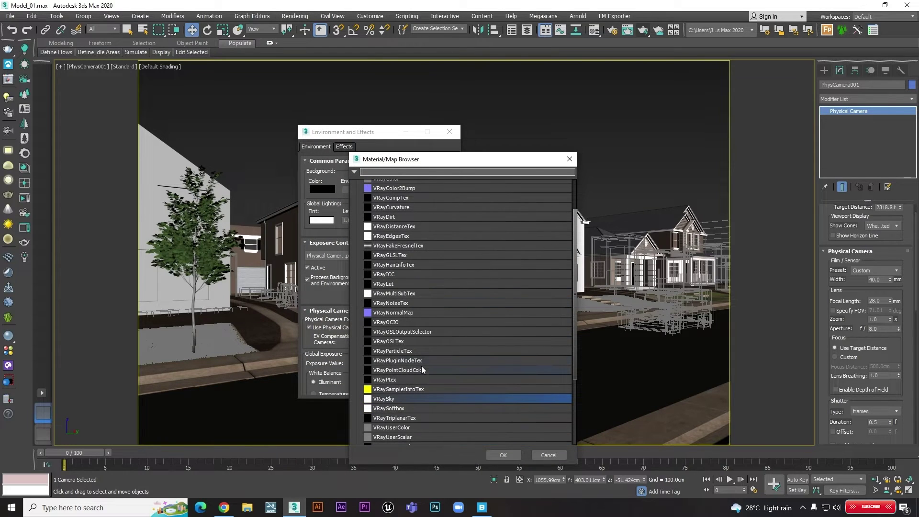
double_click(384, 400)
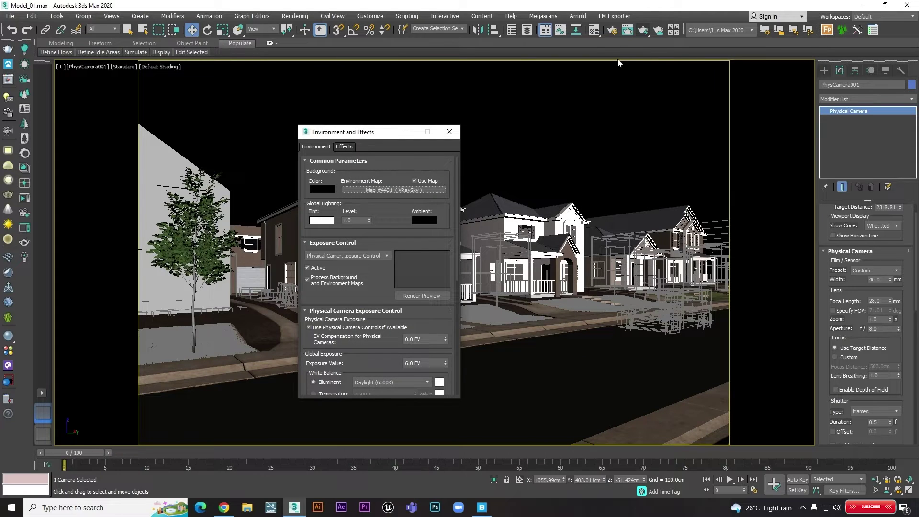
- Instance the VRaySky map (Map #4431) into a Material Editor slot and close Environment and Effects
left_click(594, 29)
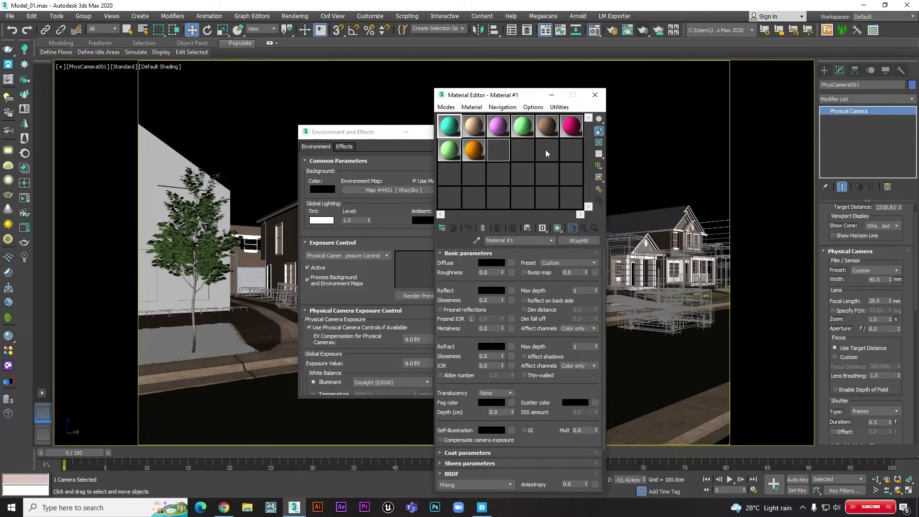
left_click_drag(519, 95, 595, 92)
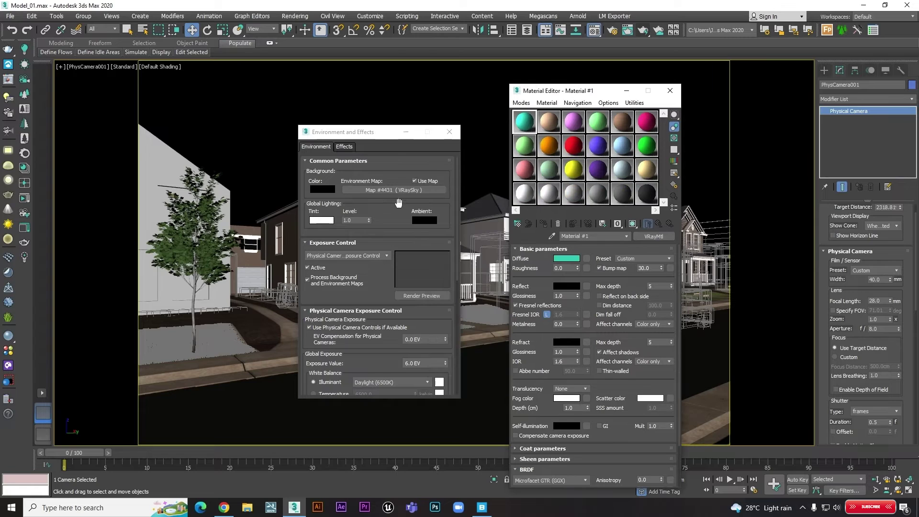
left_click_drag(395, 191, 644, 199)
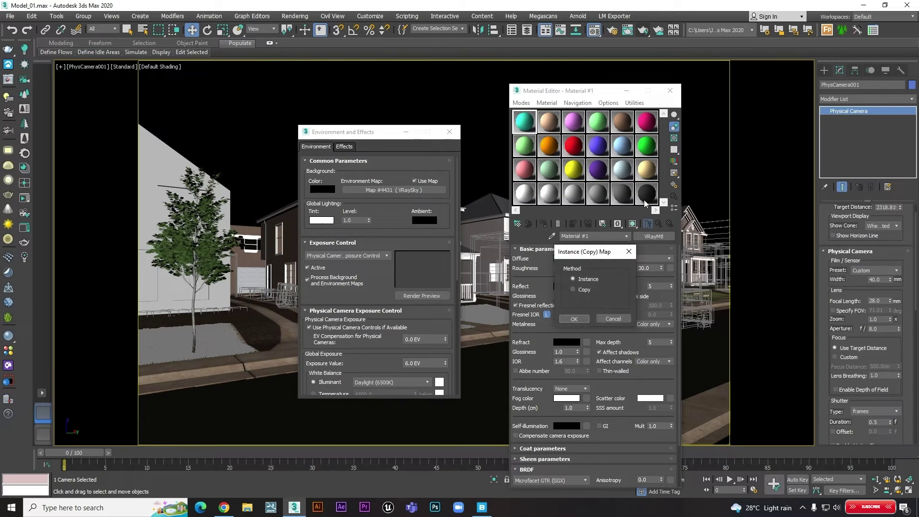
left_click(573, 318)
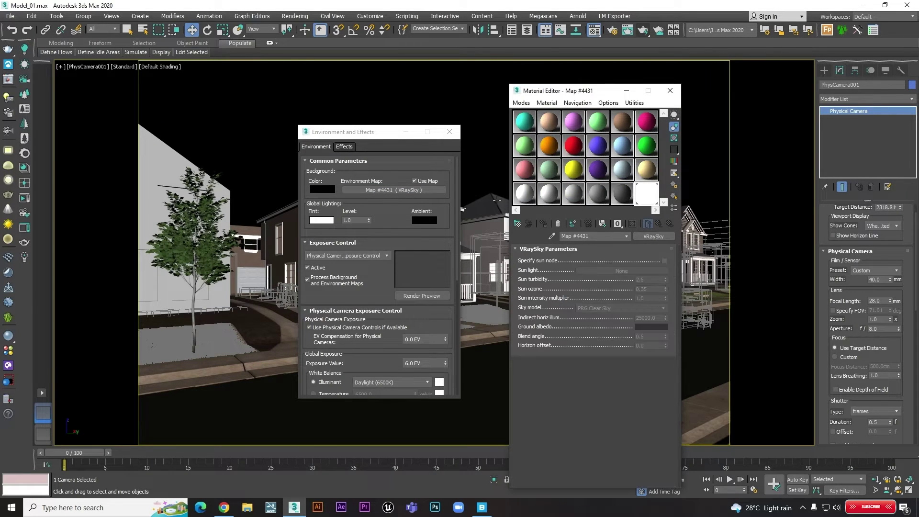
left_click(450, 131)
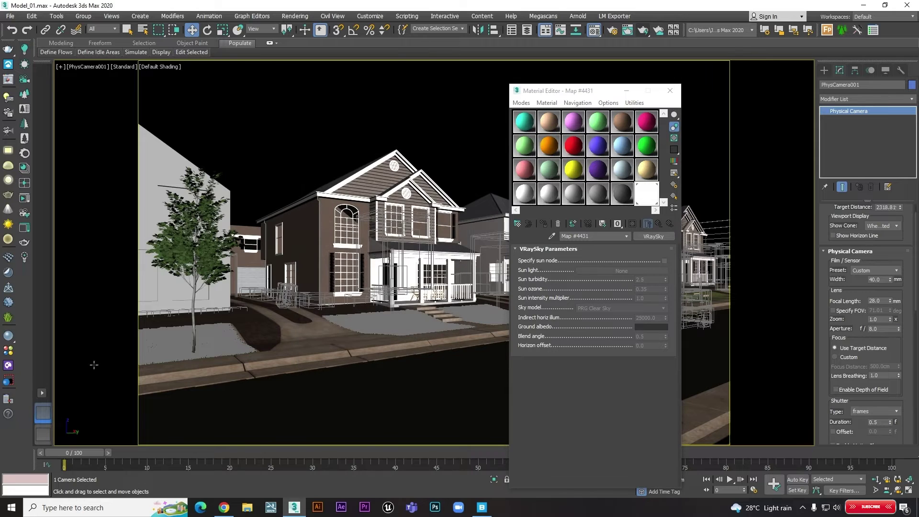
- Switch to a two-viewport side-by-side layout and close the Material Editor
left_click(41, 393)
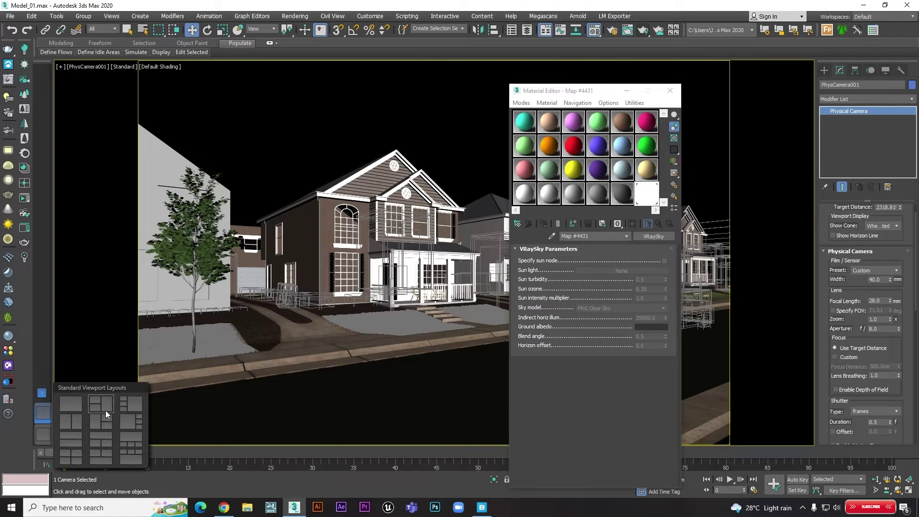
left_click(72, 417)
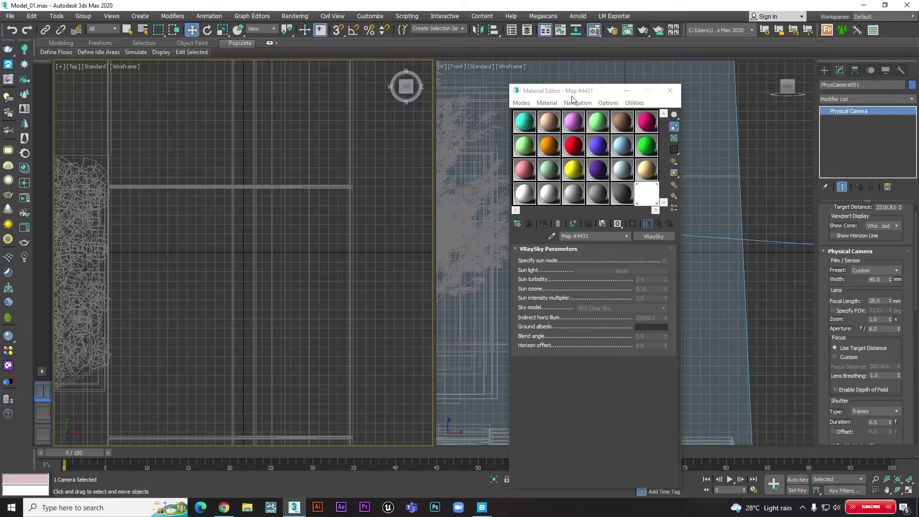
left_click_drag(590, 94, 567, 100)
left_click(647, 96)
- Show PhysCamera001 shaded in the right pane and fit the whole housing layout in Top view
right_click(613, 136)
key("c")
left_click(611, 162)
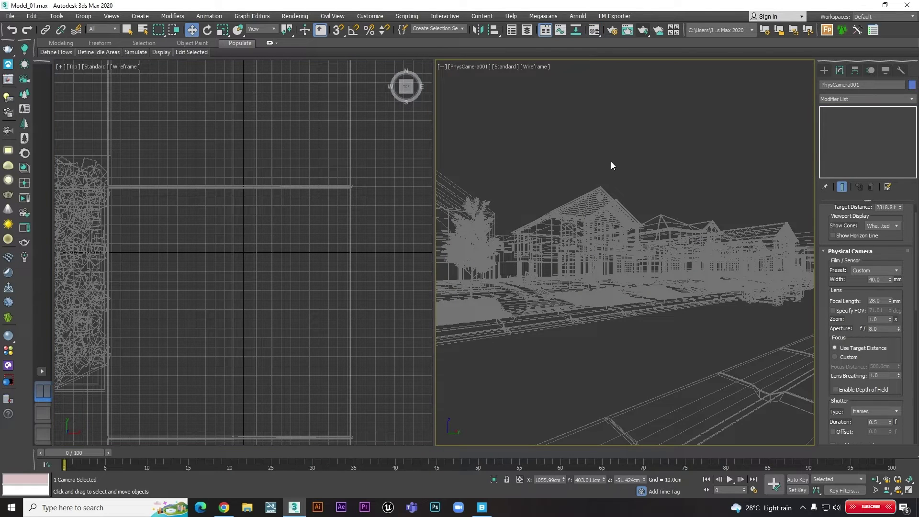
key("F3")
right_click(261, 160)
key("z")
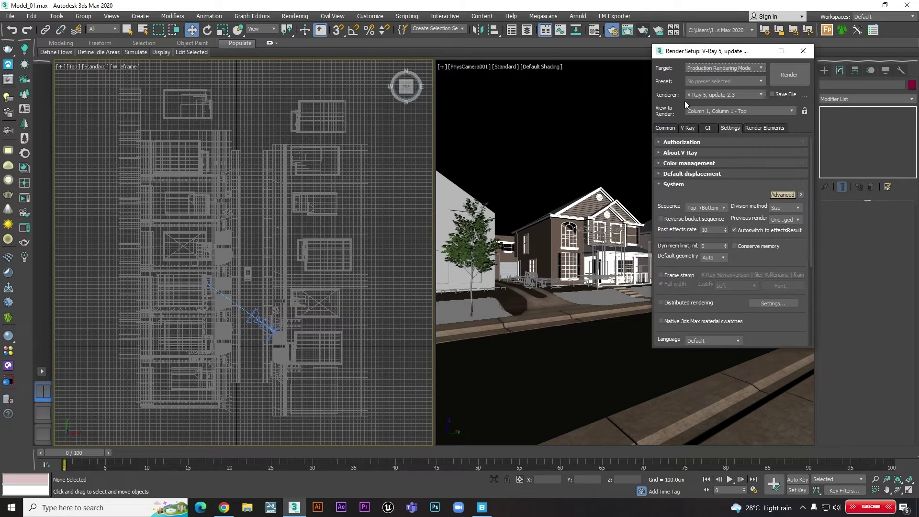
- Set the view to render to PhysCamera001
left_click(747, 112)
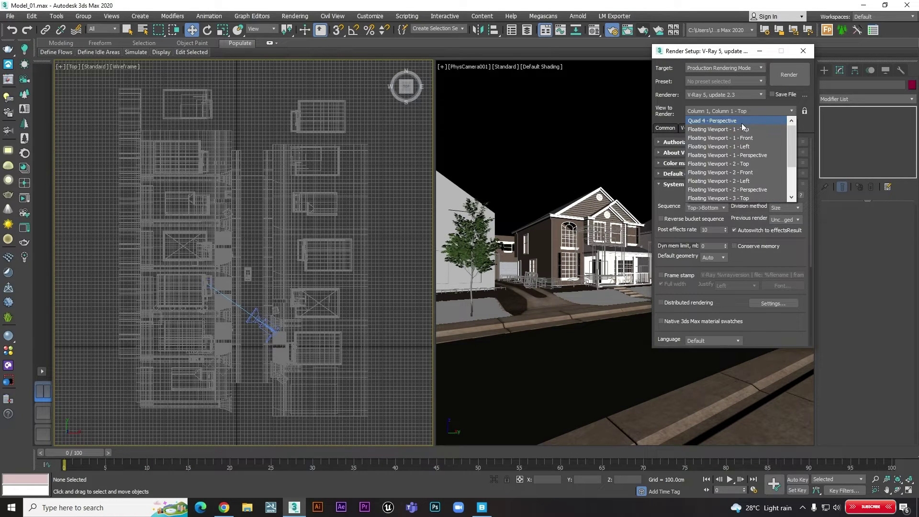
mouse_move(791, 142)
left_mouse_down()
mouse_move(791, 179)
mouse_move(791, 122)
mouse_move(792, 193)
left_mouse_up()
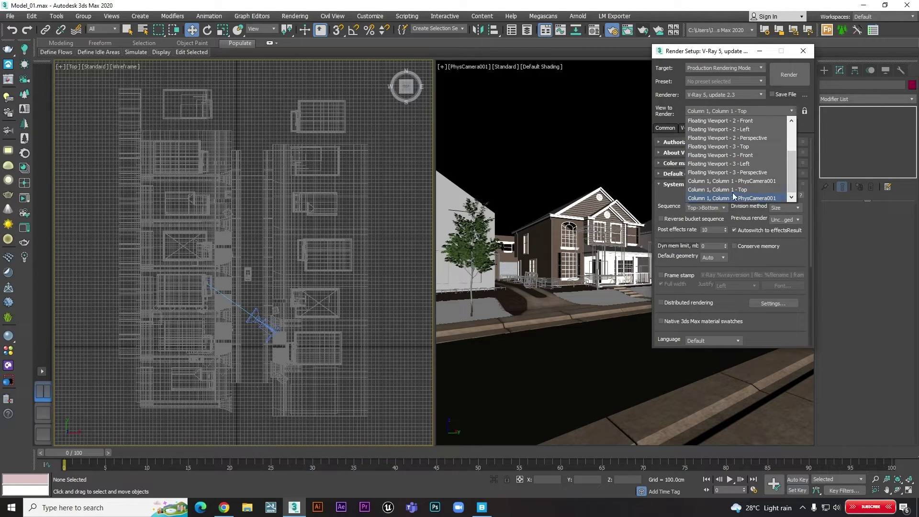
left_click(750, 194)
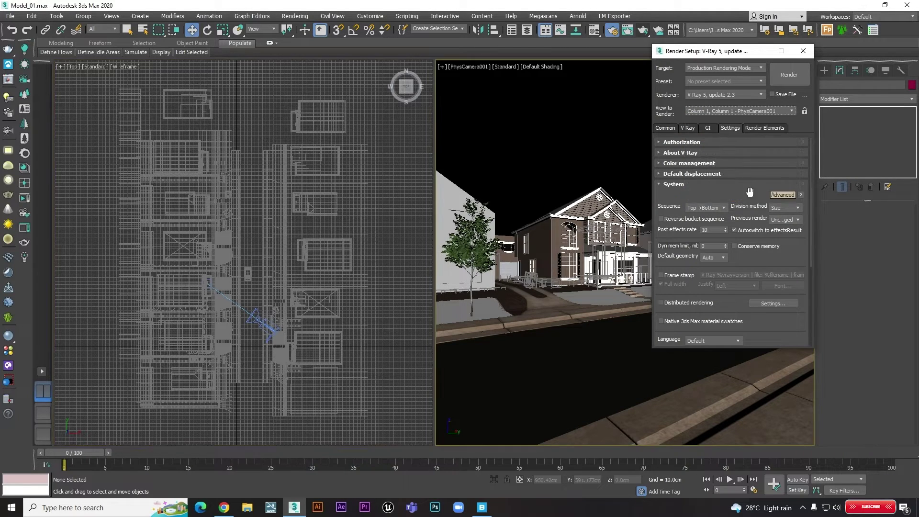
- Select the camera from its viewport label and rename it Final Cam 01
left_click(458, 68)
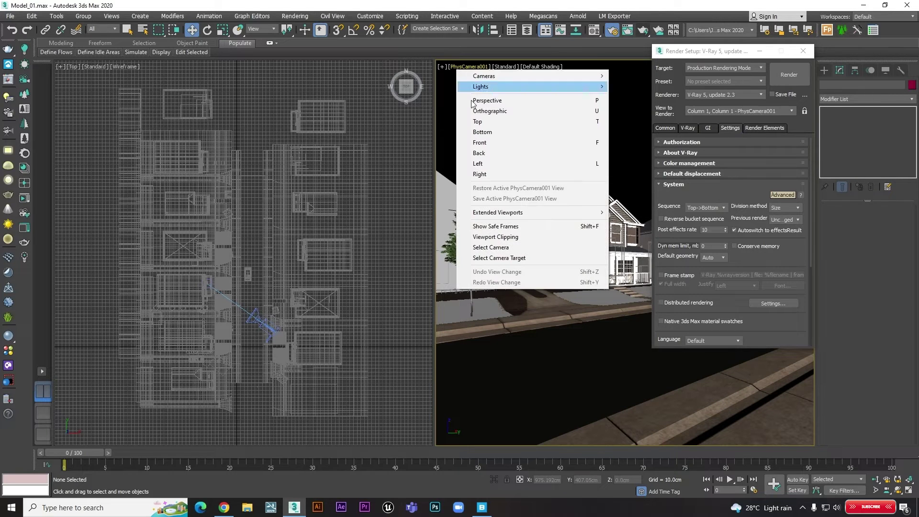
left_click(488, 248)
left_click_drag(737, 53, 667, 55)
left_click(858, 89)
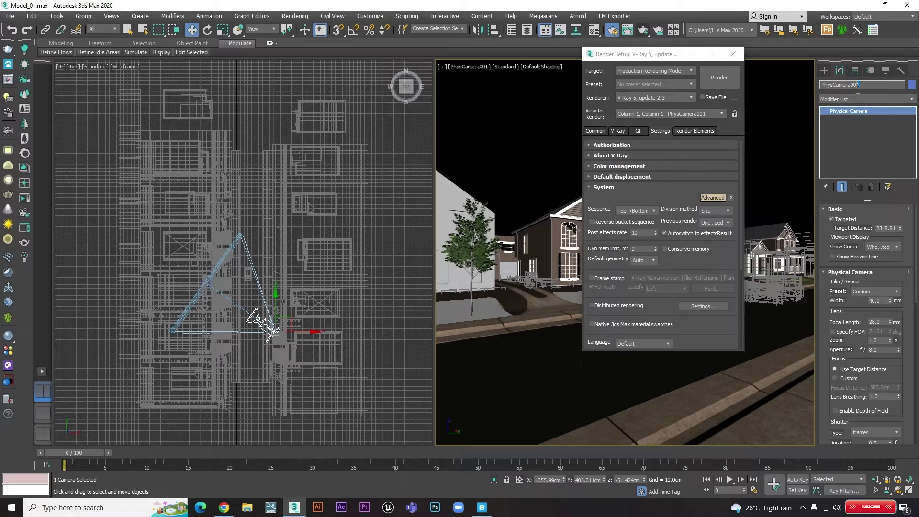
type("Final Cam")
key("Return")
- Confirm Final Cam 01 as the view to render and close Render Setup
left_click(666, 114)
left_click_drag(721, 159, 722, 189)
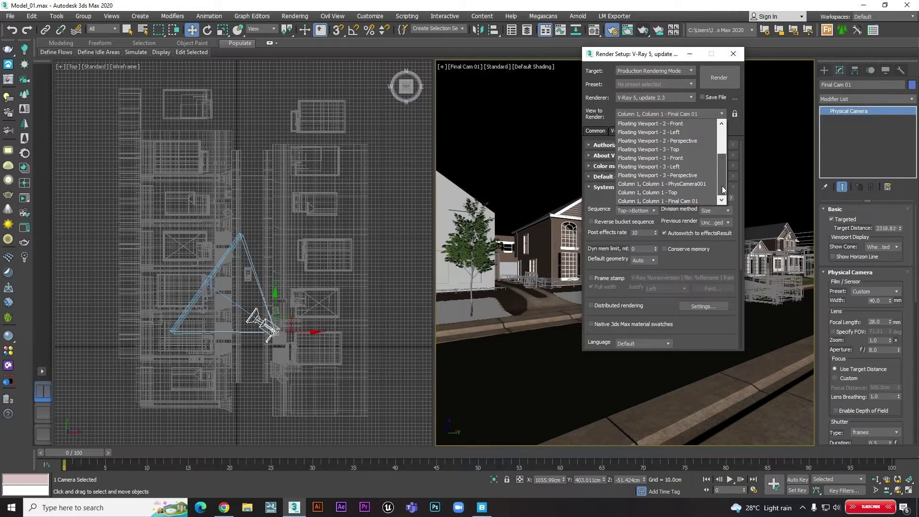
left_click(677, 200)
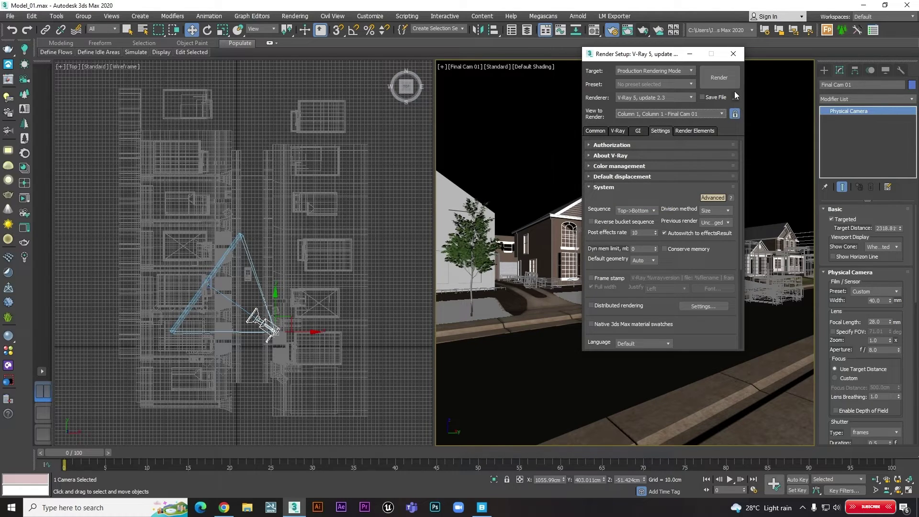
left_click(740, 55)
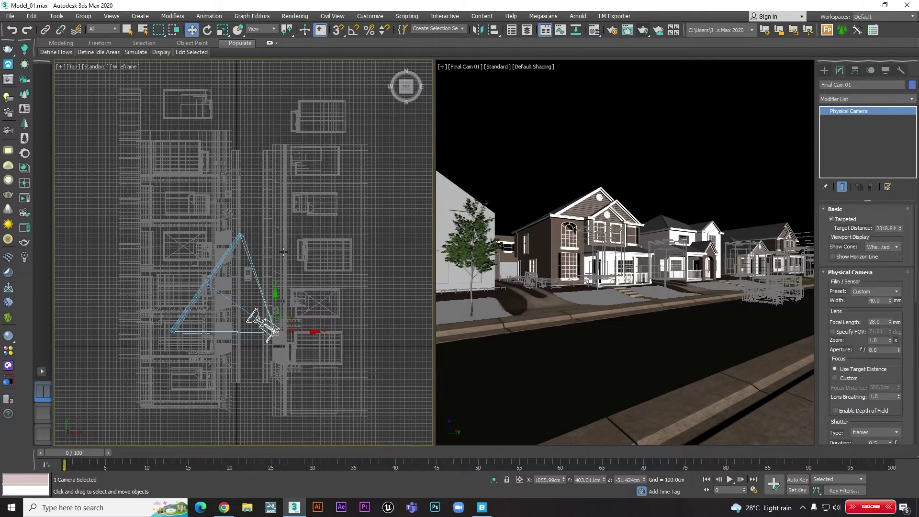
- Start an interactive V-Ray frame buffer render of Final Cam 01 and reopen the VRaySky map
scroll(281, 232, "down", 3)
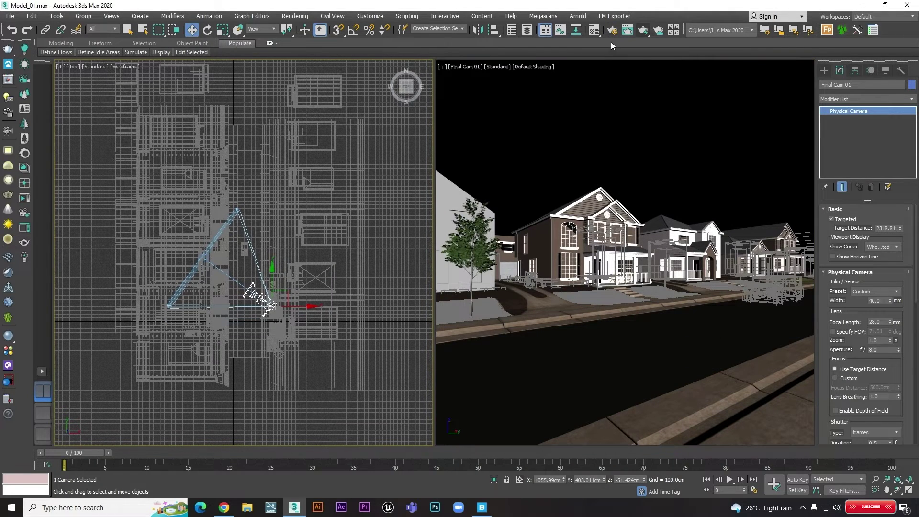
right_click(554, 174)
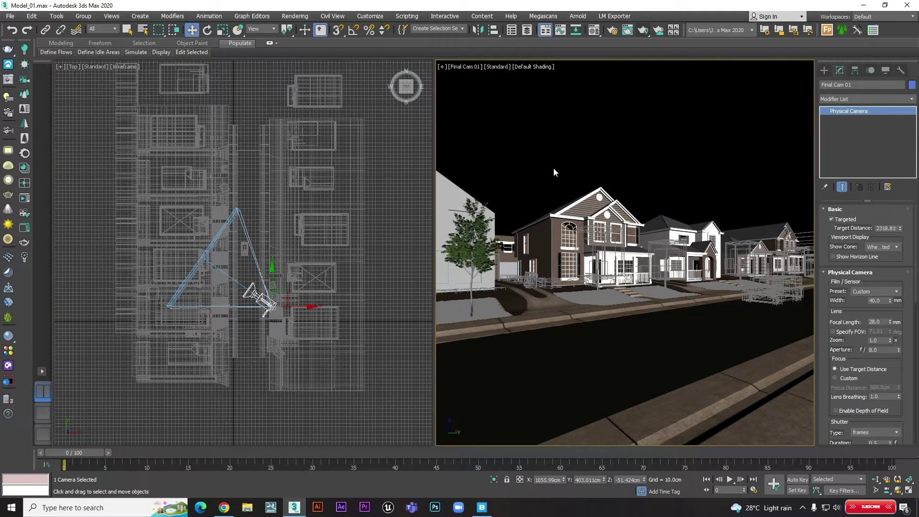
right_click(547, 166)
left_click(579, 291)
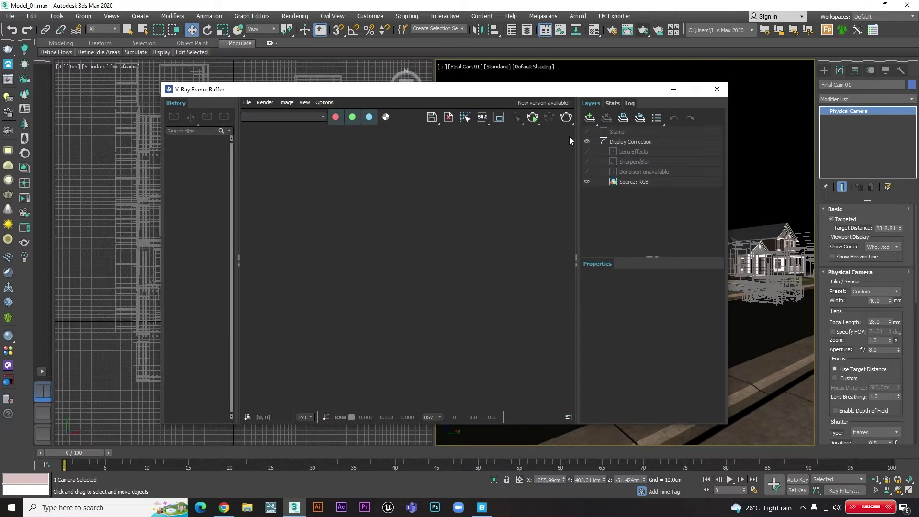
left_click(533, 118)
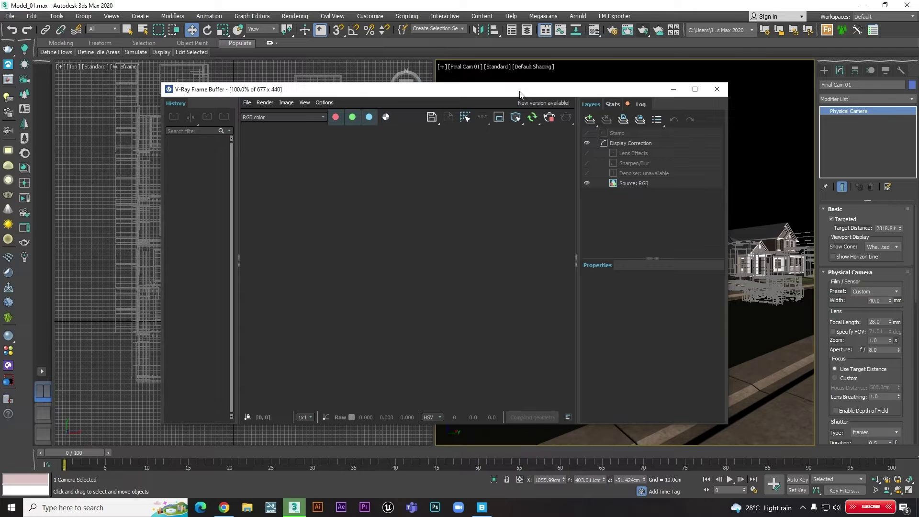
left_click_drag(530, 93, 800, 65)
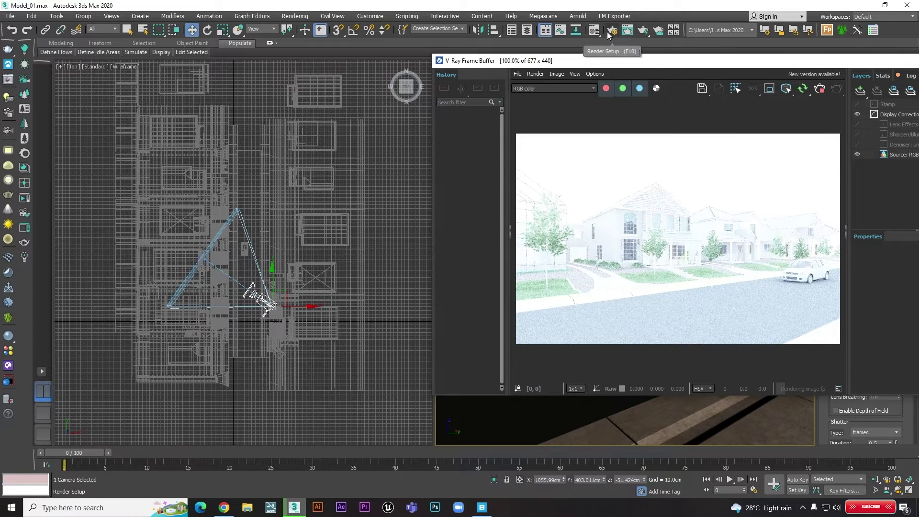
left_click(595, 30)
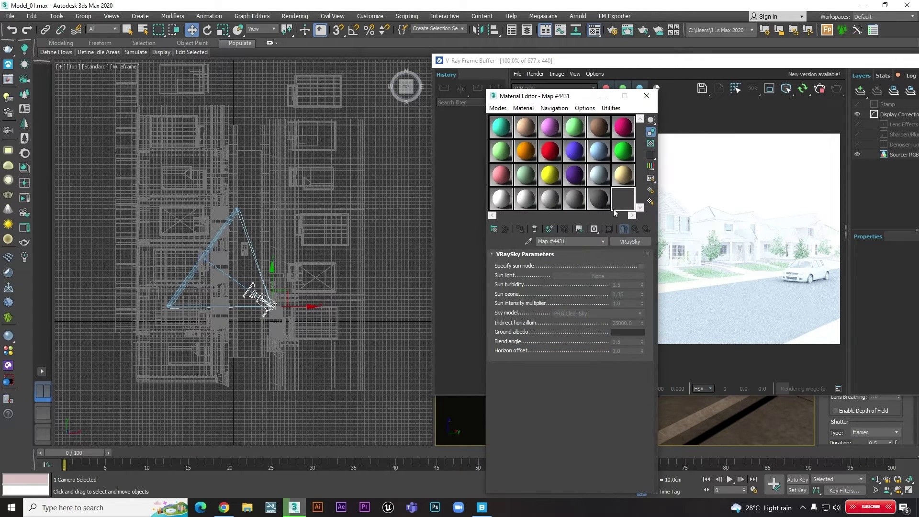
- Glance at the environment settings and enable Specify sun node on the VRaySky
left_click(289, 15)
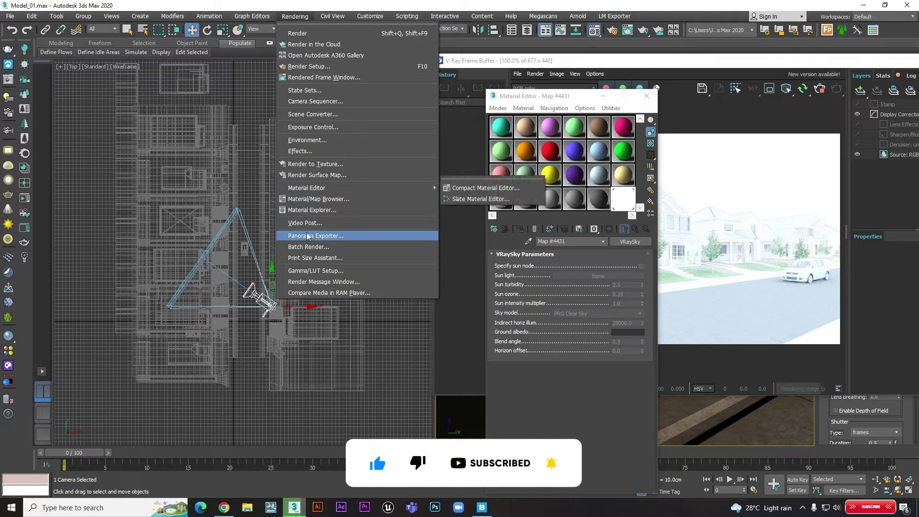
left_click(307, 142)
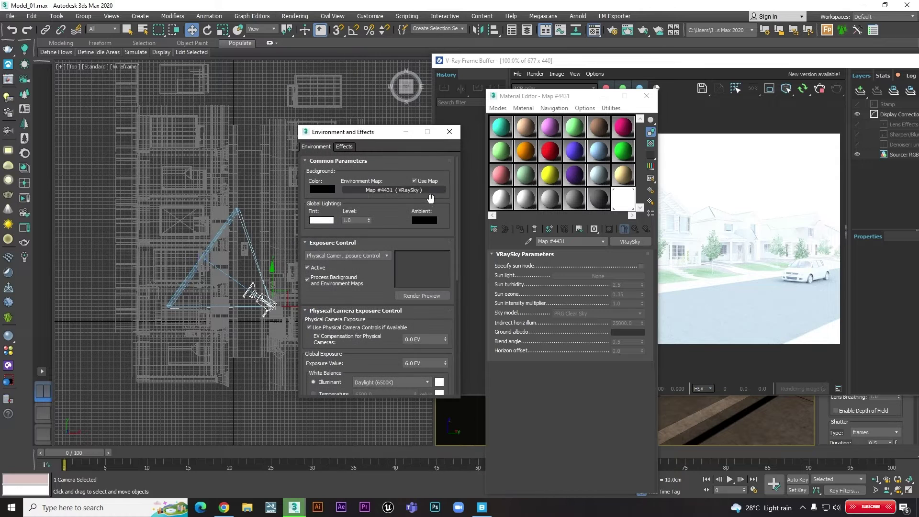
left_click(451, 134)
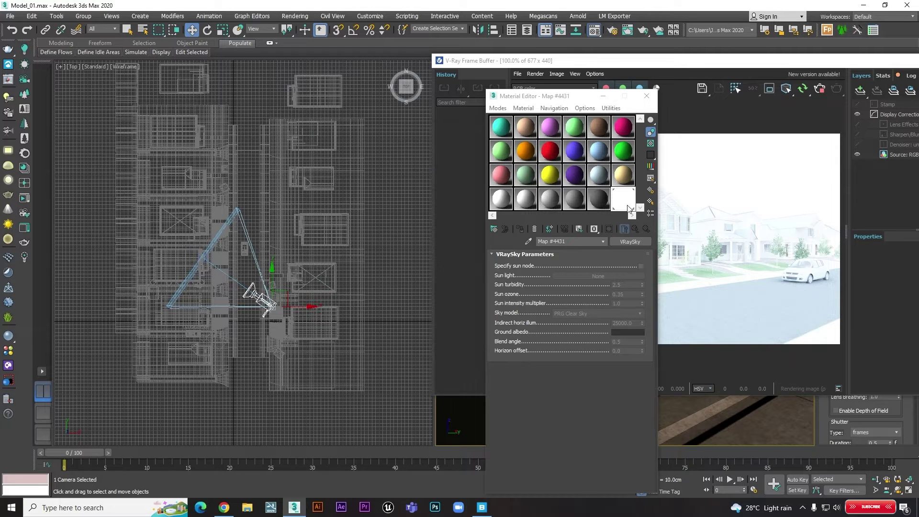
left_click(641, 265)
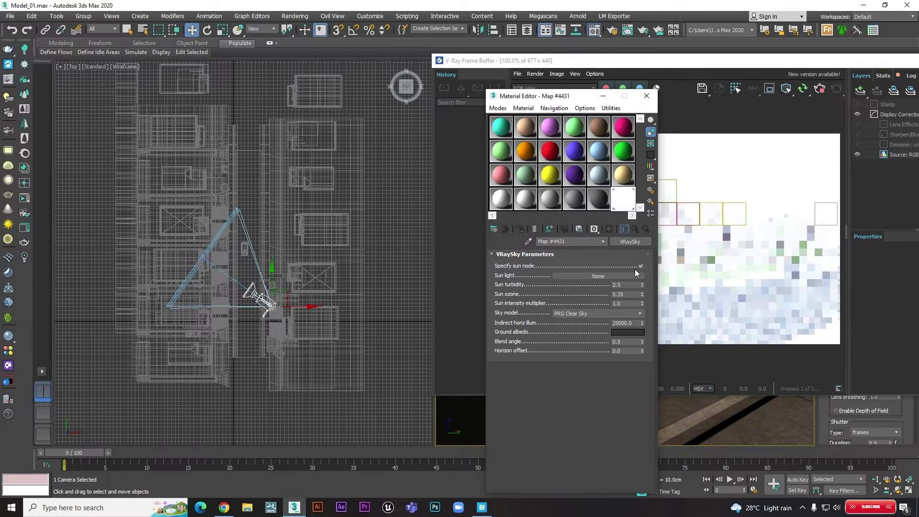
- Try sun intensity multipliers 0.05 and 0.005, settle on 0.04, and close the Material Editor
double_click(622, 303)
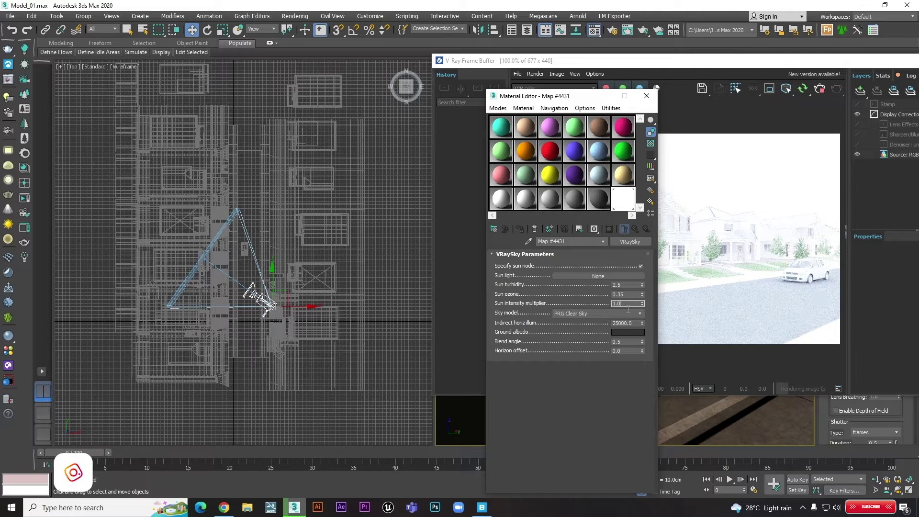
type("0")
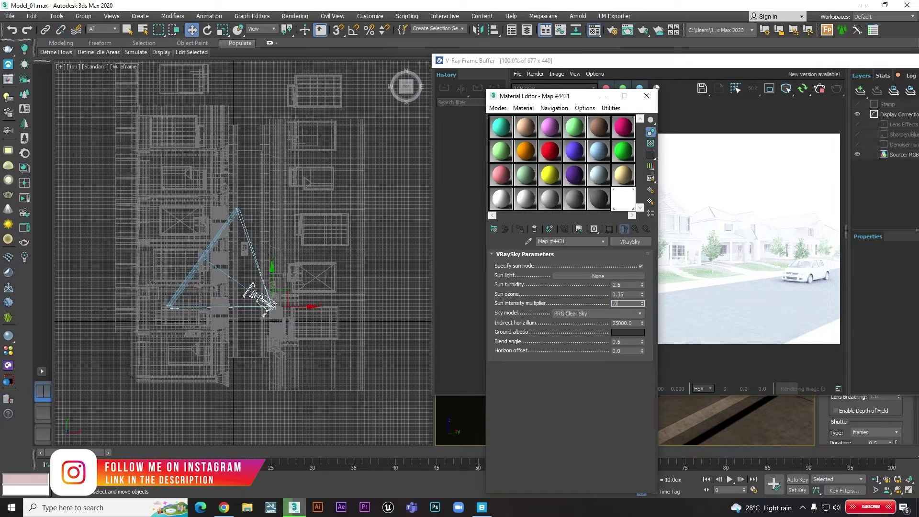
key("Return")
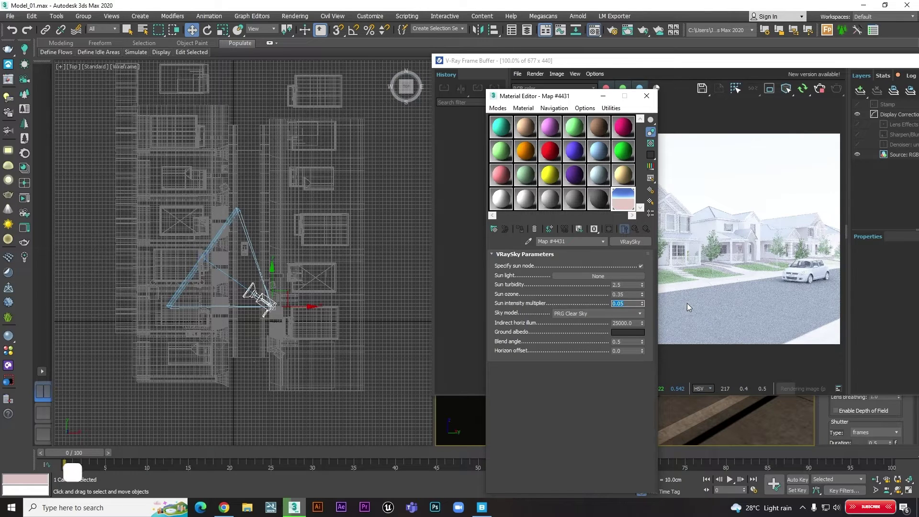
type("0")
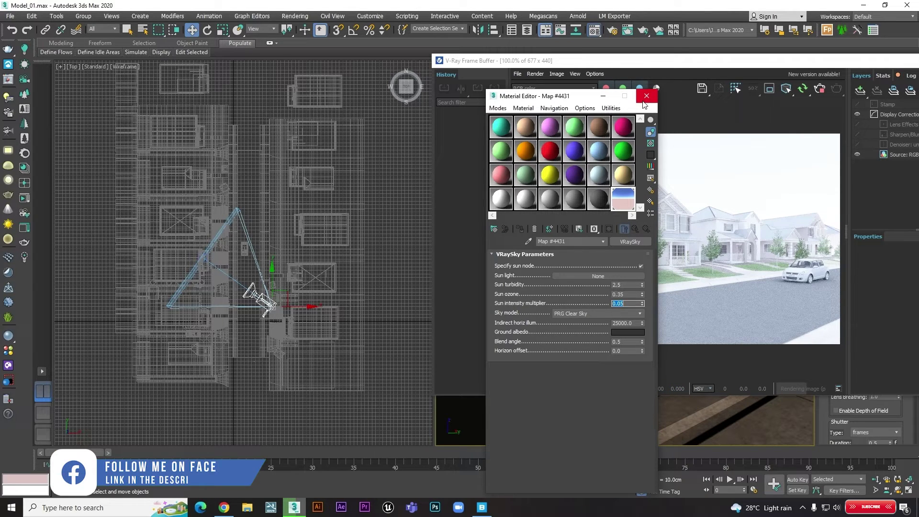
type(".005")
key("Return")
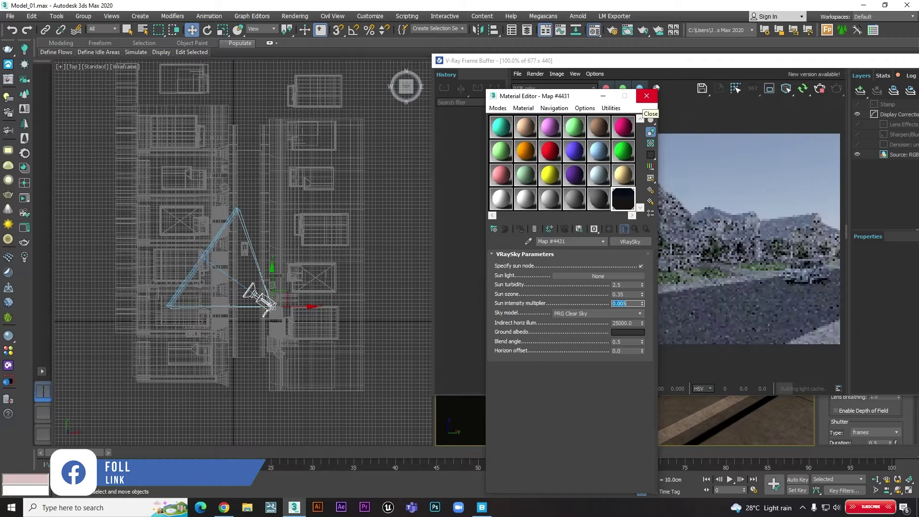
type(".04")
key("Return")
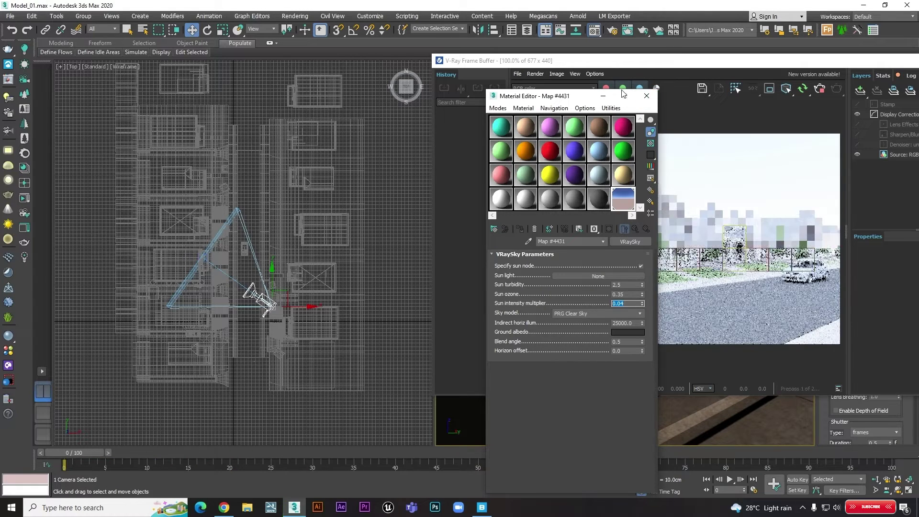
left_click(645, 96)
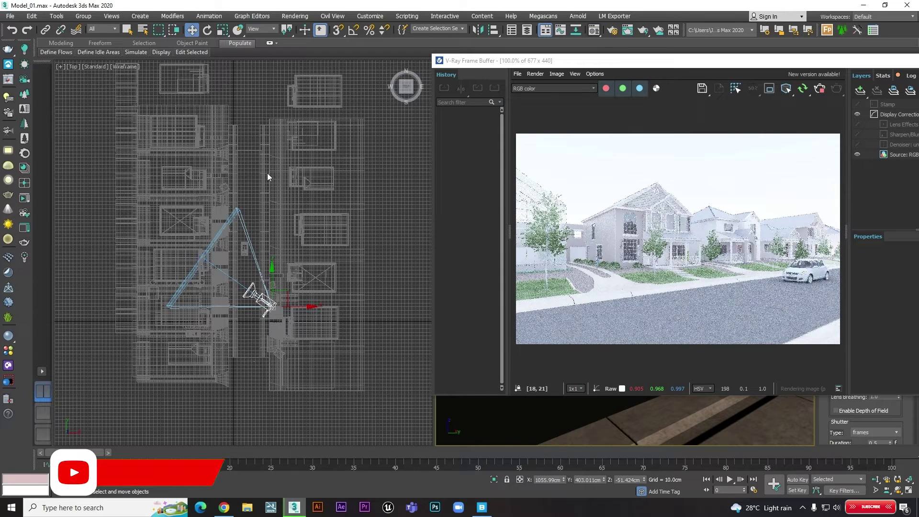
- Place a VRaySun with target across the houses in Top view, declining the VRaySky map
left_click_drag(575, 60, 480, 213)
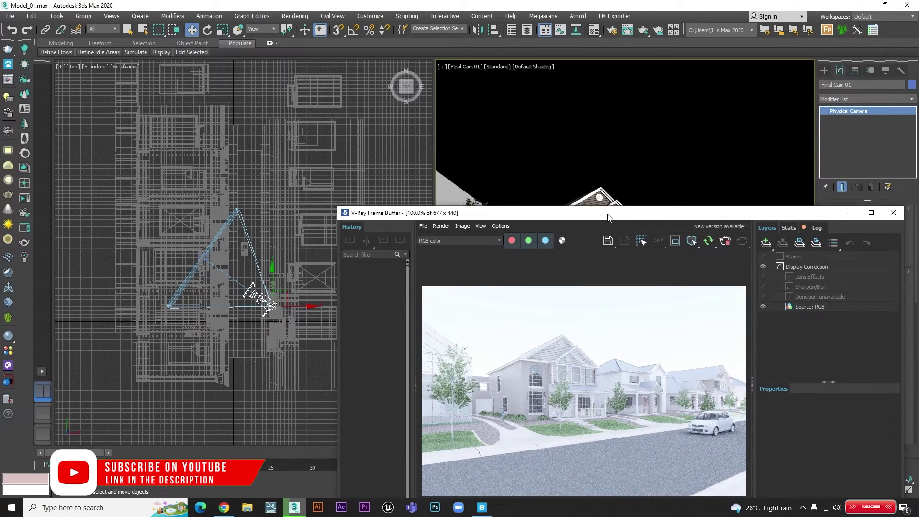
left_click(825, 70)
left_click(846, 84)
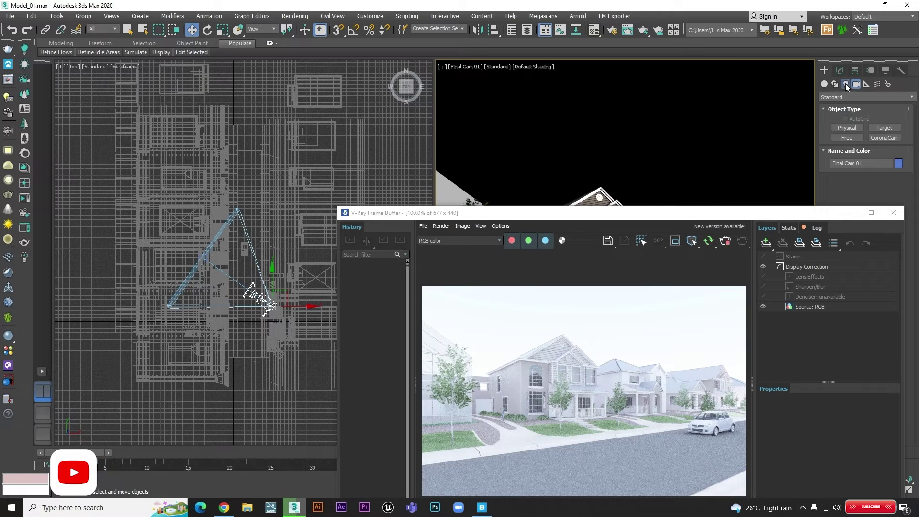
left_click(887, 139)
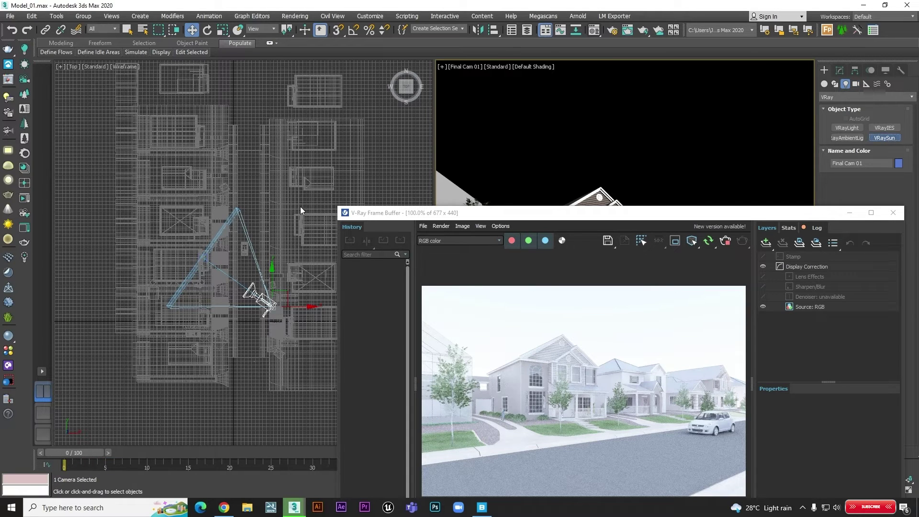
scroll(249, 220, "down", 2)
scroll(249, 220, "down", 2)
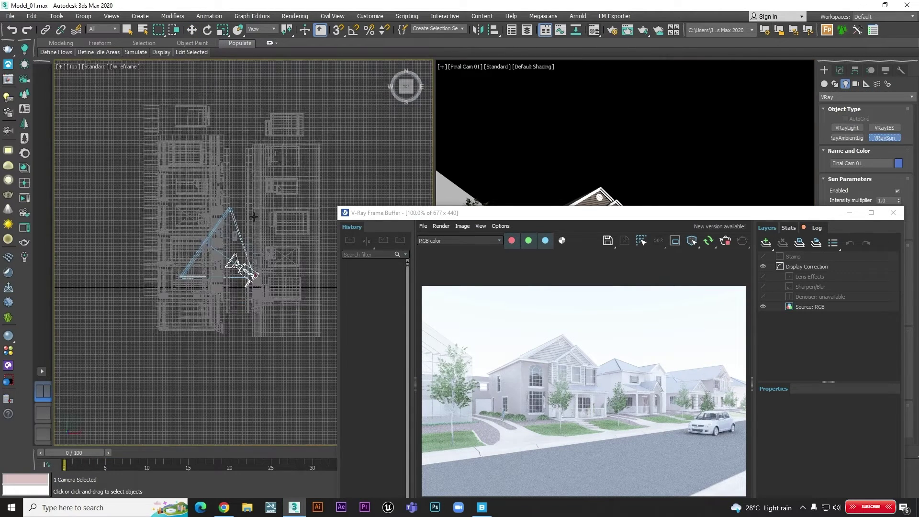
scroll(302, 153, "down", 2)
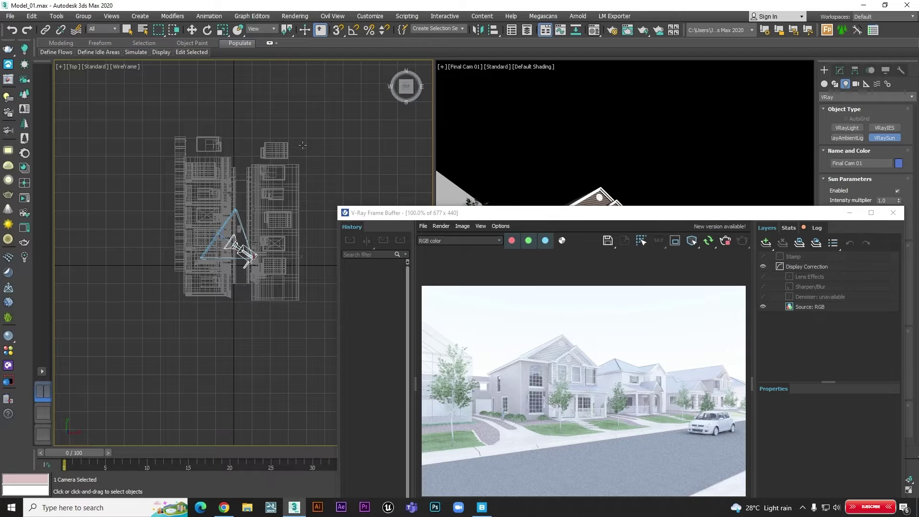
left_click_drag(299, 129, 218, 234)
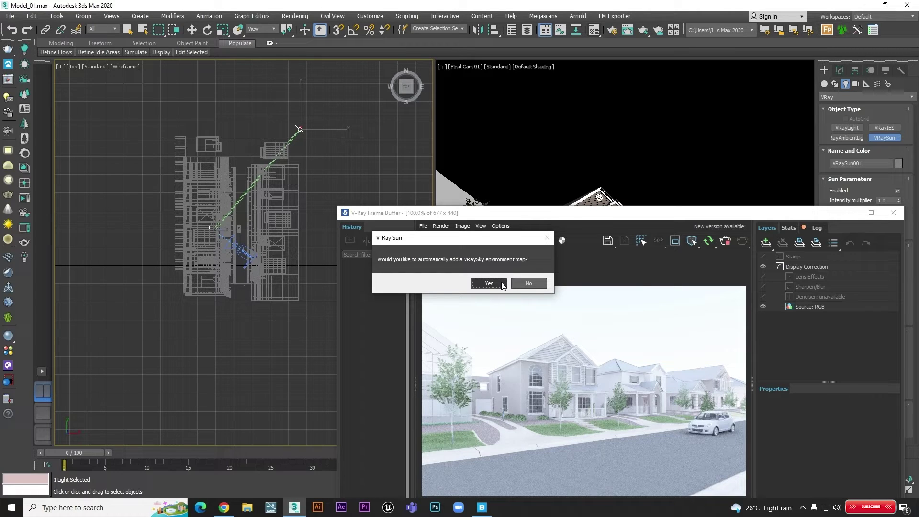
left_click(528, 284)
- Switch to the Move tool and show VRaySun001's parameters in the Modify panel
key("w")
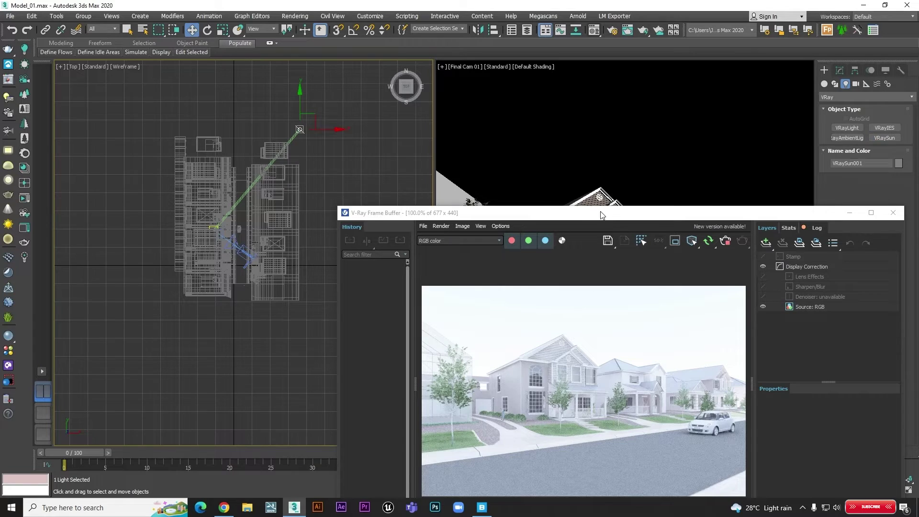
left_click_drag(601, 215, 558, 65)
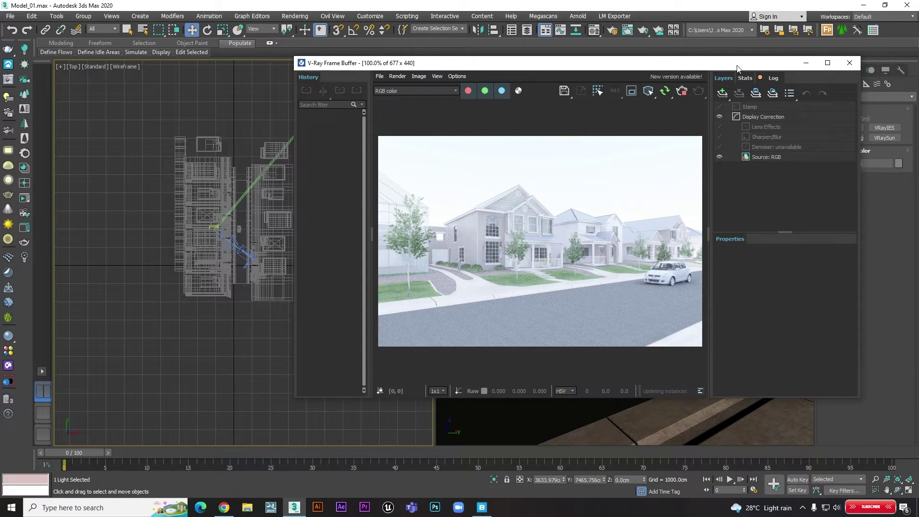
left_click_drag(670, 62, 629, 78)
left_click(840, 70)
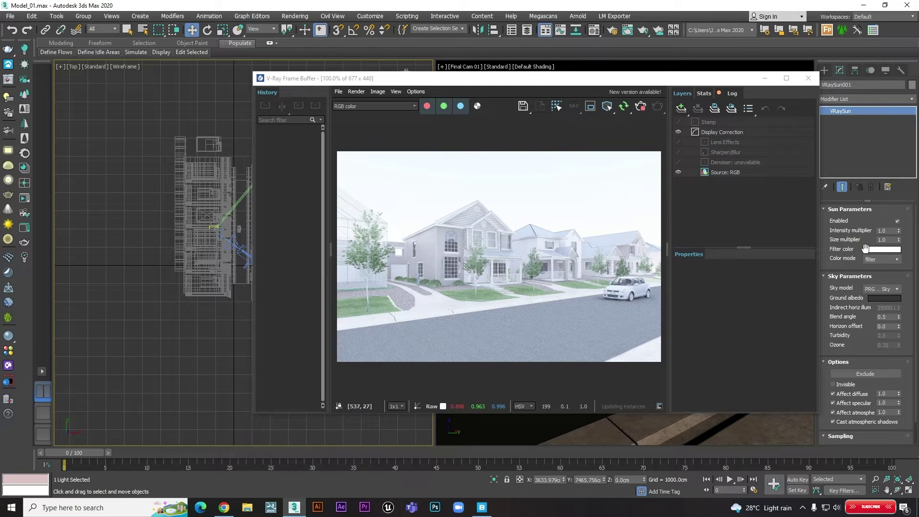
left_click_drag(629, 82, 728, 96)
left_click(723, 123)
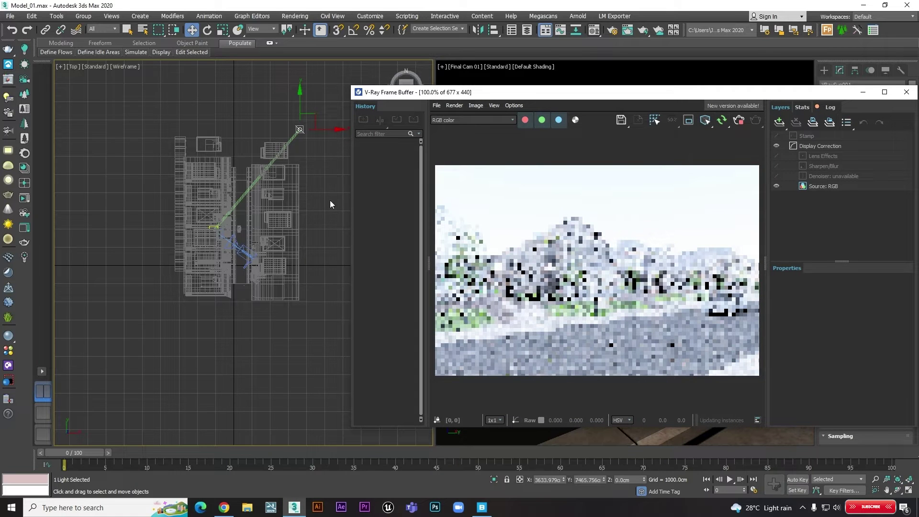
- Raise VRaySun001 to about 2151.4 cm in Front view, then return to Top view
key("f")
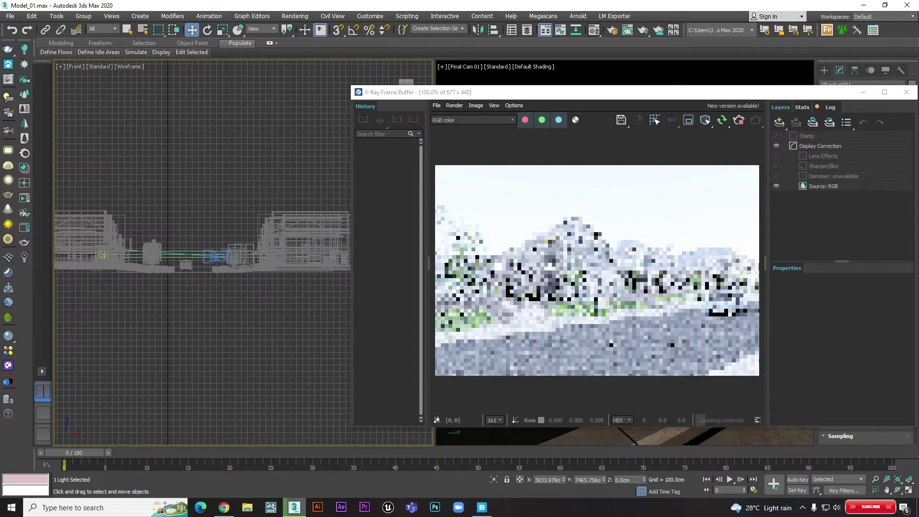
scroll(280, 230, "down", 1)
scroll(268, 220, "down", 1)
scroll(266, 215, "down", 2)
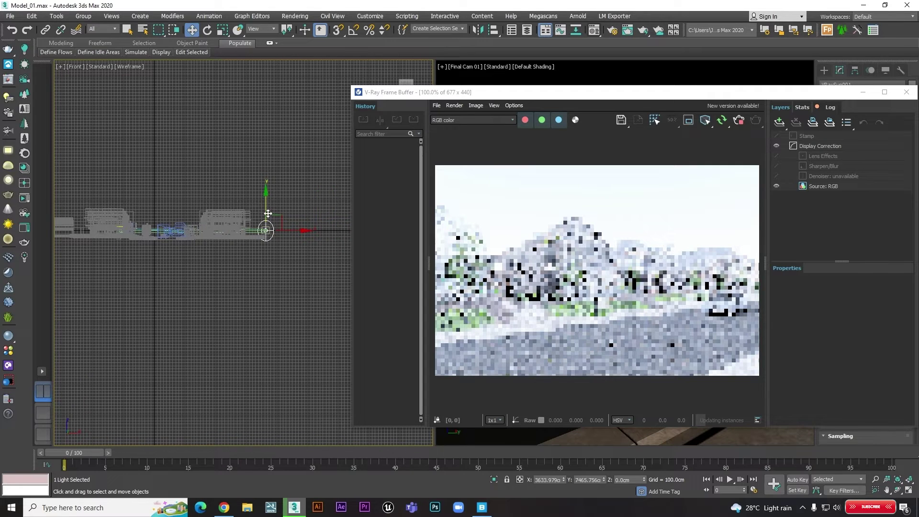
left_click_drag(268, 179, 262, 143)
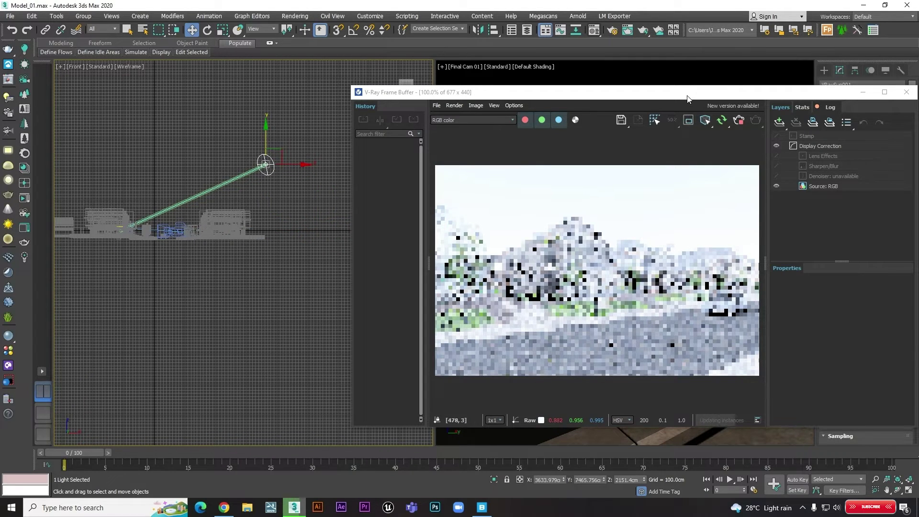
left_click_drag(689, 93, 540, 145)
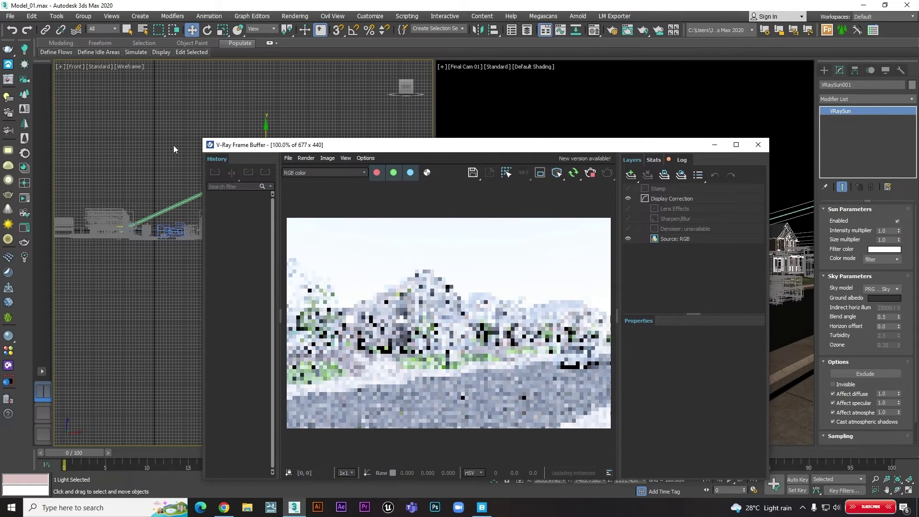
key("t")
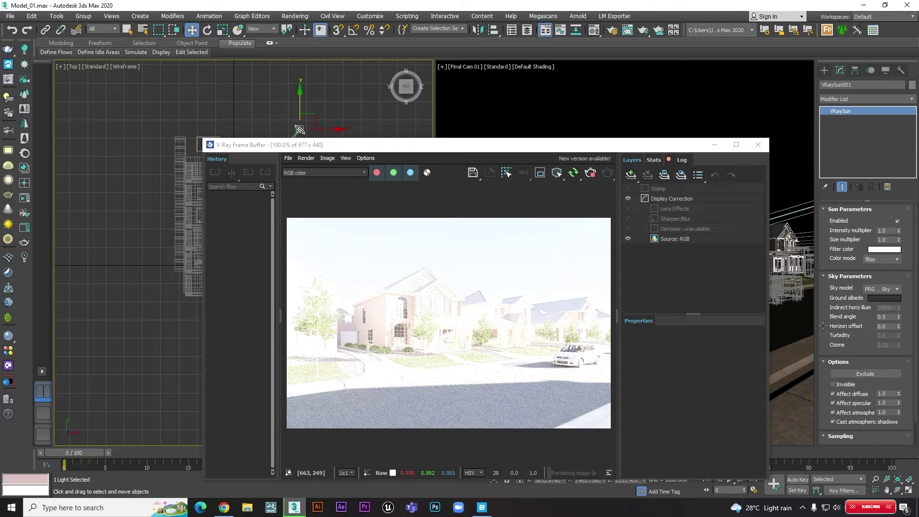
- Set the VRaySun intensity multiplier to 0.05 and shift the sun in Top view
left_click(885, 240)
key("shift+Tab")
key("Return")
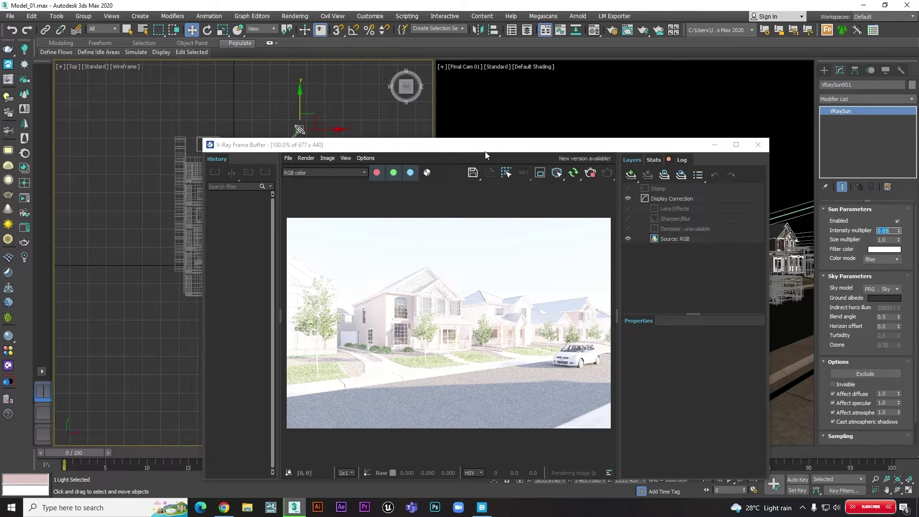
left_click_drag(485, 153, 677, 173)
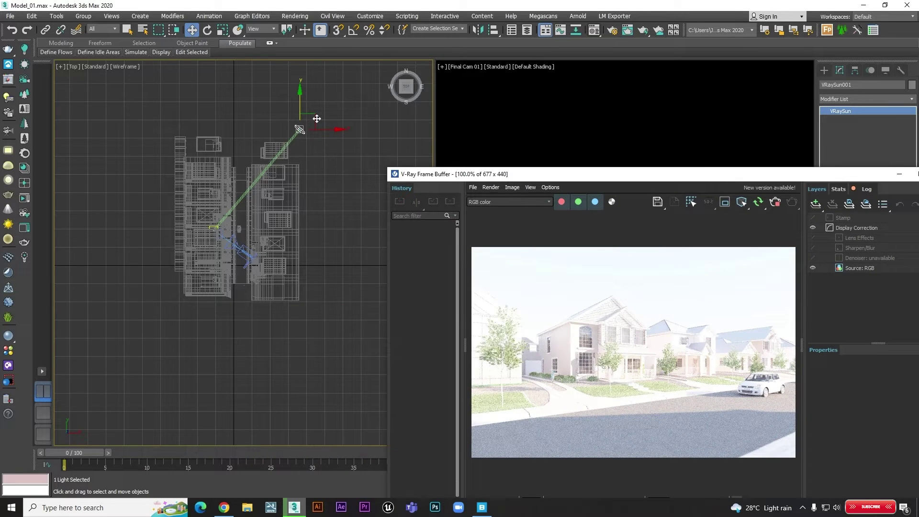
left_click_drag(307, 123, 297, 141)
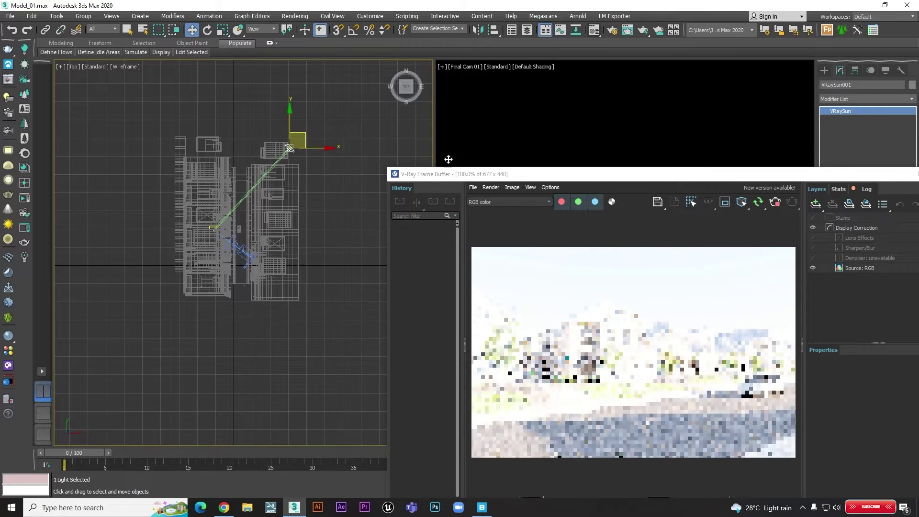
left_click_drag(633, 174, 528, 86)
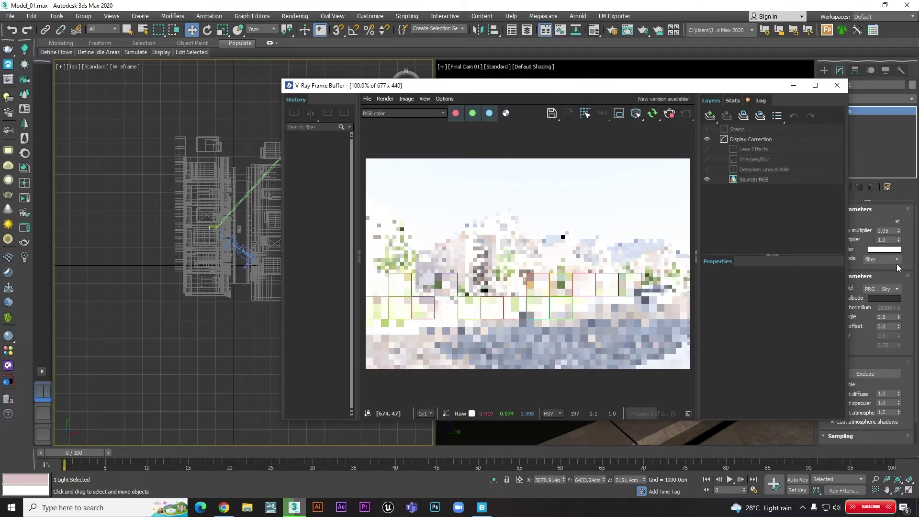
- Set the VRaySun photon emit radius to 1500.0cm
scroll(867, 280, "down", 1)
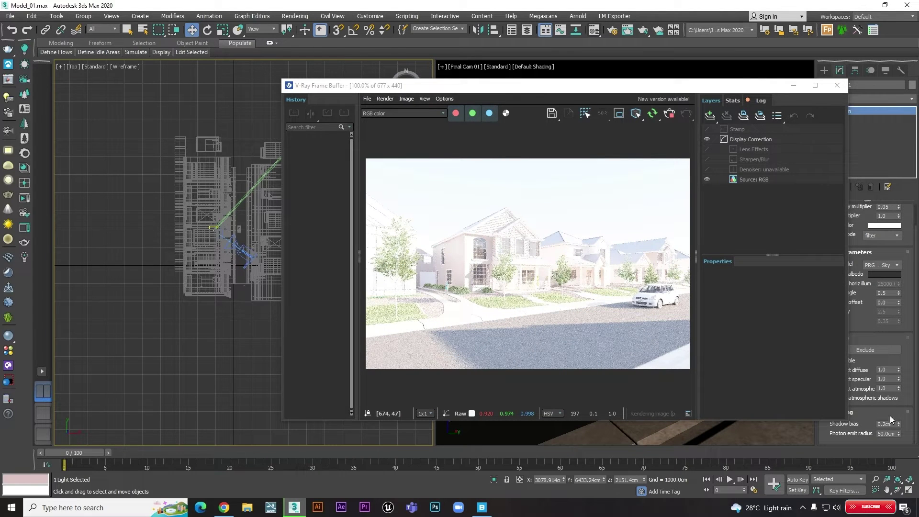
left_click_drag(723, 89, 649, 85)
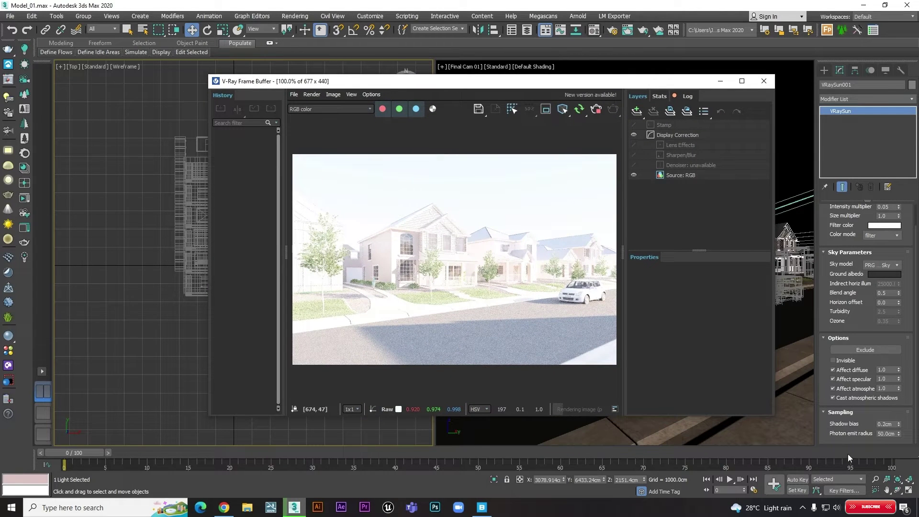
left_click(888, 434)
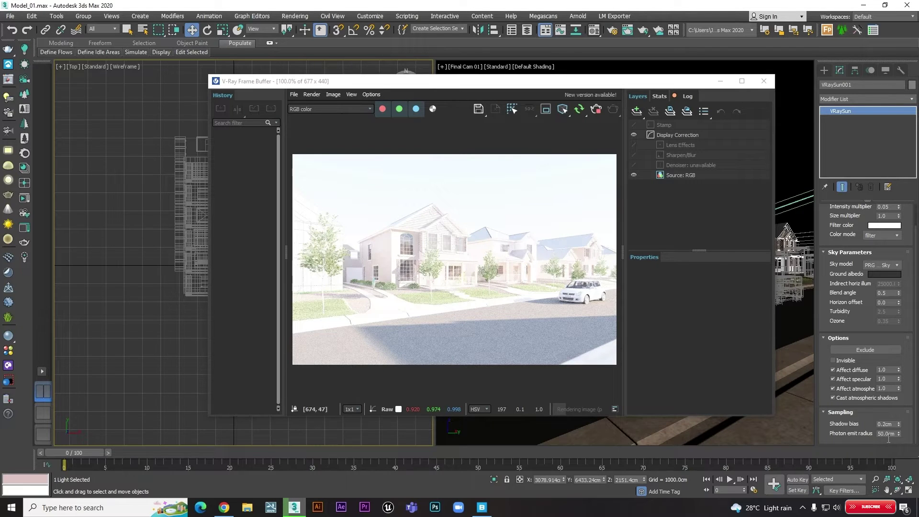
type("150")
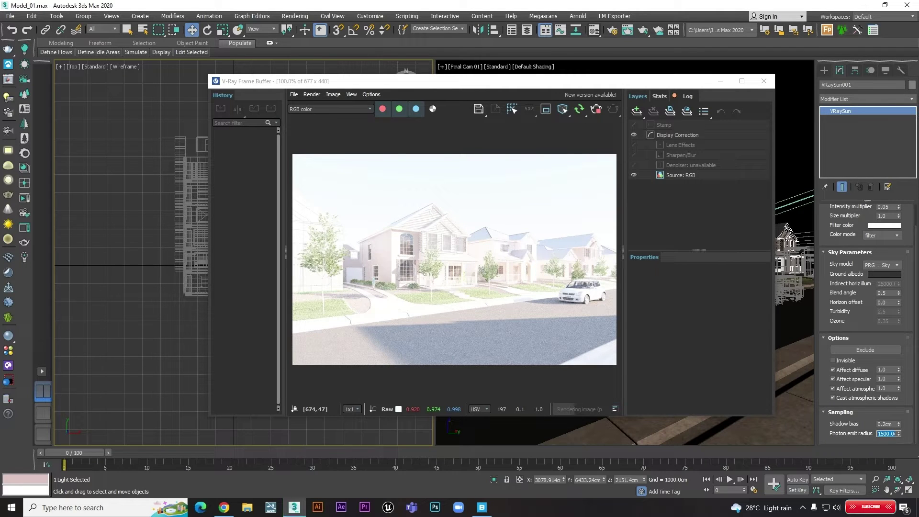
key("Return")
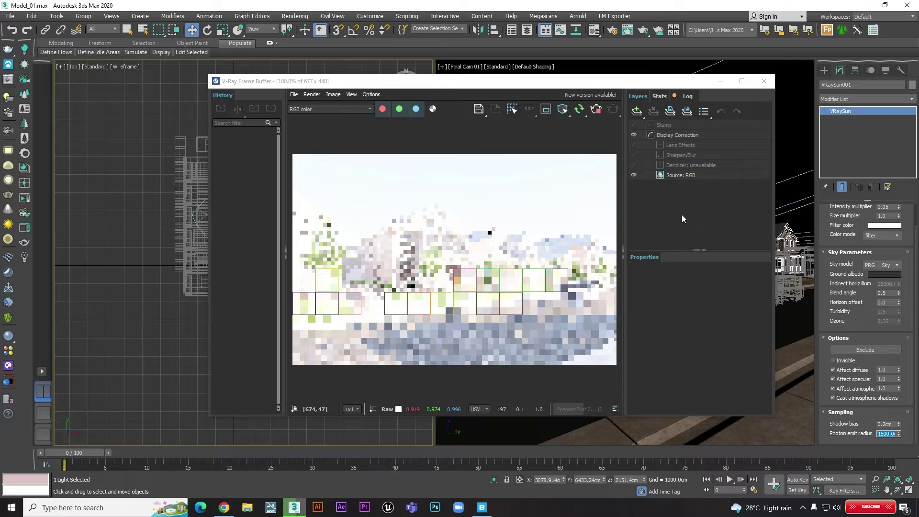
mouse_move(597, 80)
left_mouse_down()
mouse_move(706, 82)
mouse_move(397, 161)
left_mouse_up()
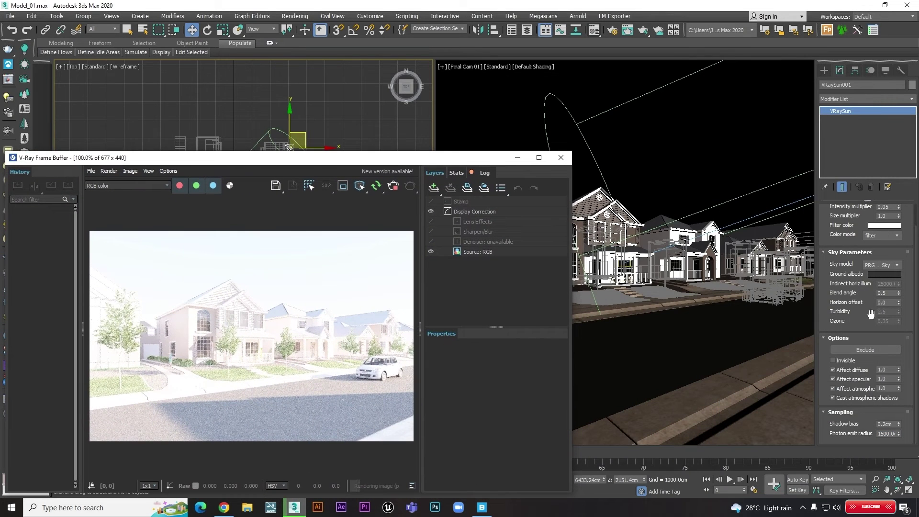
left_click_drag(871, 314, 871, 338)
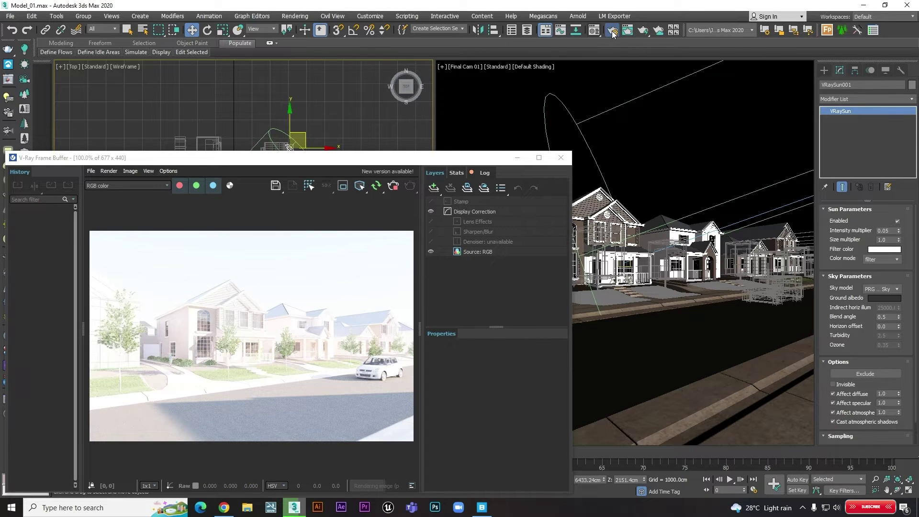
- Enable the V-Ray GI environment override with multiplier 0.4 and bring the frame buffer into view
key("F10")
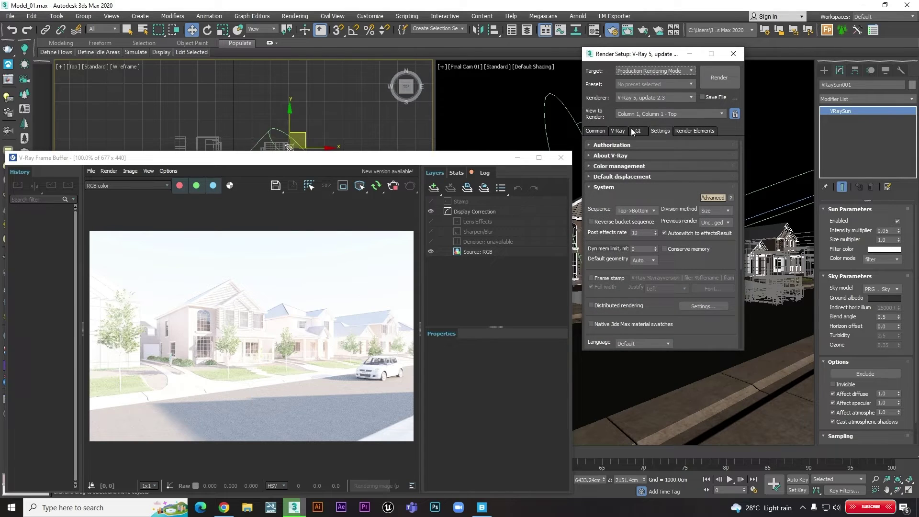
left_click(618, 131)
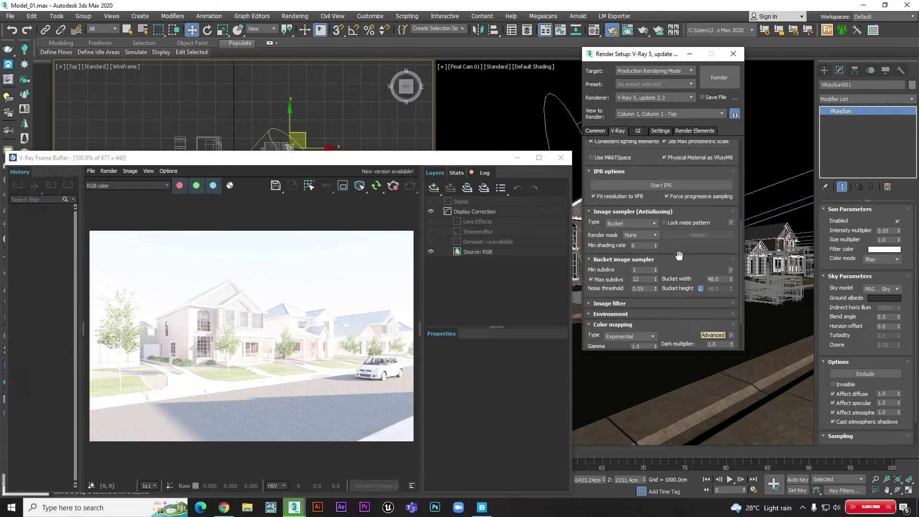
left_click_drag(680, 256, 675, 117)
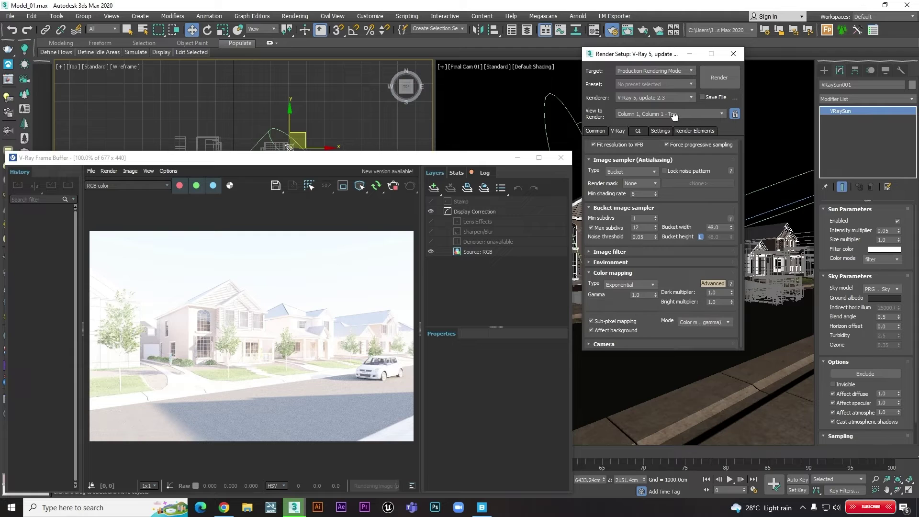
left_click(608, 260)
left_click(592, 232)
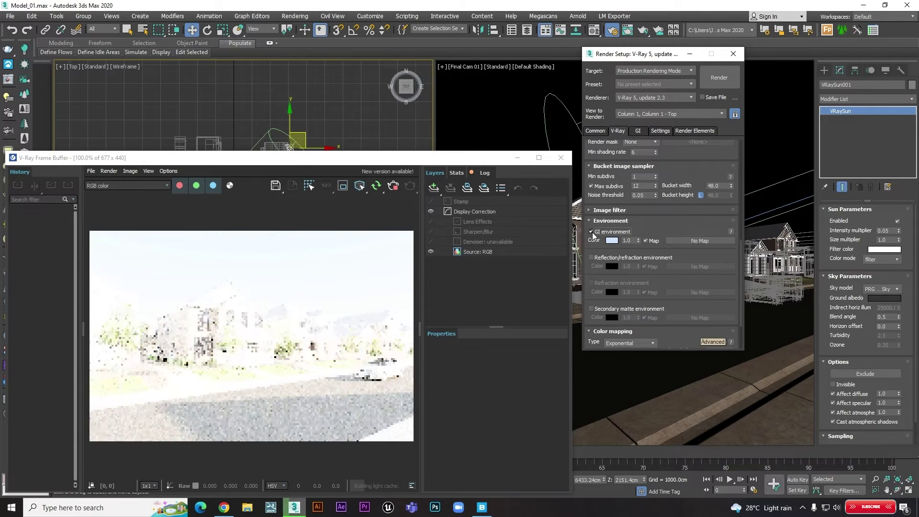
left_click(634, 243)
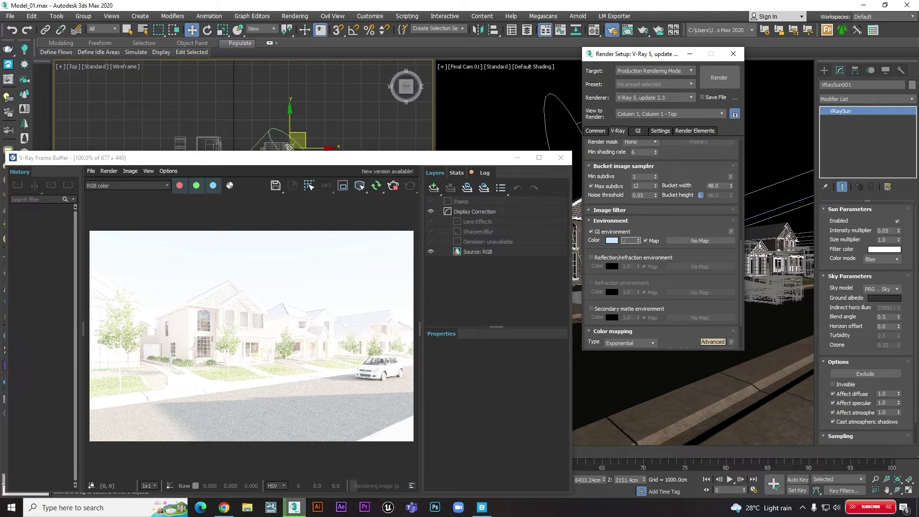
type(".5")
key("Return")
type(".4")
key("Return")
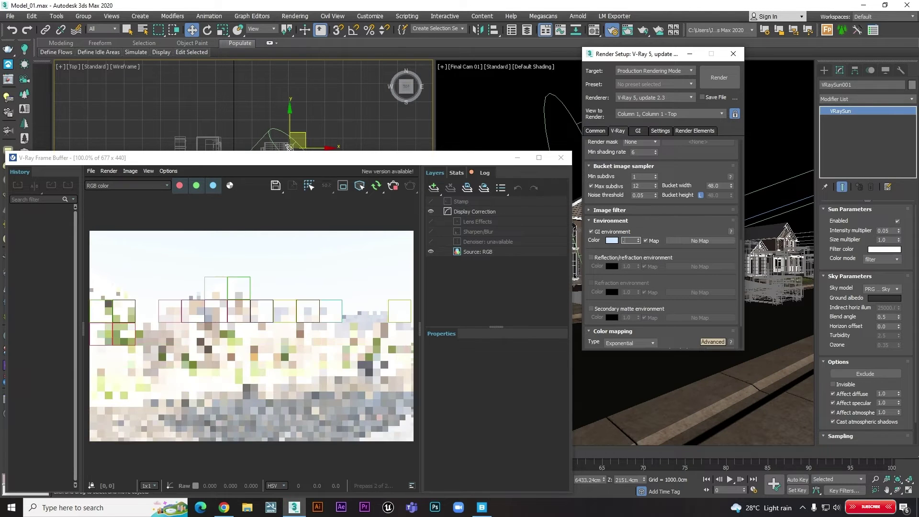
left_click_drag(404, 161, 647, 111)
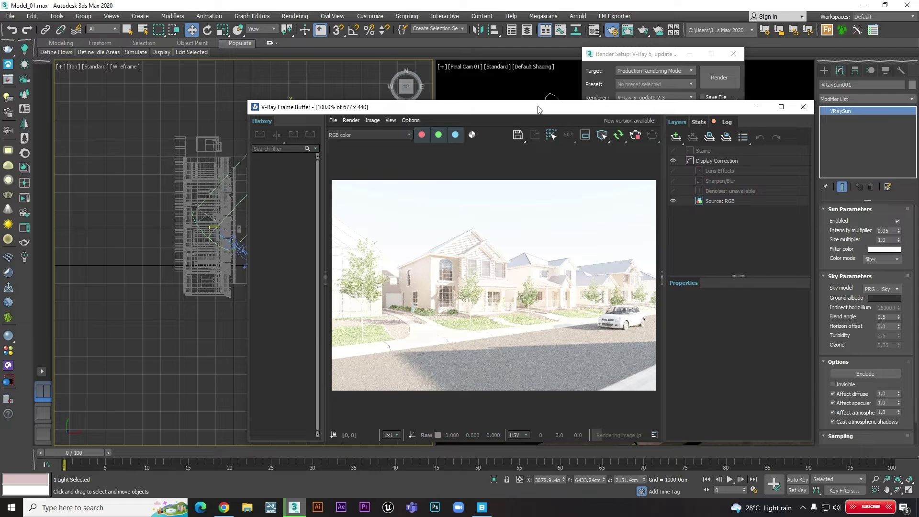
left_click_drag(478, 107, 443, 90)
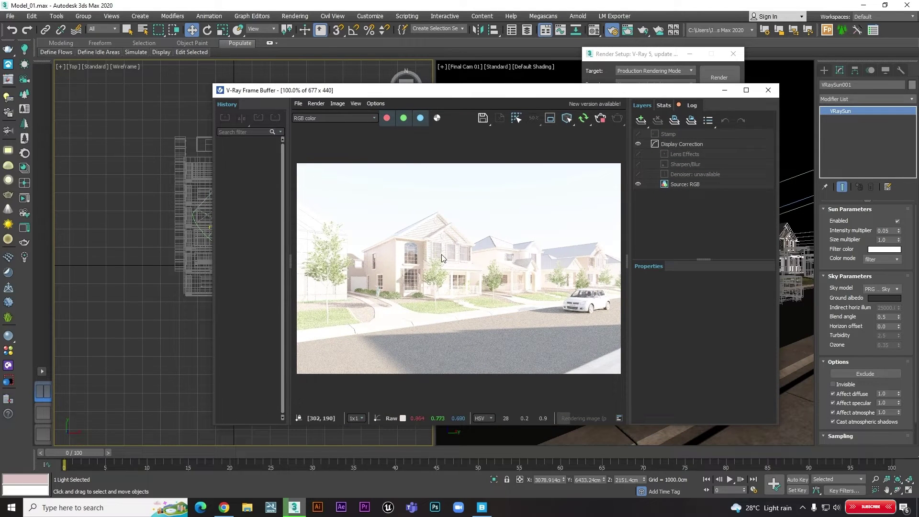
- Change the frame buffer's Display Correction from sRGB to None
left_click(673, 145)
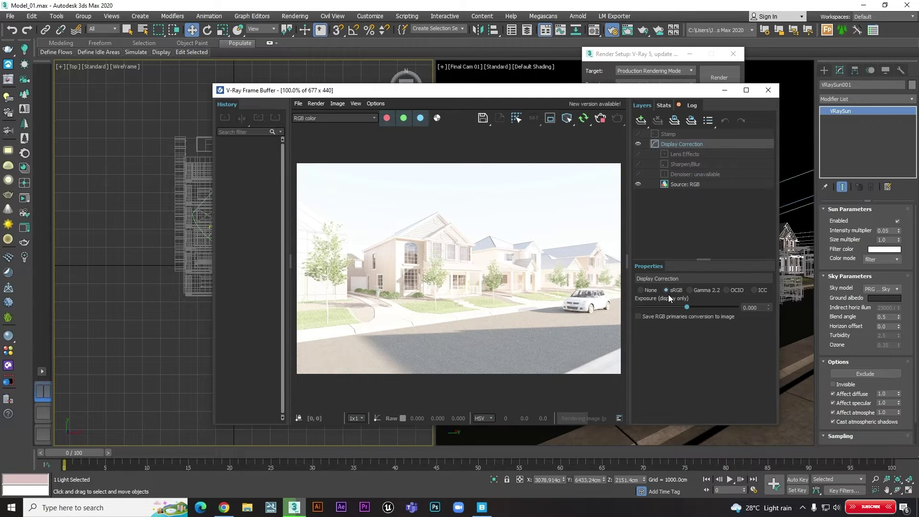
left_click(640, 290)
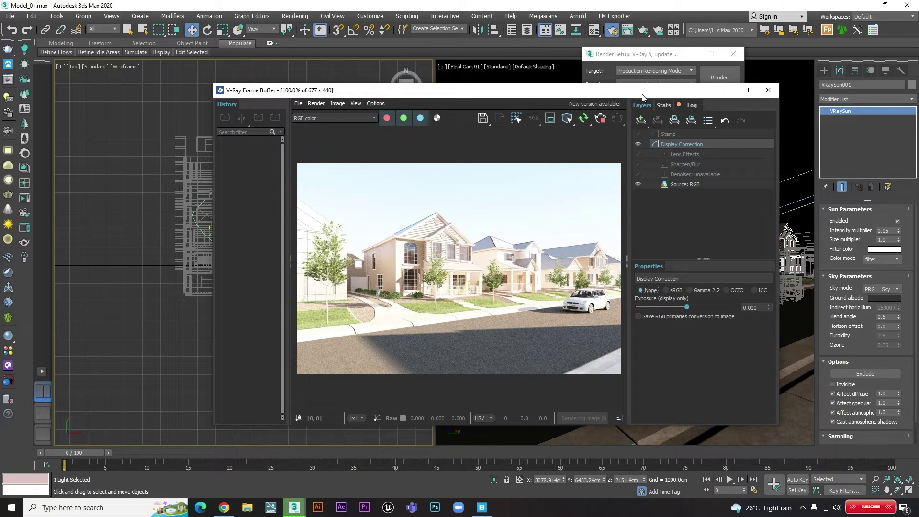
left_click_drag(643, 94, 564, 120)
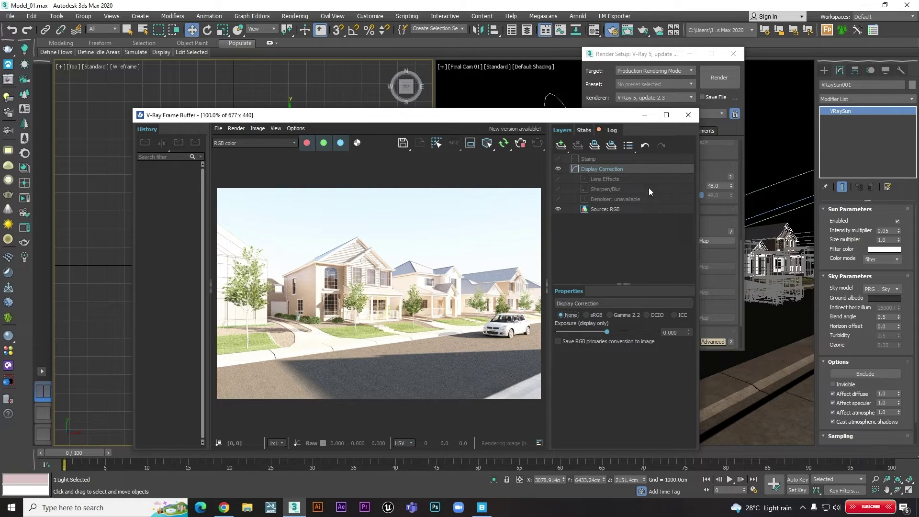
- Move VRaySun001 down-right in Top view and raise it higher in Front view
left_click_drag(571, 121, 685, 136)
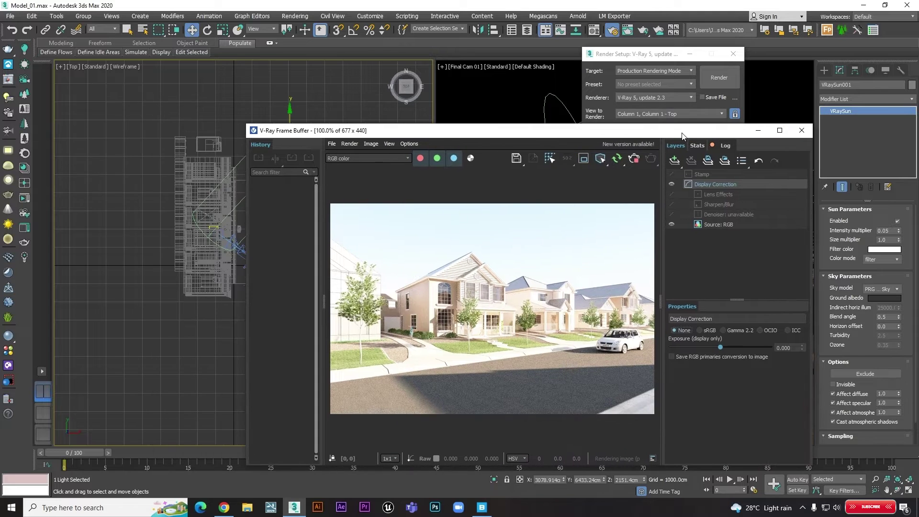
left_click_drag(385, 136, 572, 162)
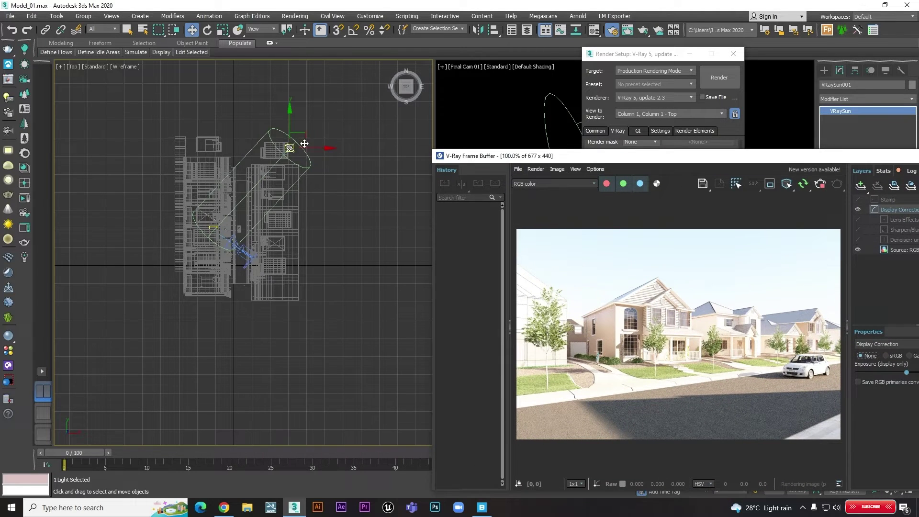
left_click_drag(307, 136, 328, 158)
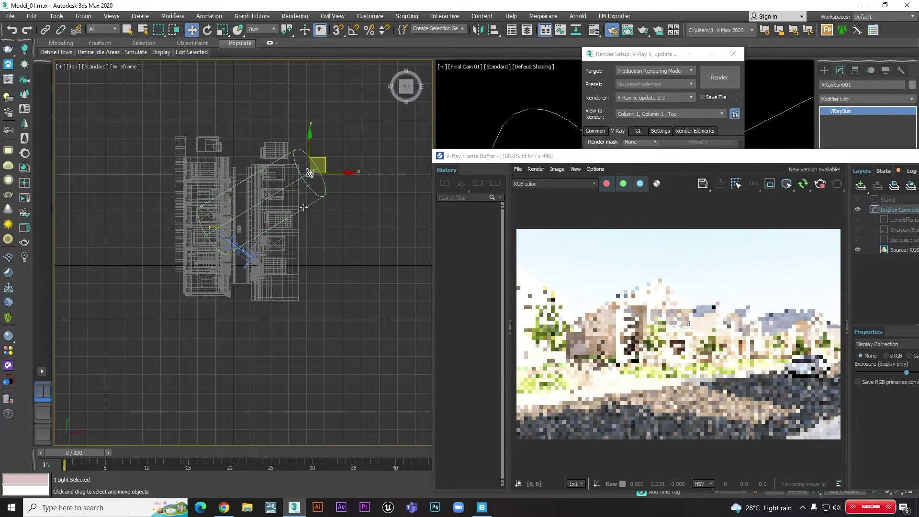
key("f")
key("z")
scroll(304, 207, "down", 2)
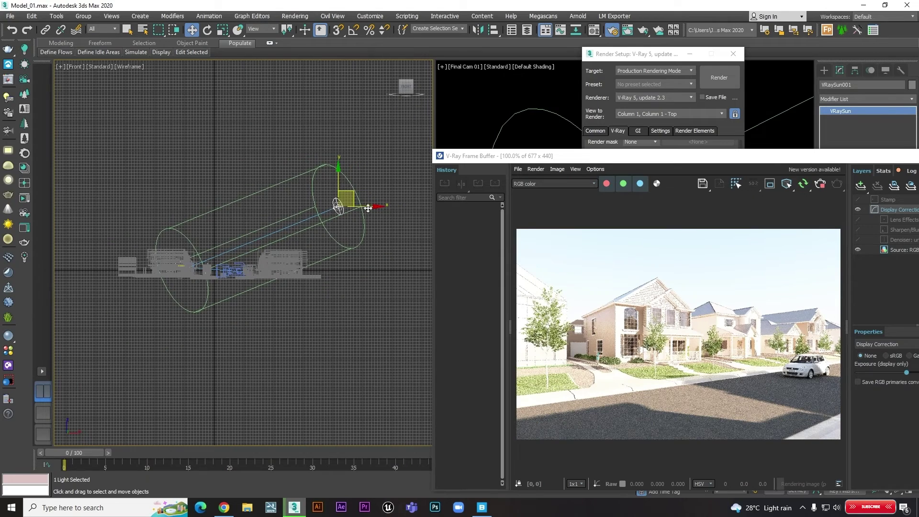
mouse_move(357, 200)
left_mouse_down()
mouse_move(349, 136)
mouse_move(354, 150)
left_mouse_up()
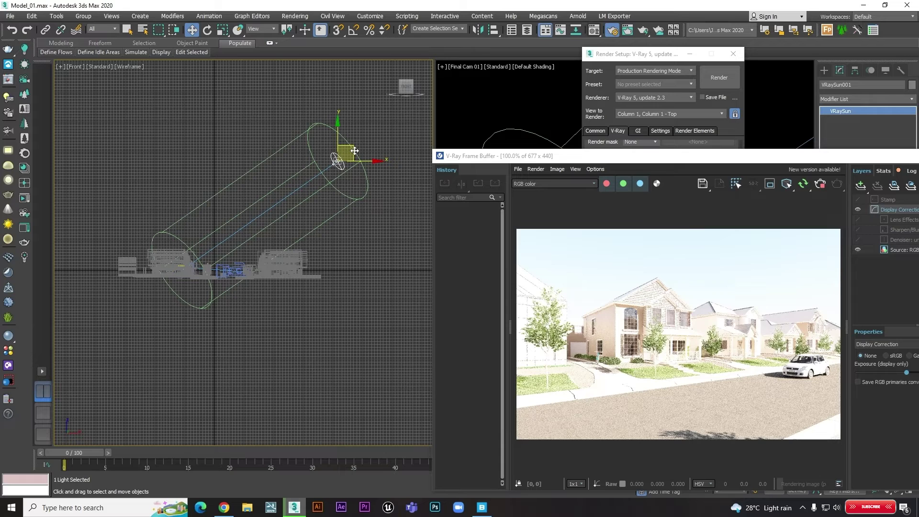
left_click_drag(356, 155, 359, 161)
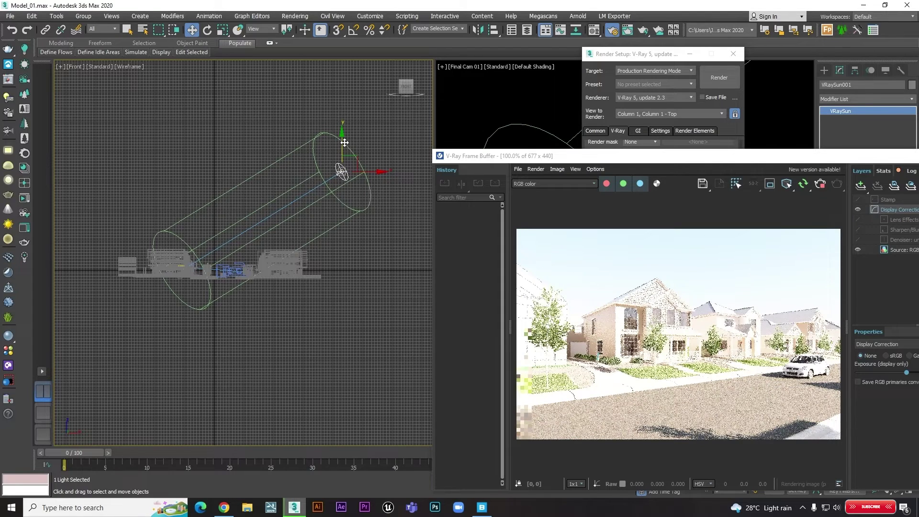
left_click_drag(343, 144, 347, 153)
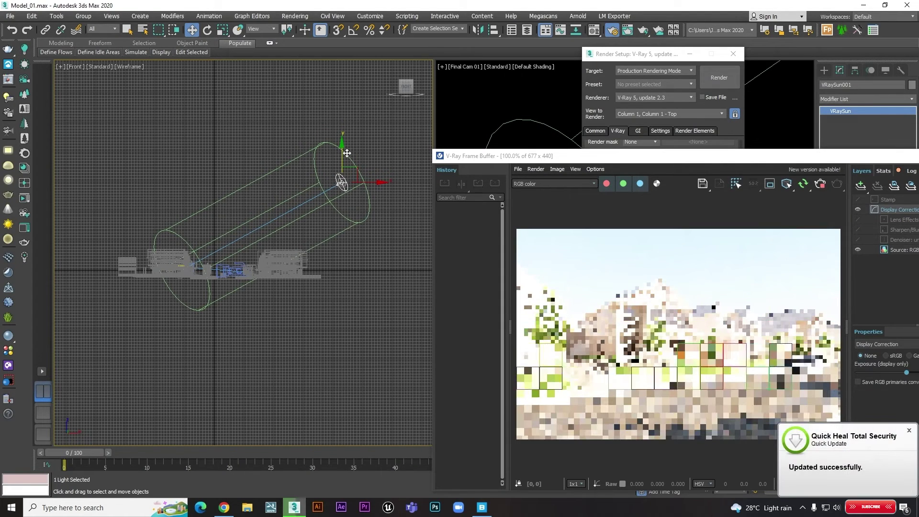
- Fine-tune the sun's position, nudging it along in Top and slightly higher in Front
key("t")
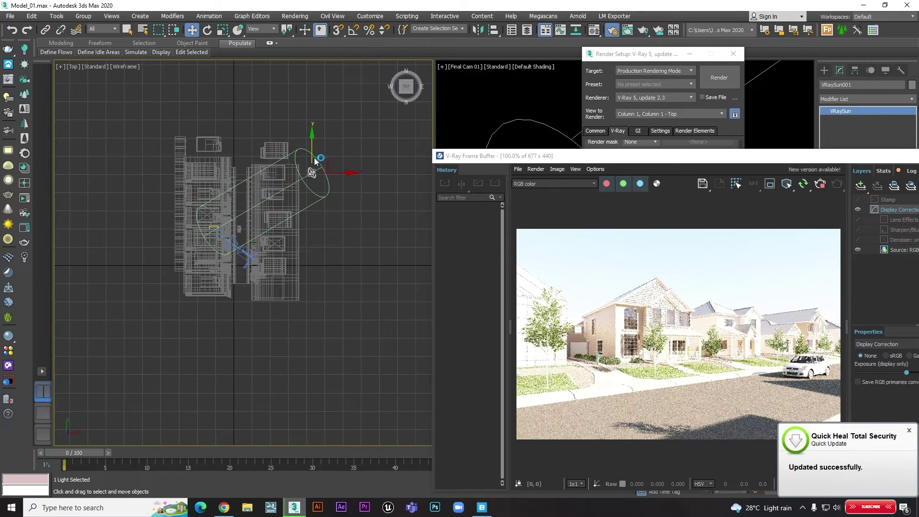
left_click_drag(317, 136, 318, 135)
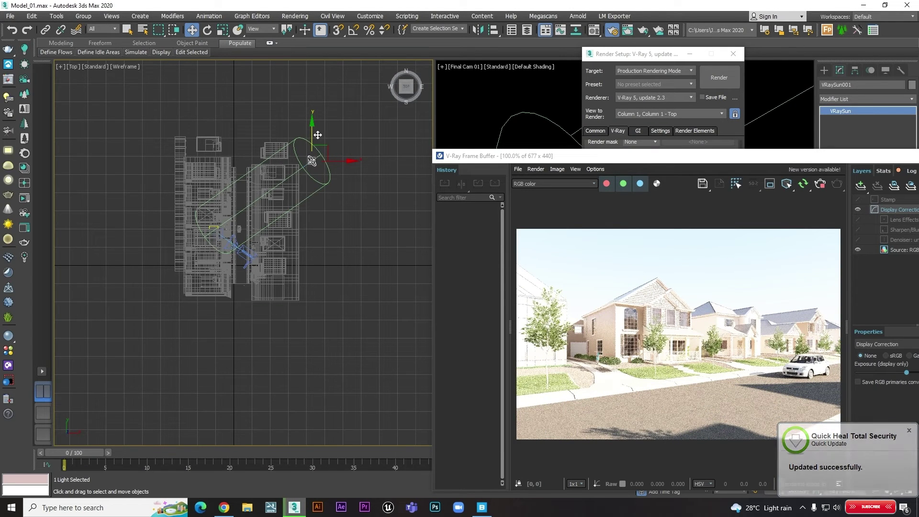
key("f")
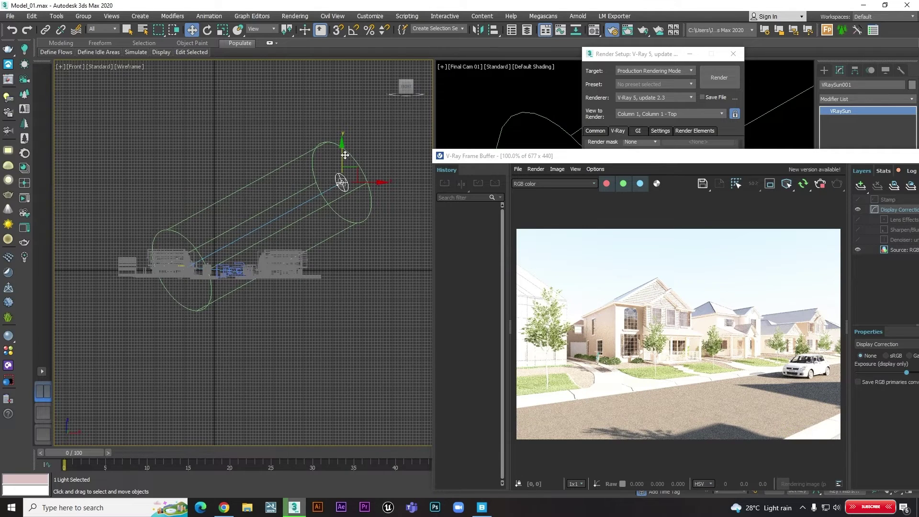
left_click_drag(341, 121, 341, 121)
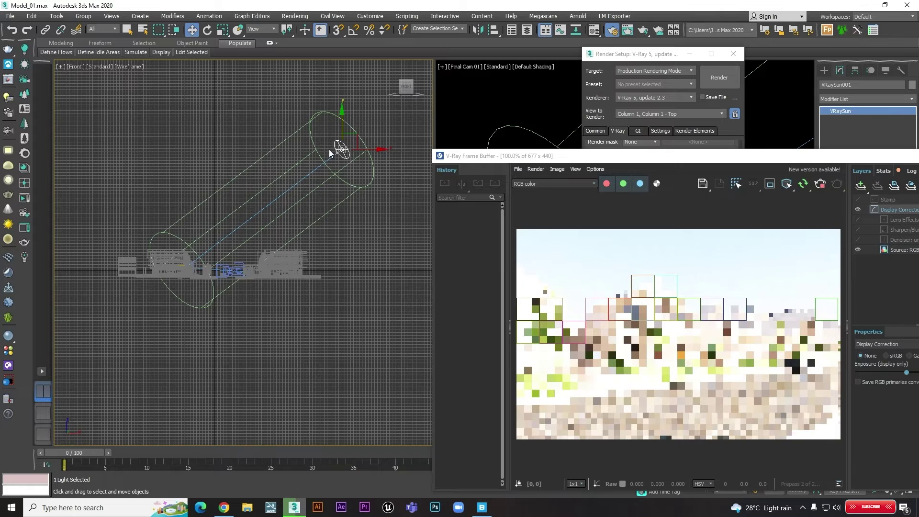
key("t")
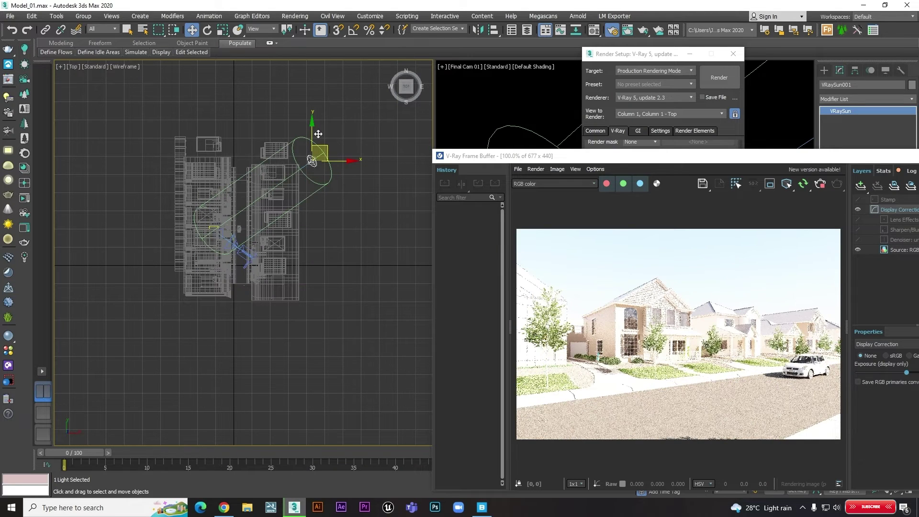
left_click_drag(332, 152, 303, 118)
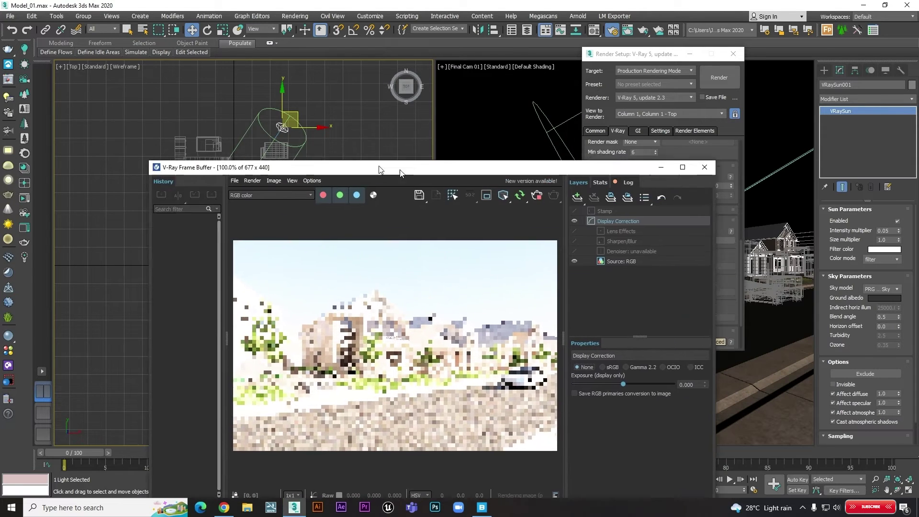
- Place the V-Ray Frame Buffer on the left side and shift Render Setup slightly right
left_click_drag(646, 156, 213, 125)
left_click_drag(353, 129, 368, 59)
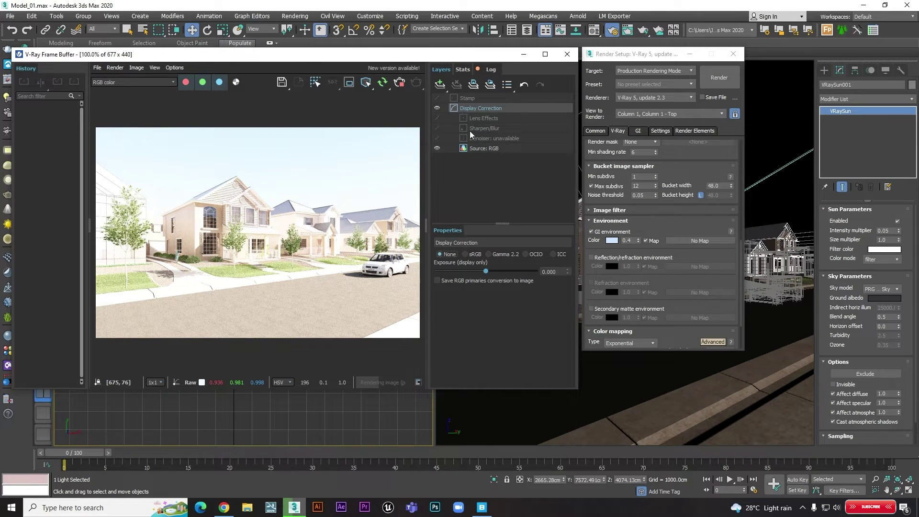
left_click_drag(480, 60, 472, 62)
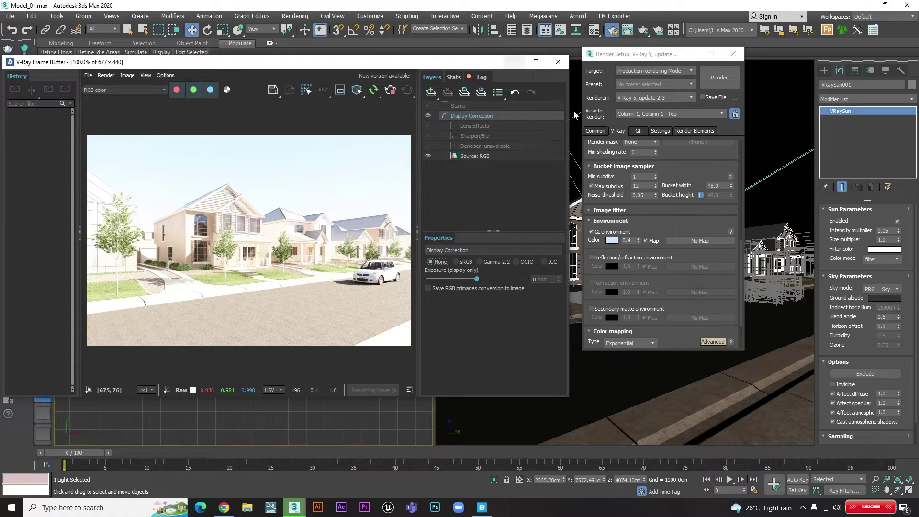
left_click_drag(635, 55, 668, 64)
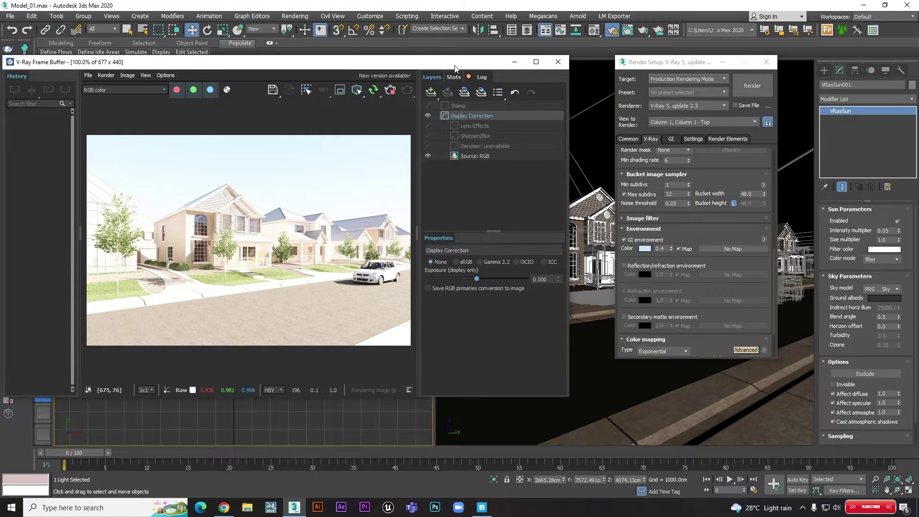
left_click_drag(468, 68, 508, 96)
- Open the VRaySky map parameters and set the VRaySun intensity multiplier to 0.005
left_click(594, 31)
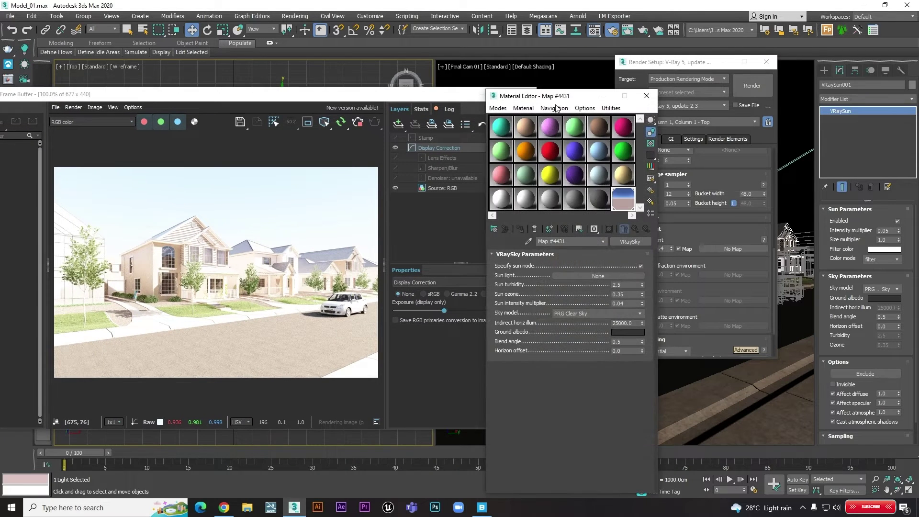
left_click_drag(579, 97, 497, 56)
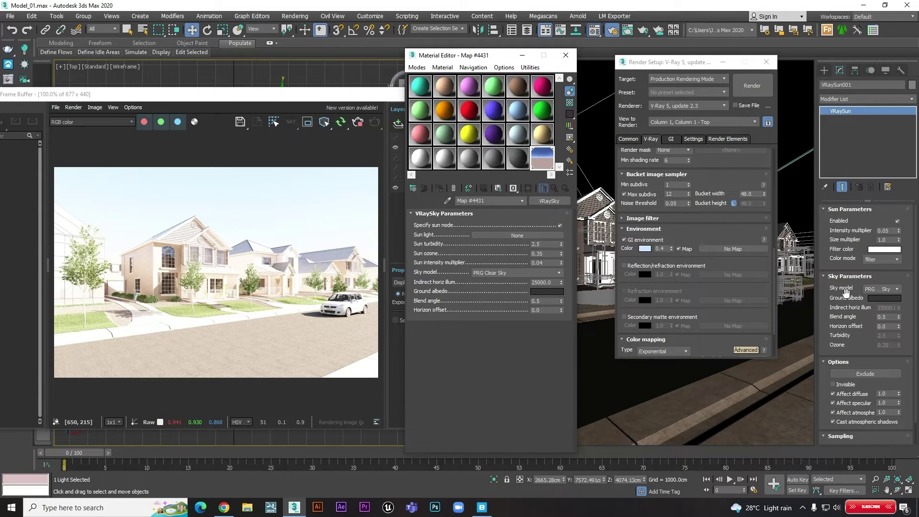
double_click(890, 231)
type("0.005")
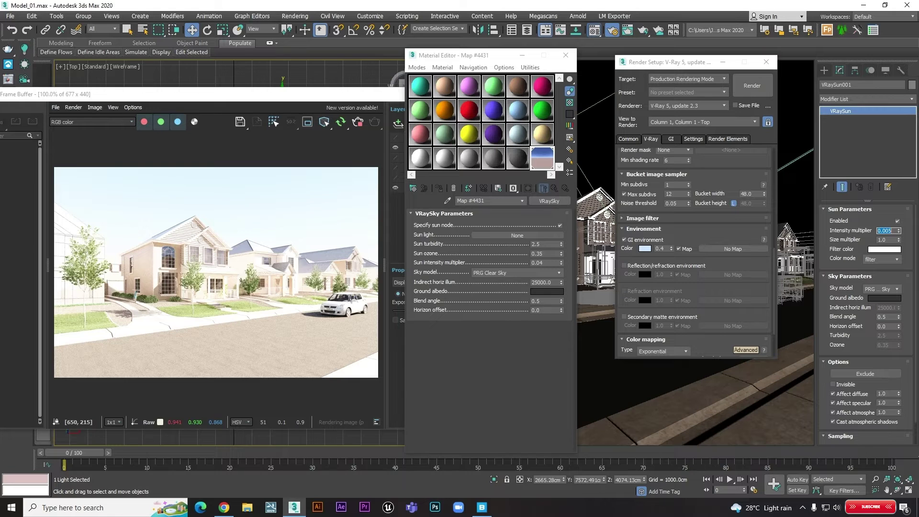
key("Return")
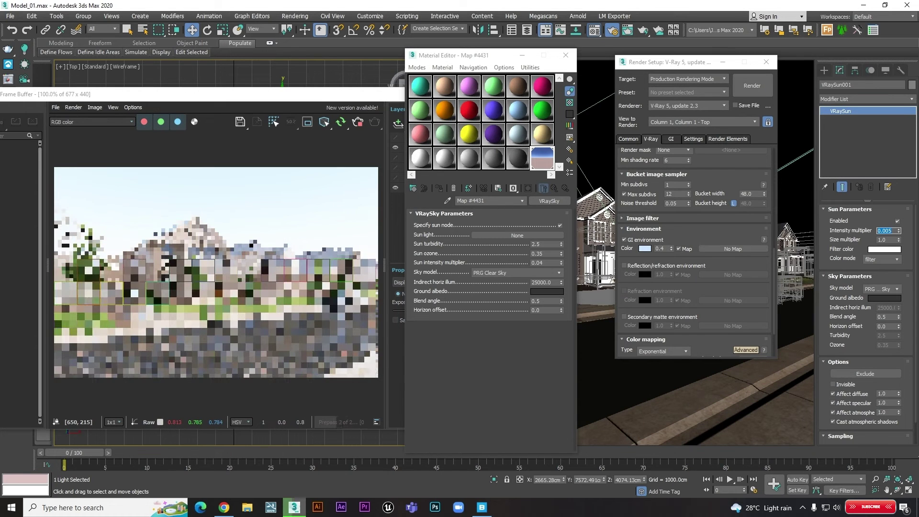
- Rearrange the VFB and VRaySky editor, then lower the sky's sun intensity multiplier from 0.04 to 0.02
mouse_move(267, 96)
left_mouse_down()
mouse_move(301, 89)
mouse_move(287, 89)
left_mouse_up()
left_click(473, 59)
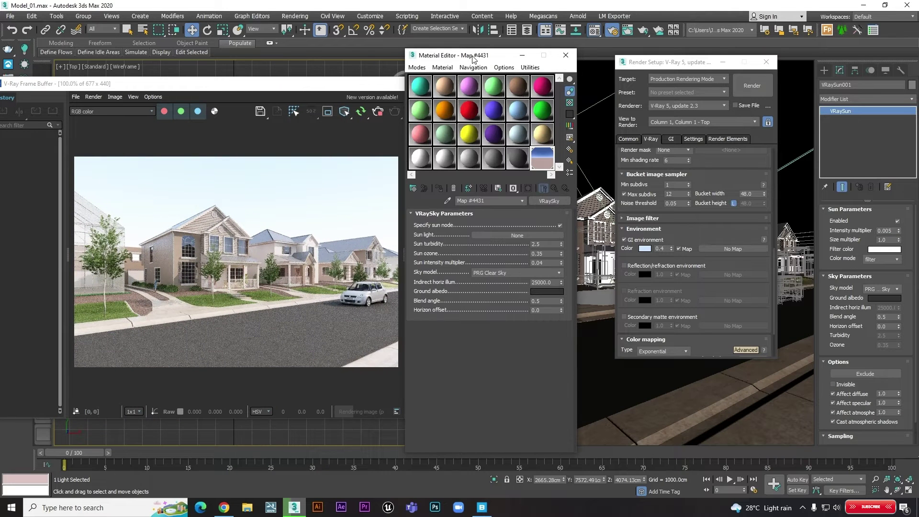
left_click_drag(473, 59, 505, 57)
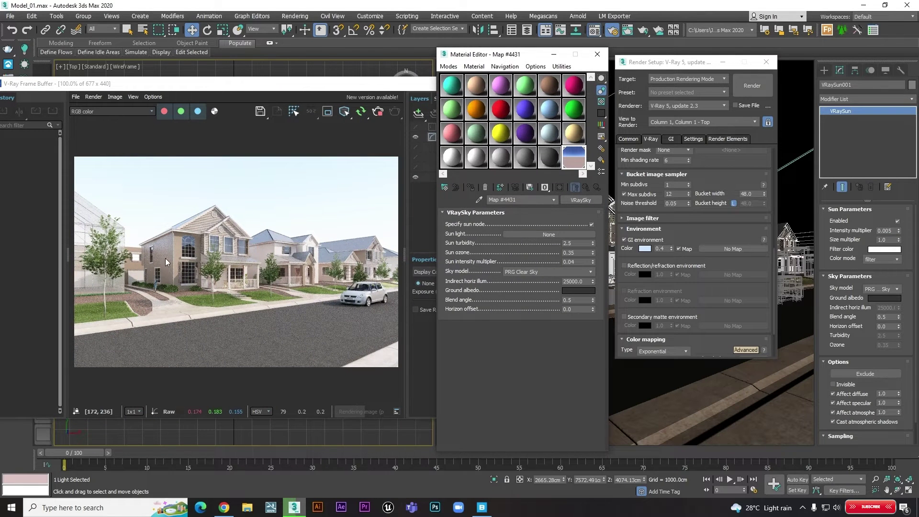
left_click(179, 254)
scroll(179, 254, "up", 2)
scroll(198, 268, "down", 2)
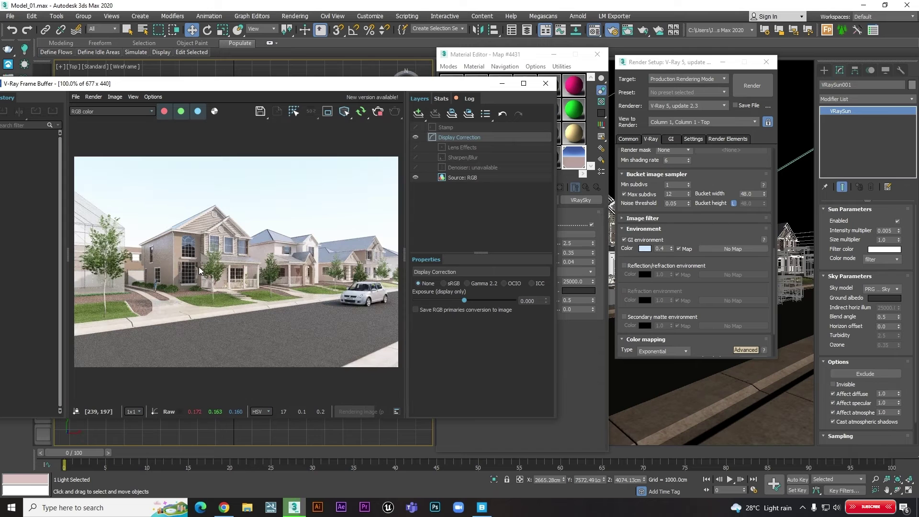
left_click(517, 56)
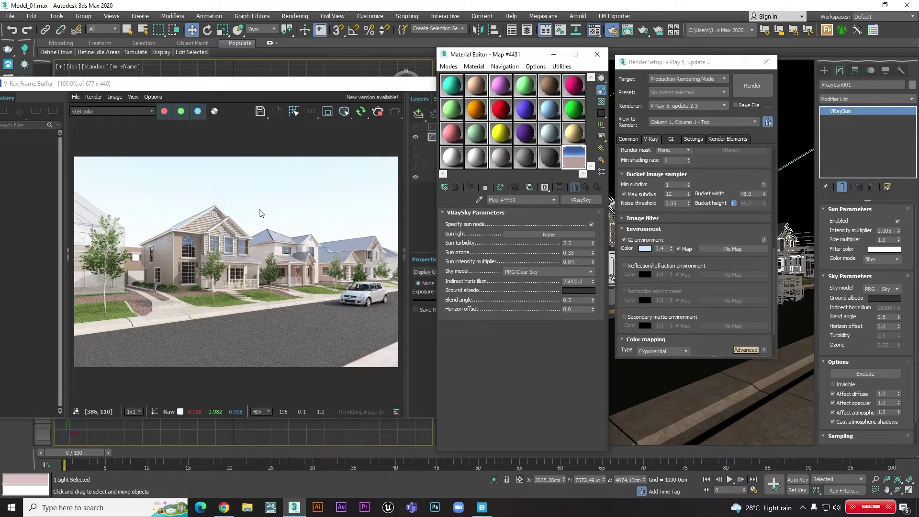
left_click_drag(577, 262, 551, 265)
type(".")
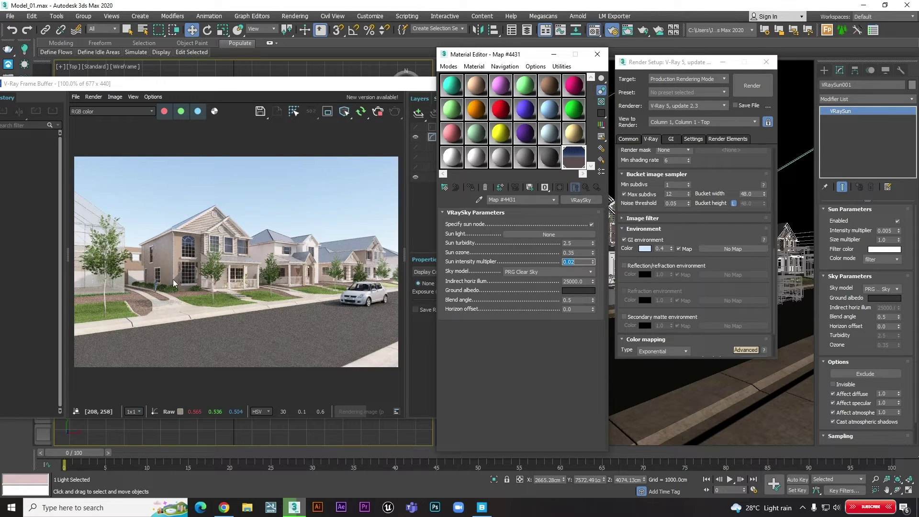
- Try a GI environment colour multiplier of 0.5 and check the refreshed render
left_click(667, 254)
mouse_move(660, 248)
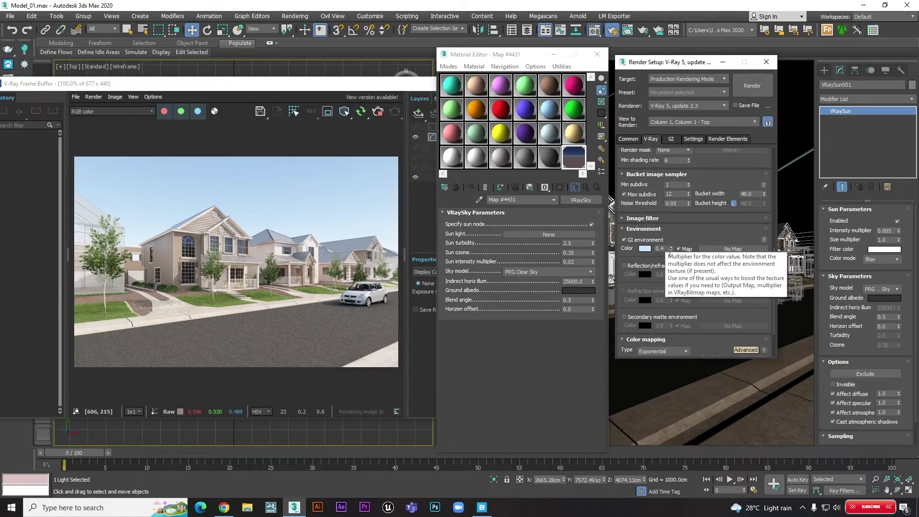
left_click(670, 252)
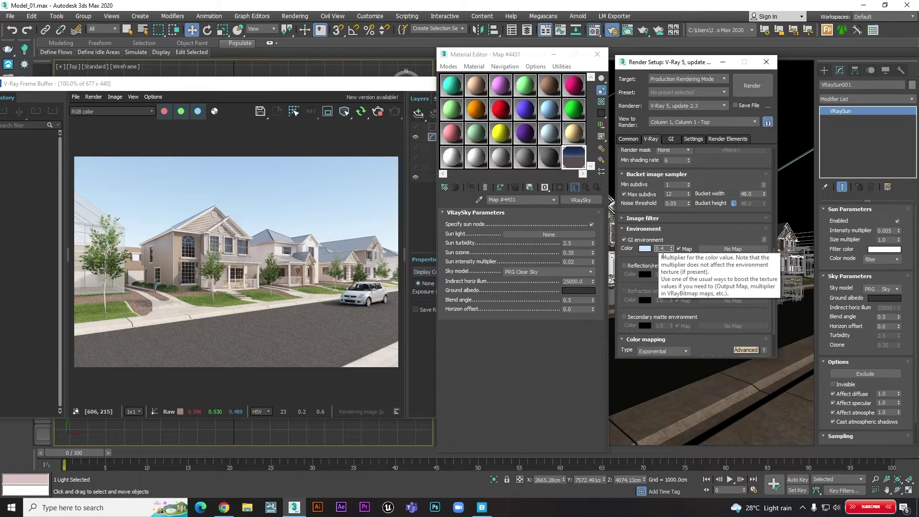
type("0.5")
key("Return")
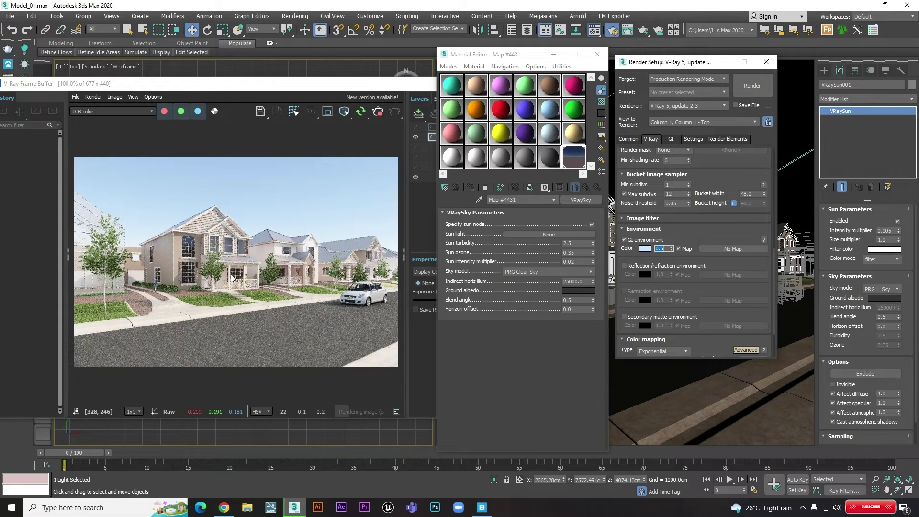
left_click(202, 240)
scroll(202, 241, "up", 2)
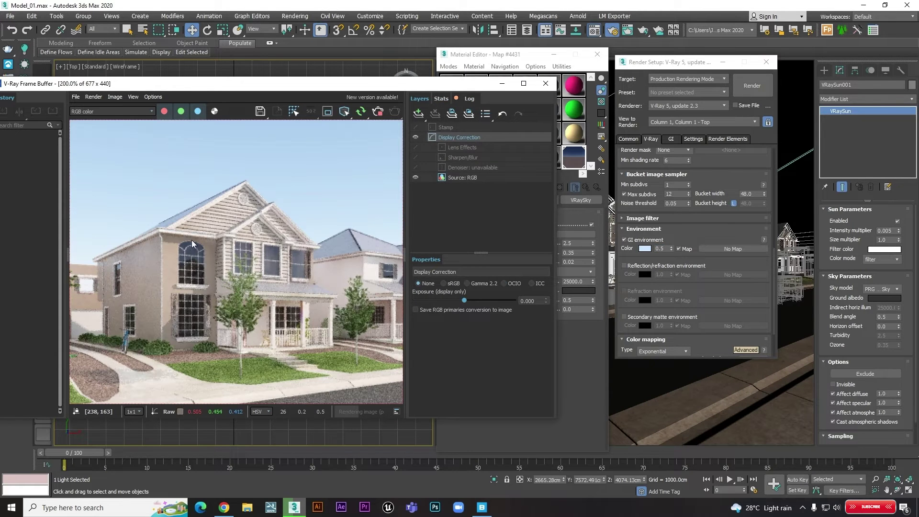
scroll(304, 258, "down", 2)
- Test GI environment multipliers 0.2 and 0.5, then settle on 0.45
left_click(669, 254)
double_click(670, 252)
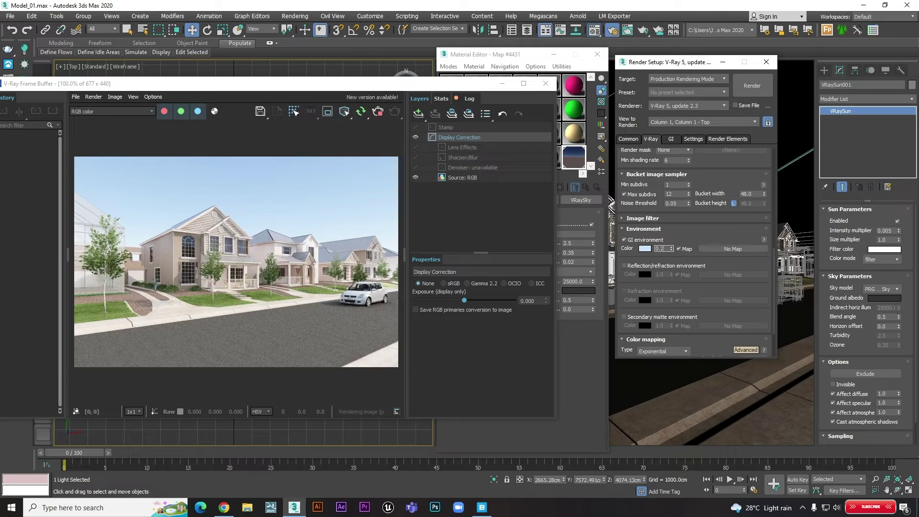
key("Return")
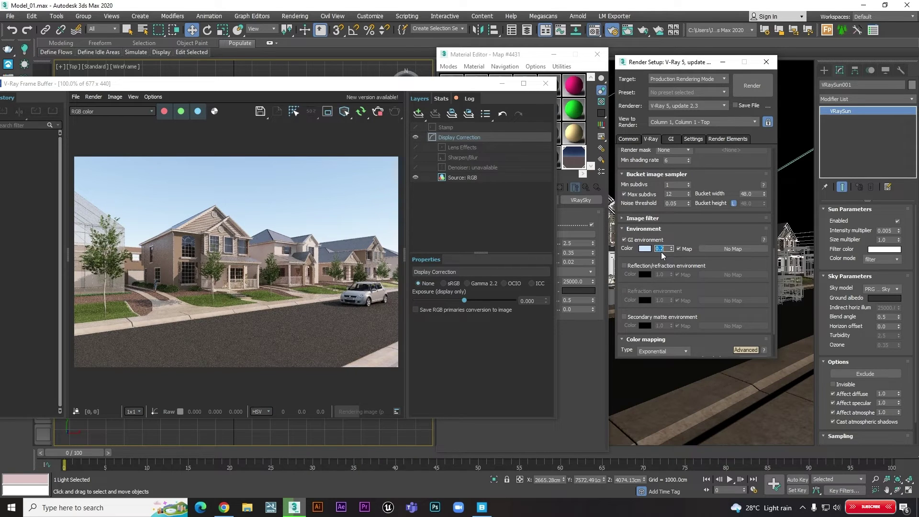
type(".5")
key("Return")
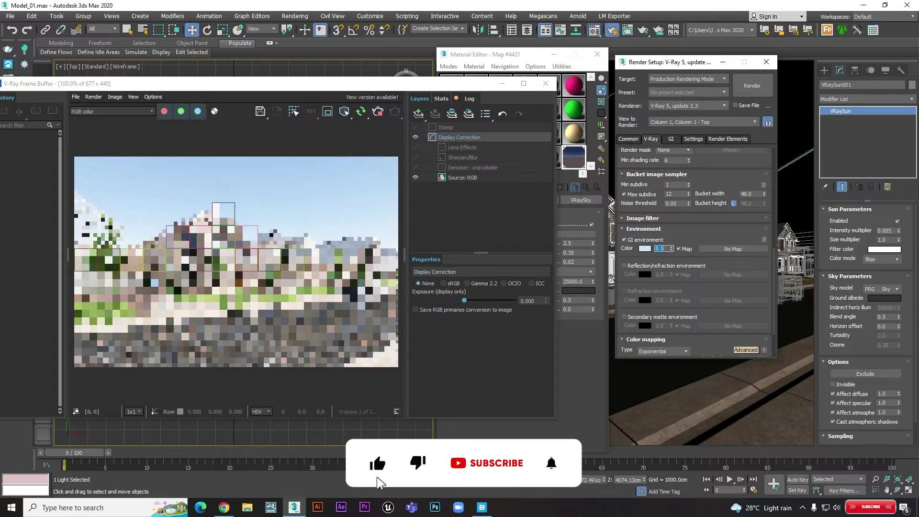
type("0.45")
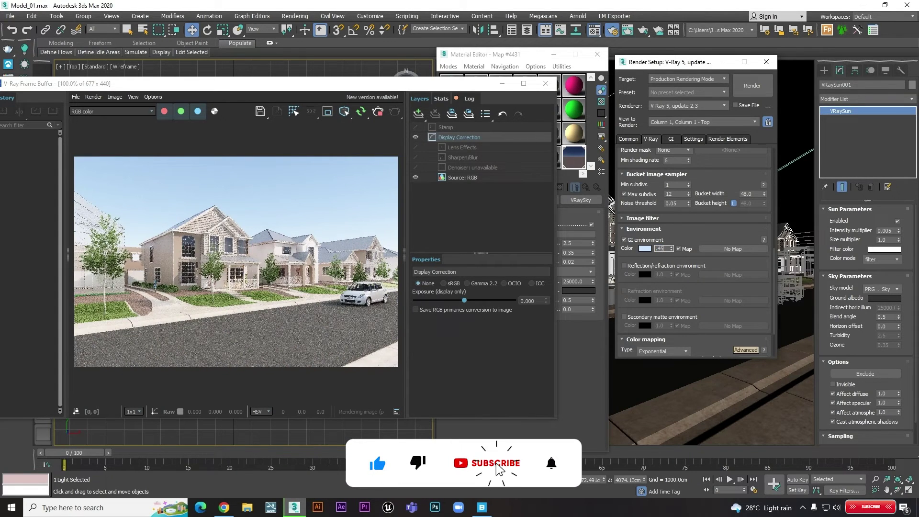
key("Return")
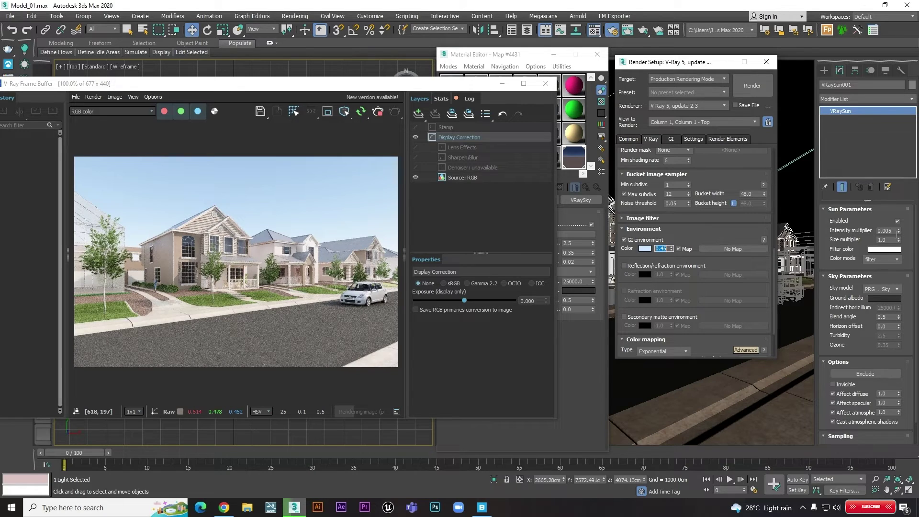
left_click(899, 232)
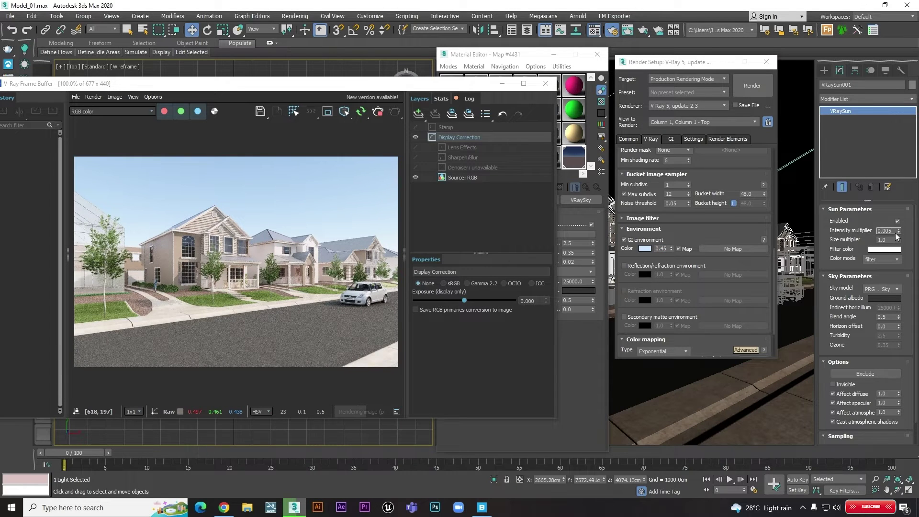
type("0.004")
- Apply VRaySun intensity 0.004 and VRaySky sun intensity 0.03, then compare the render
key("Return")
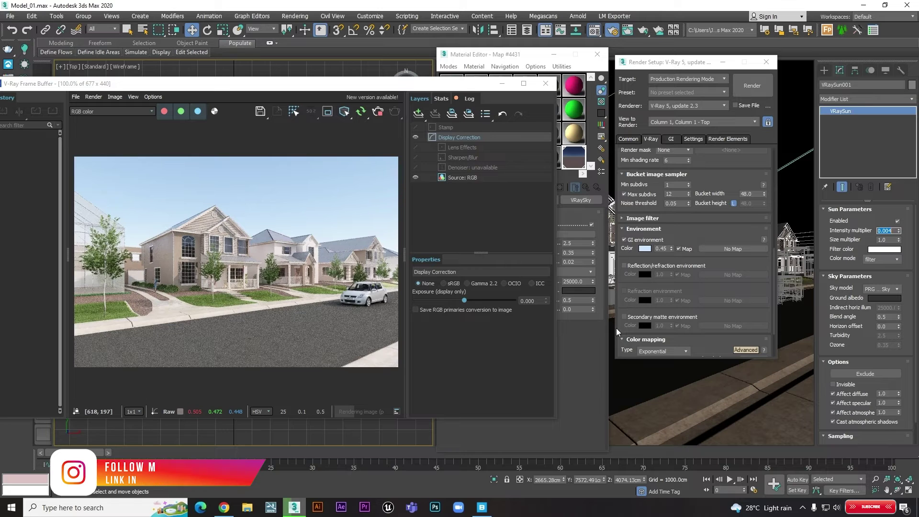
left_click(529, 57)
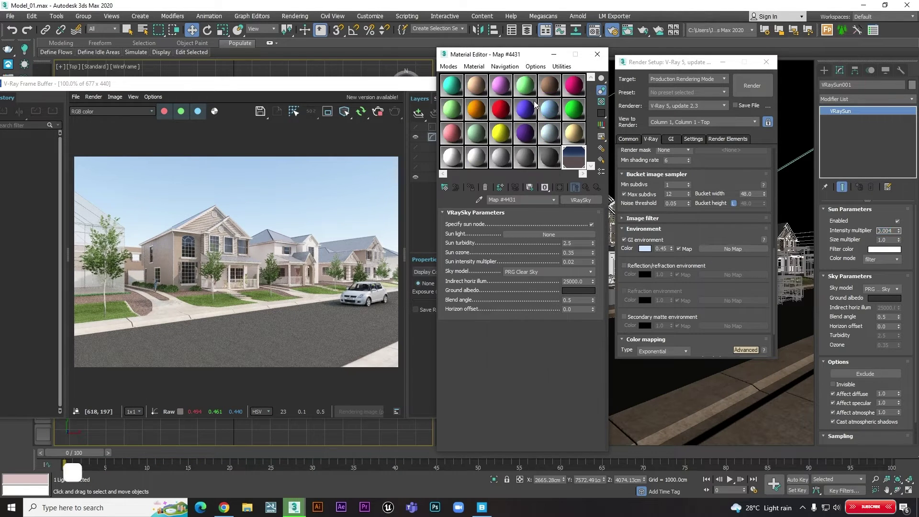
left_click(582, 262)
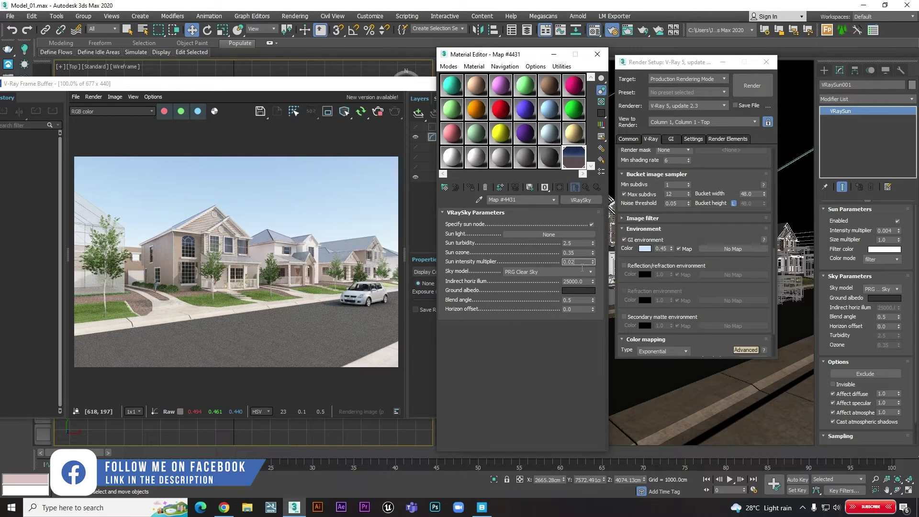
type("0.03")
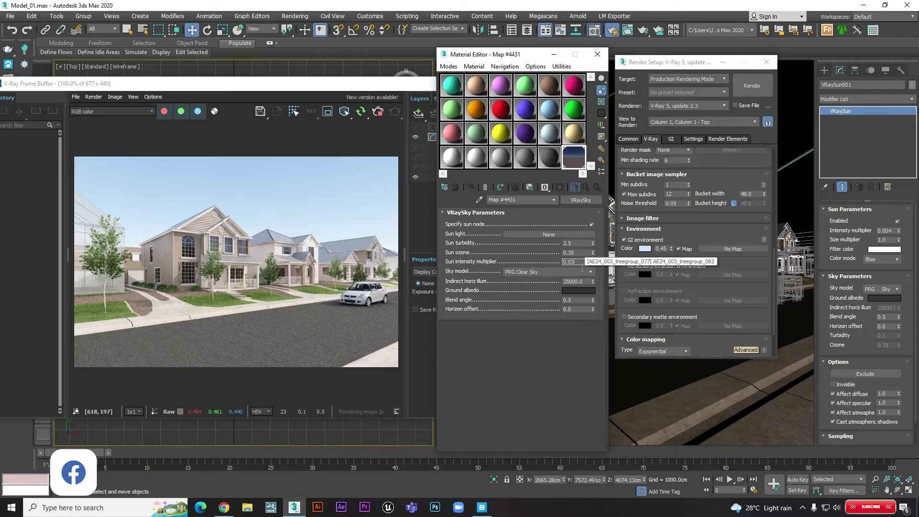
key("Return")
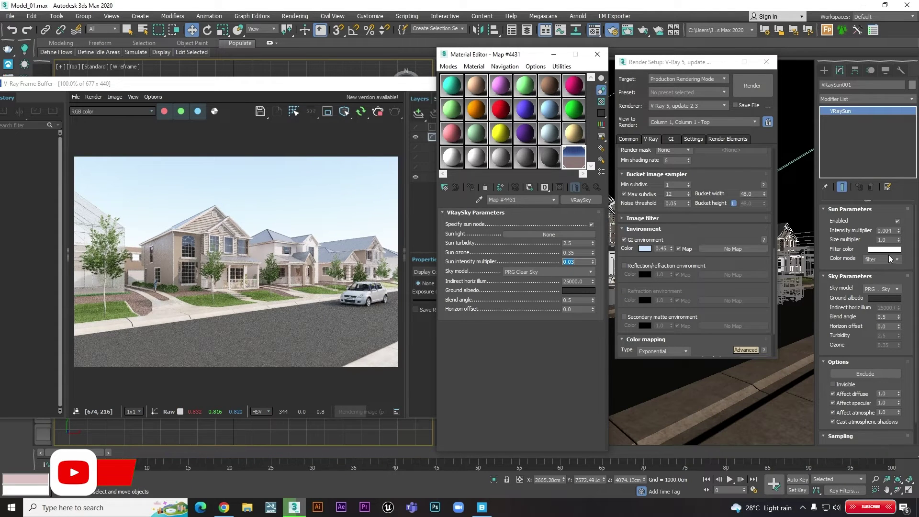
left_click(200, 288)
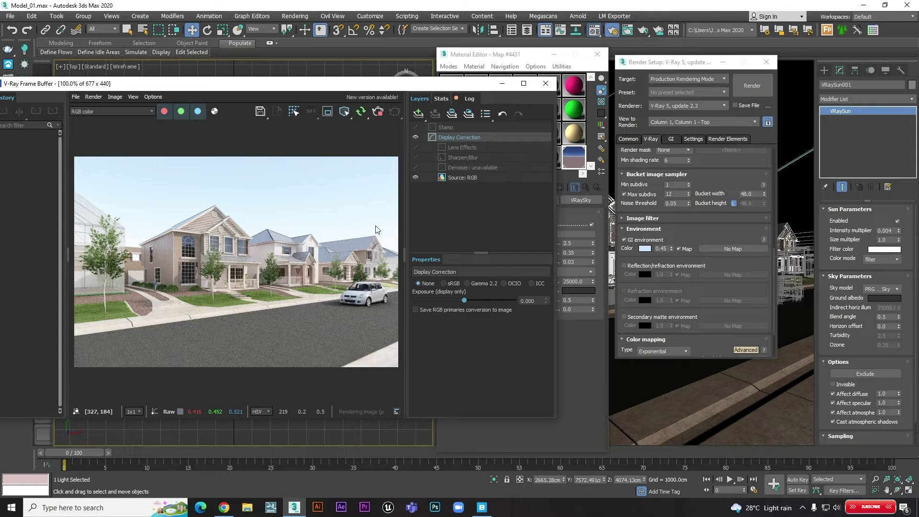
left_click(508, 58)
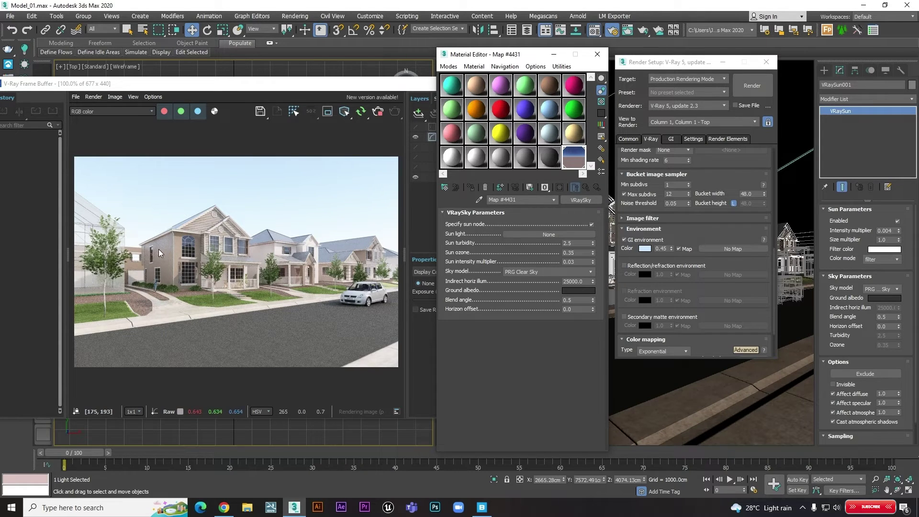
- Set the VRaySun filter colour to the light blue sampled from the render's sky
left_click(875, 249)
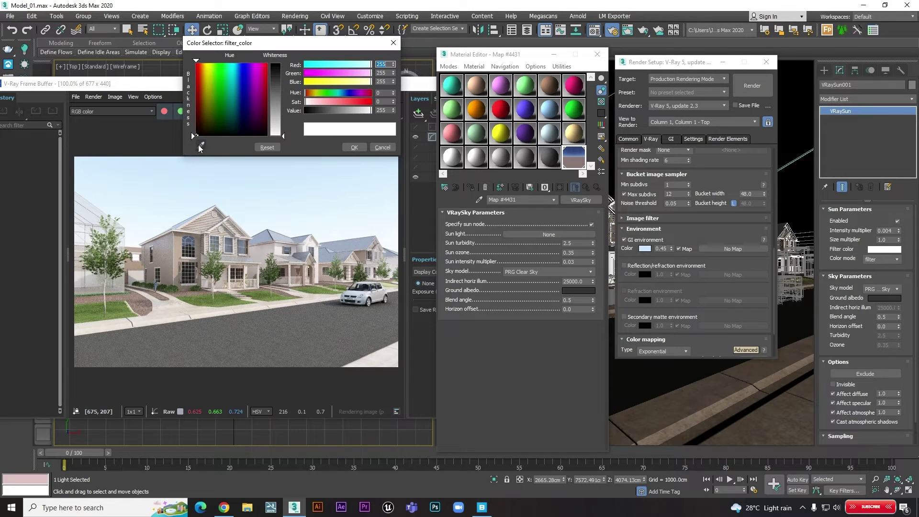
left_click(201, 145)
left_click(329, 168)
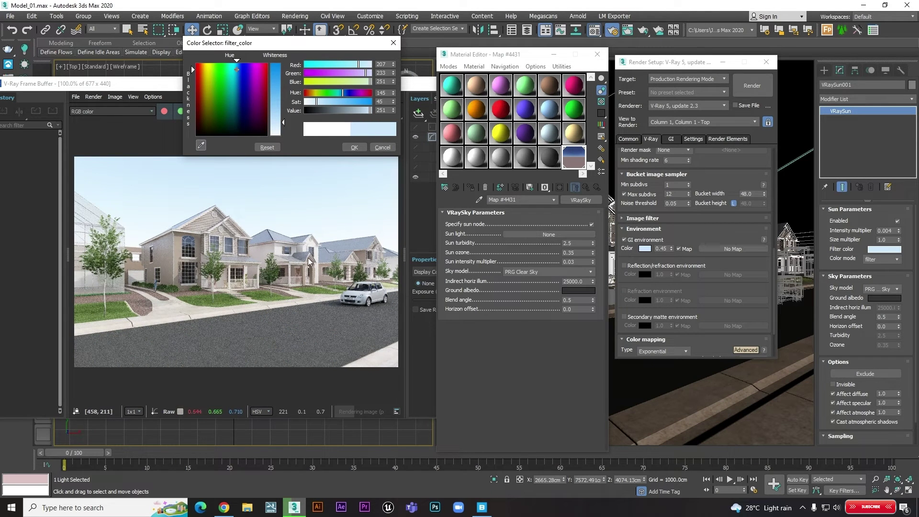
left_click(354, 148)
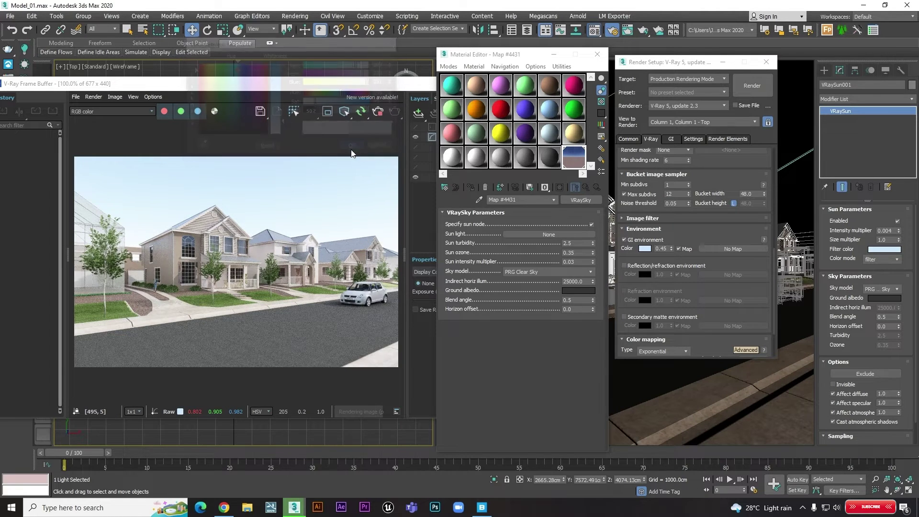
left_click(208, 262)
scroll(208, 261, "up", 1)
middle_click_drag(196, 259, 277, 266)
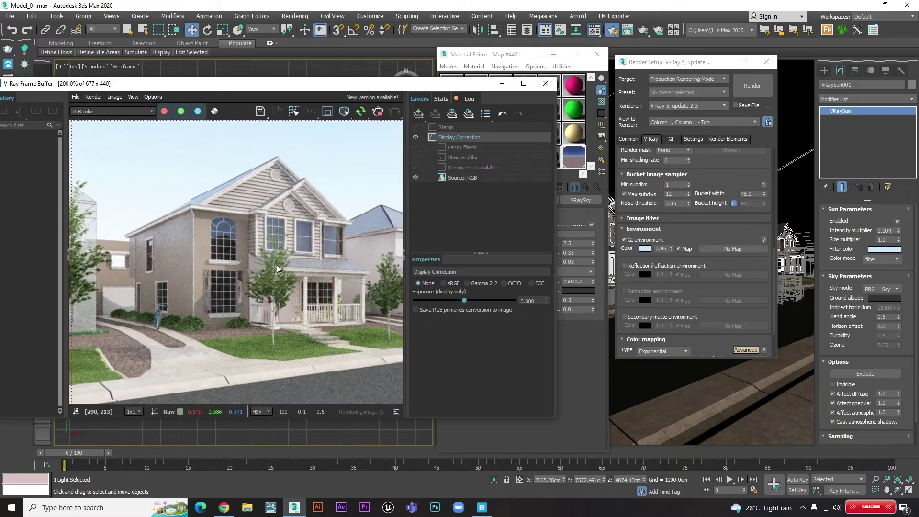
- Copy the pale blue filter colour, preview a white filter, then cancel to keep the blue
right_click(875, 251)
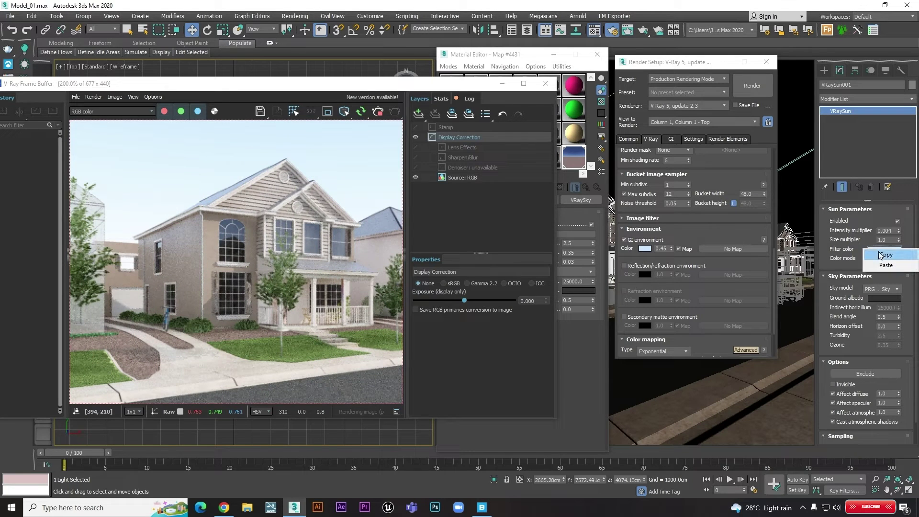
left_click(879, 253)
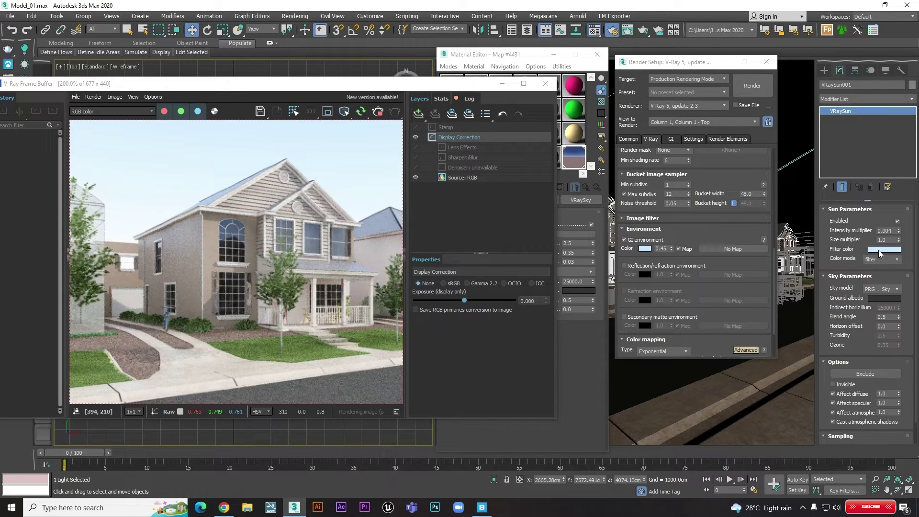
left_click(879, 249)
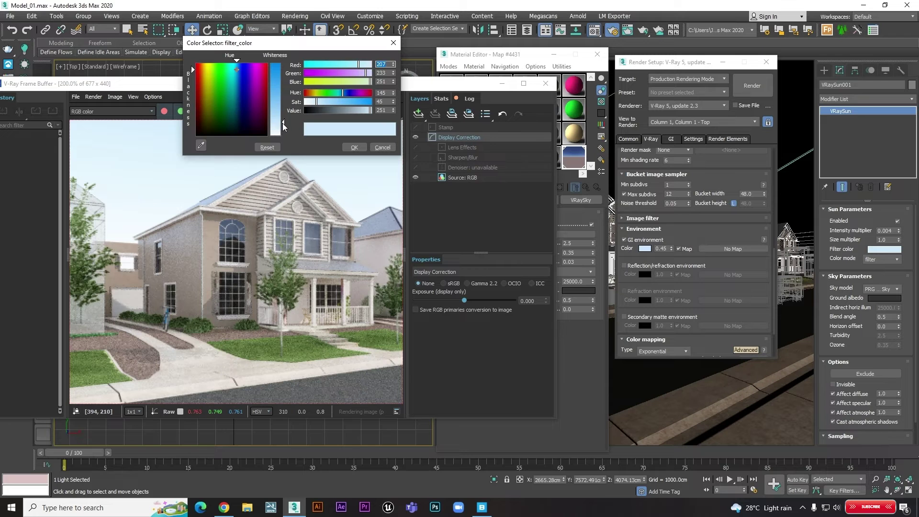
left_click_drag(283, 123, 284, 136)
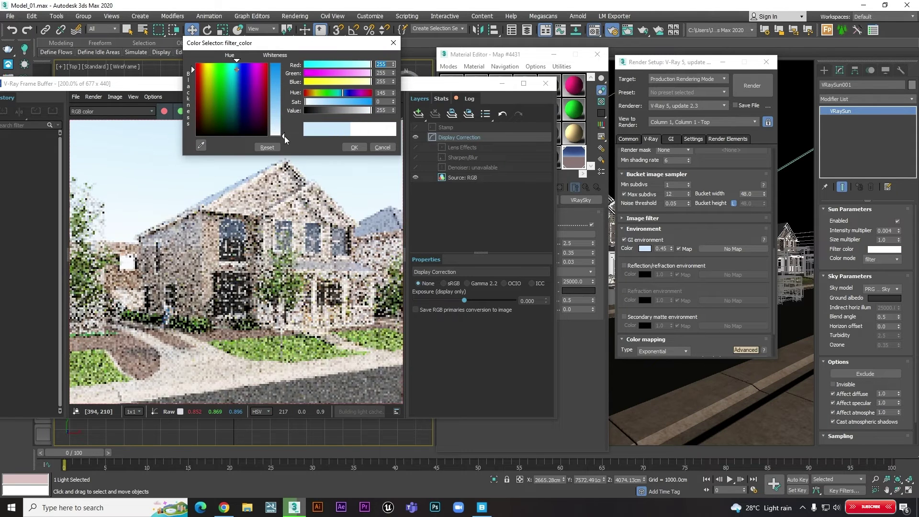
left_click(262, 227)
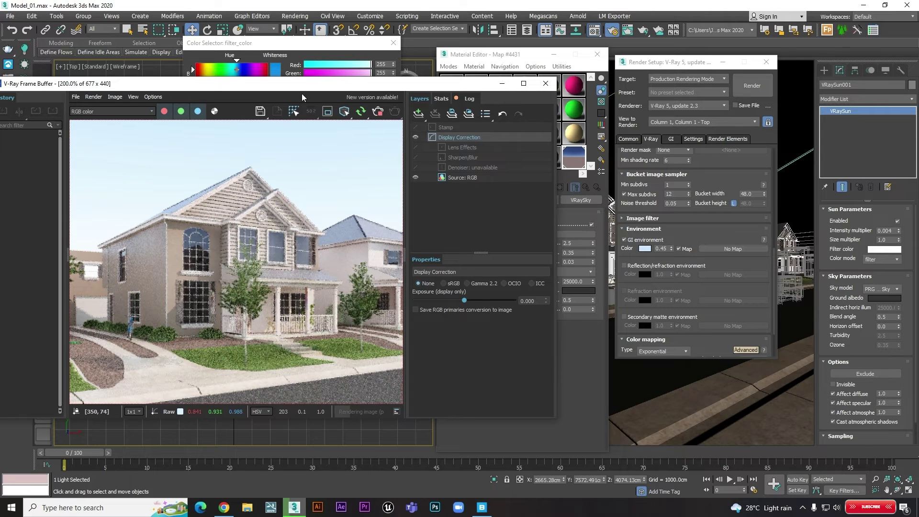
left_click(304, 46)
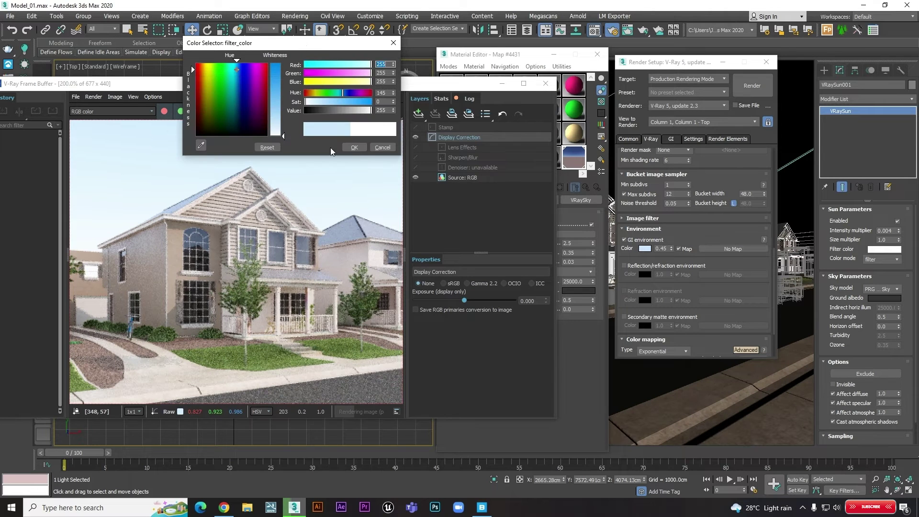
left_click(384, 147)
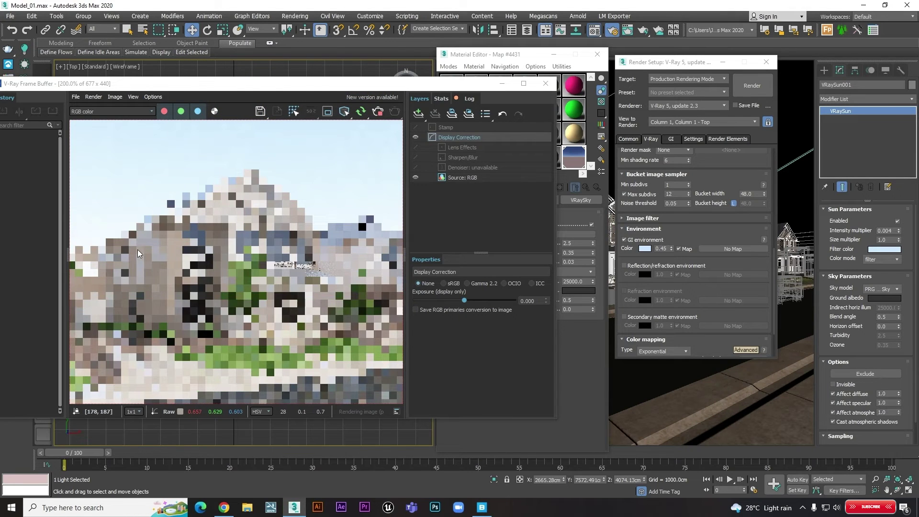
scroll(159, 253, "down", 1)
scroll(177, 248, "down", 1)
scroll(192, 243, "down", 1)
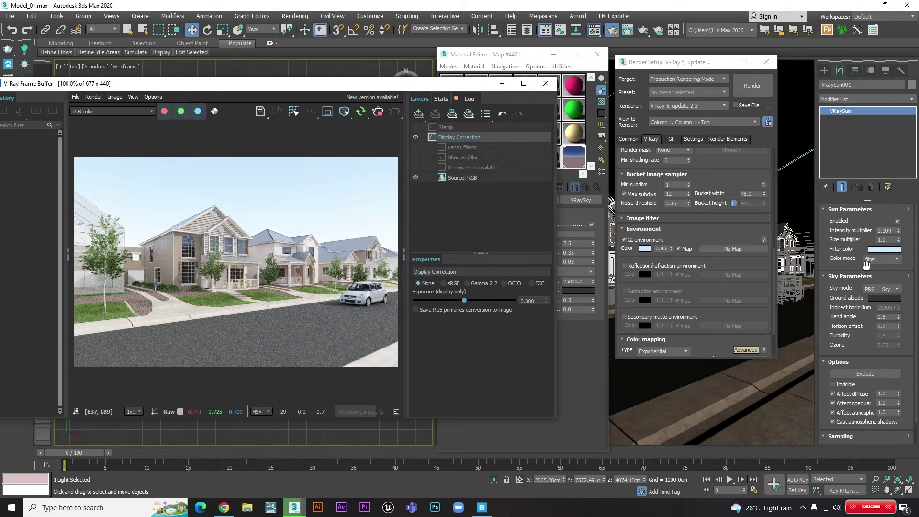
- Switch the sun's colour mode to override and reset its filter colour to white
left_click(883, 260)
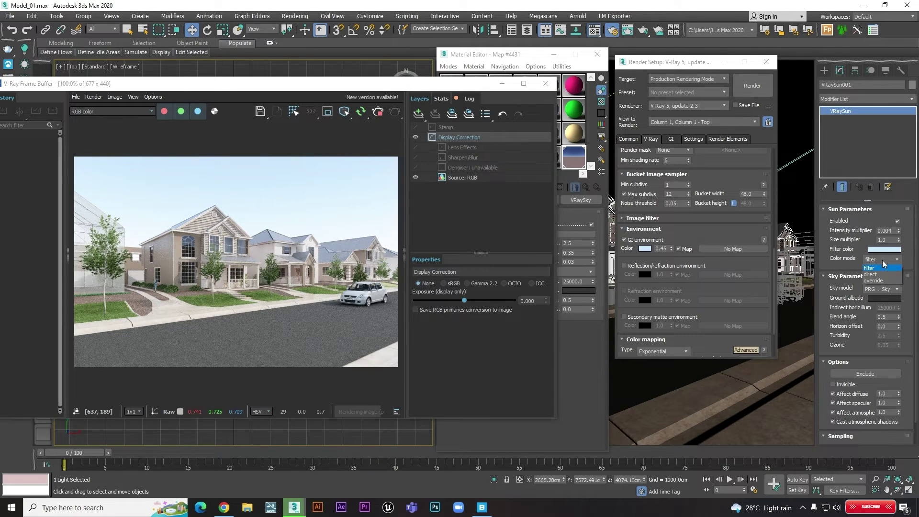
left_click(876, 283)
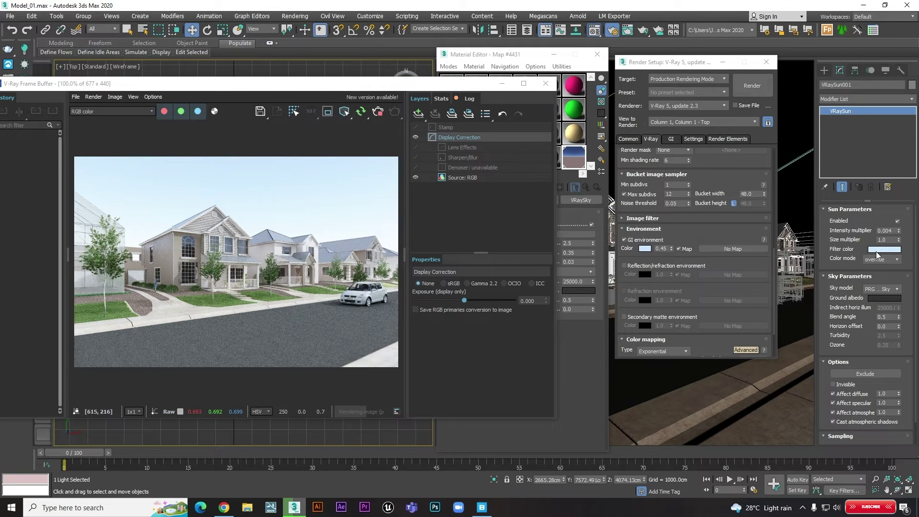
left_click(881, 250)
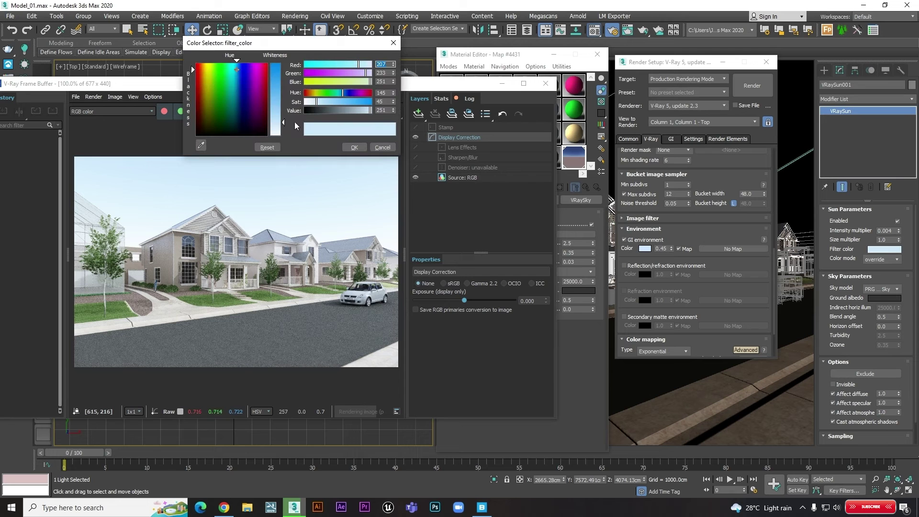
left_click(267, 147)
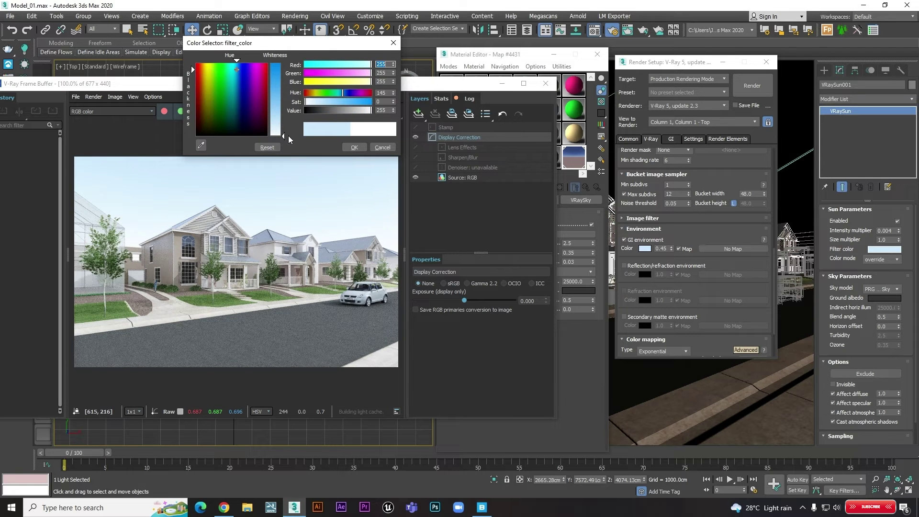
left_click(354, 147)
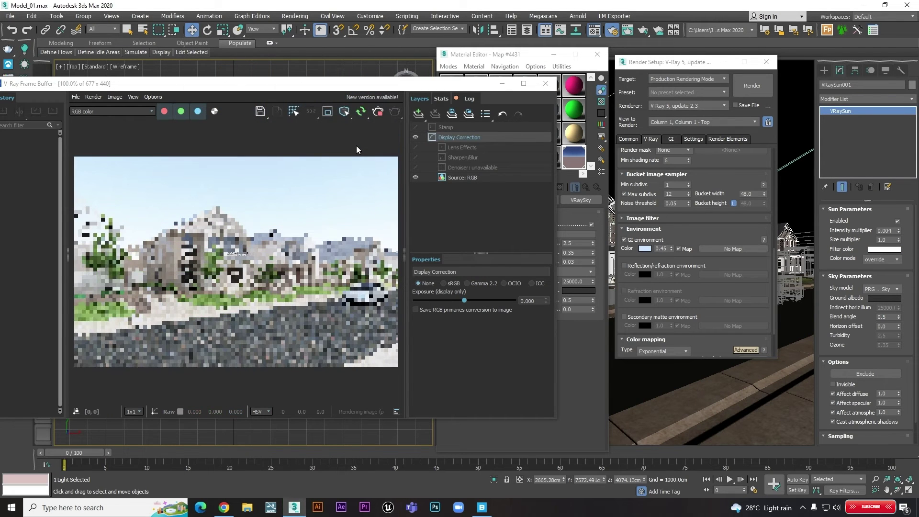
- Try the sun's direct colour mode, then return it to filter mode
left_click(883, 259)
left_click(872, 274)
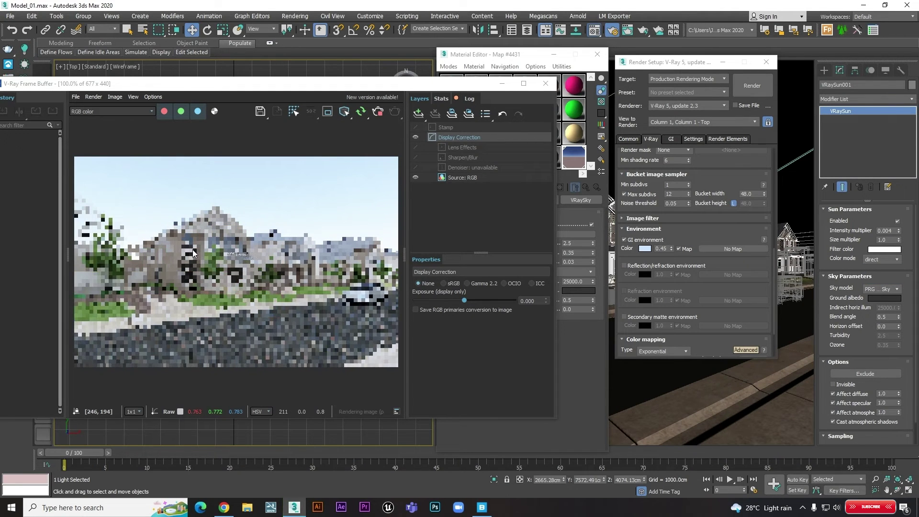
scroll(191, 251, "up", 1)
scroll(194, 253, "down", 1)
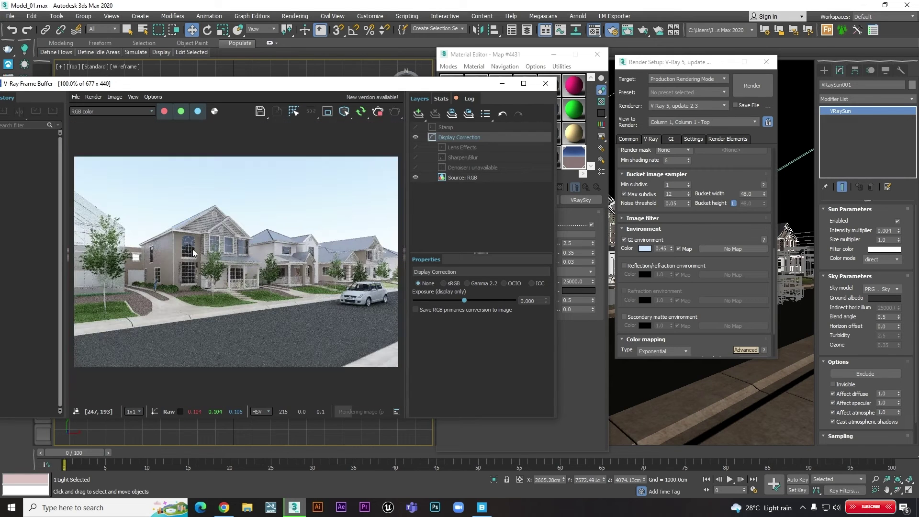
left_click(881, 260)
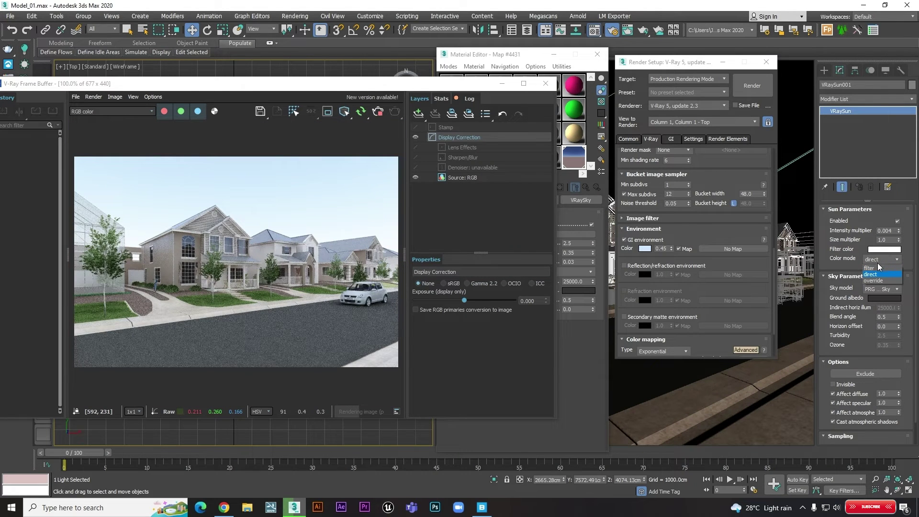
left_click(878, 267)
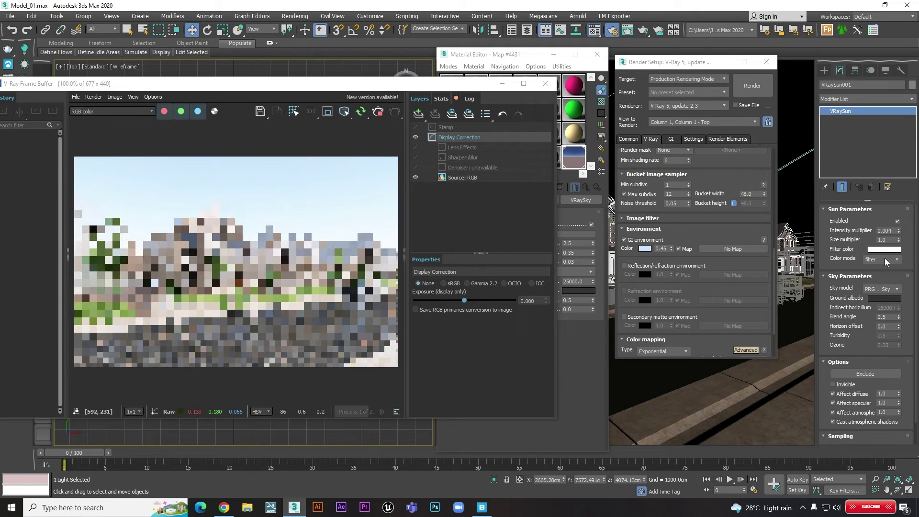
left_click_drag(364, 85, 441, 83)
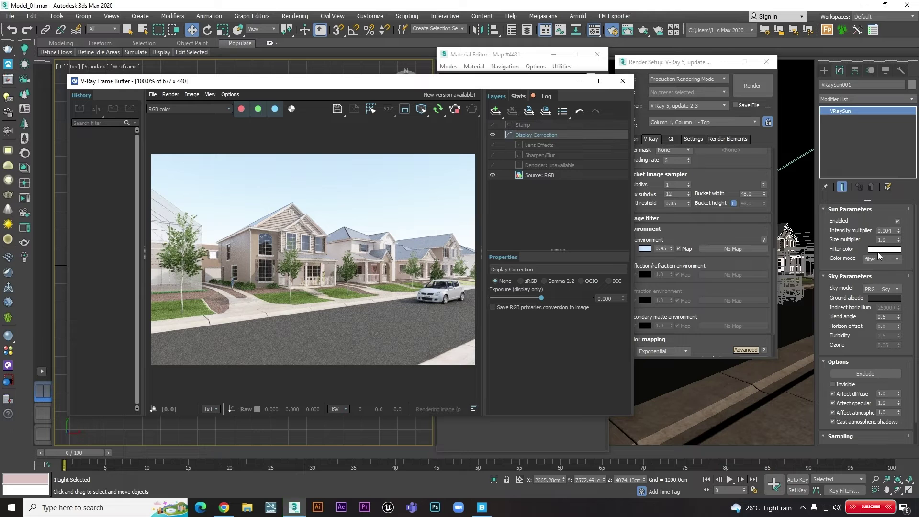
- Paste the pale blue back into the sun's filter colour and inspect the render
right_click(878, 252)
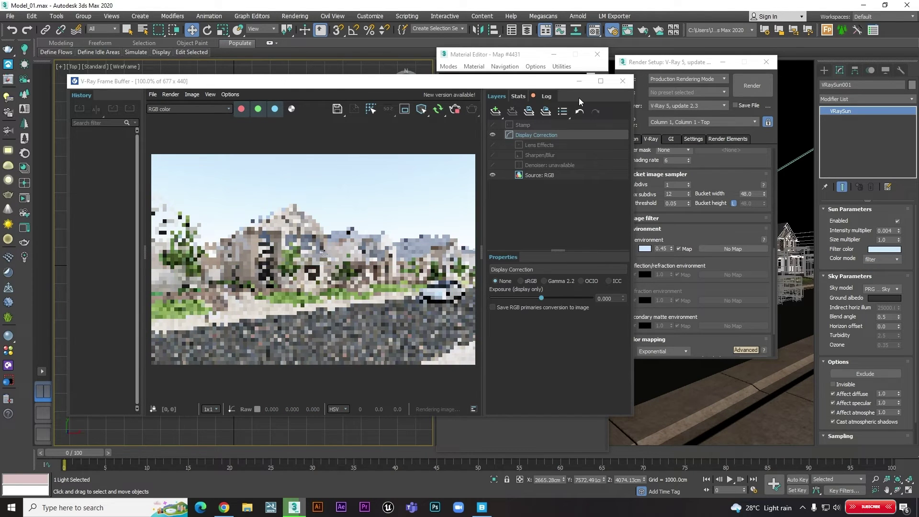
scroll(265, 254, "up", 1)
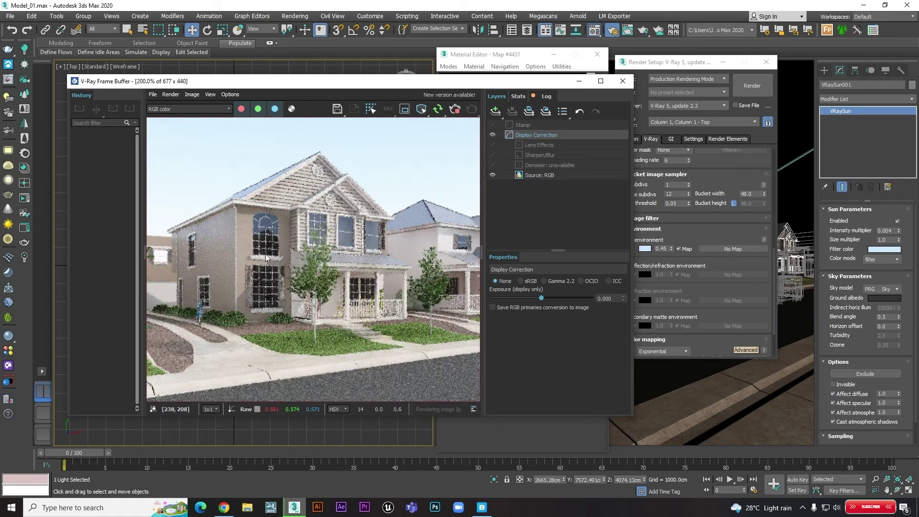
middle_click_drag(284, 246, 352, 216)
scroll(333, 234, "down", 1)
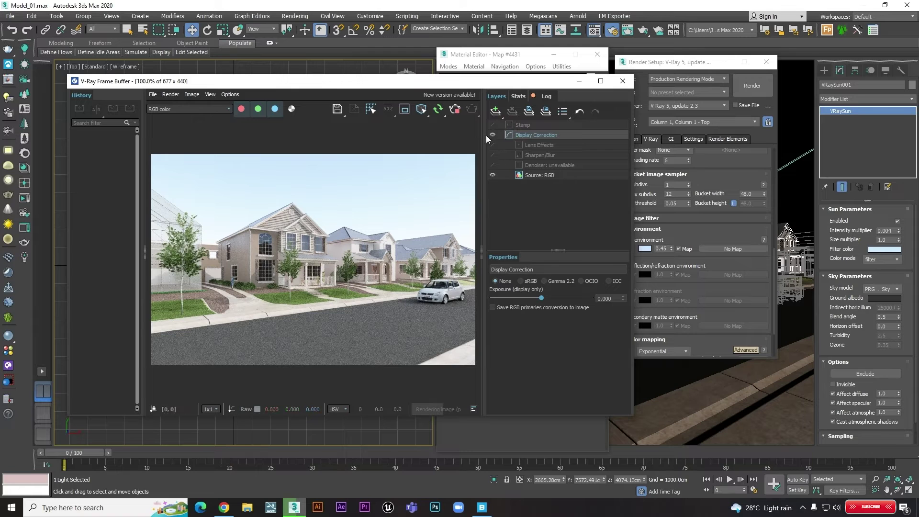
- Close the VFB, Material Editor and Render Setup, and lower Final Cam 01 in front view
left_click(622, 82)
left_click(598, 55)
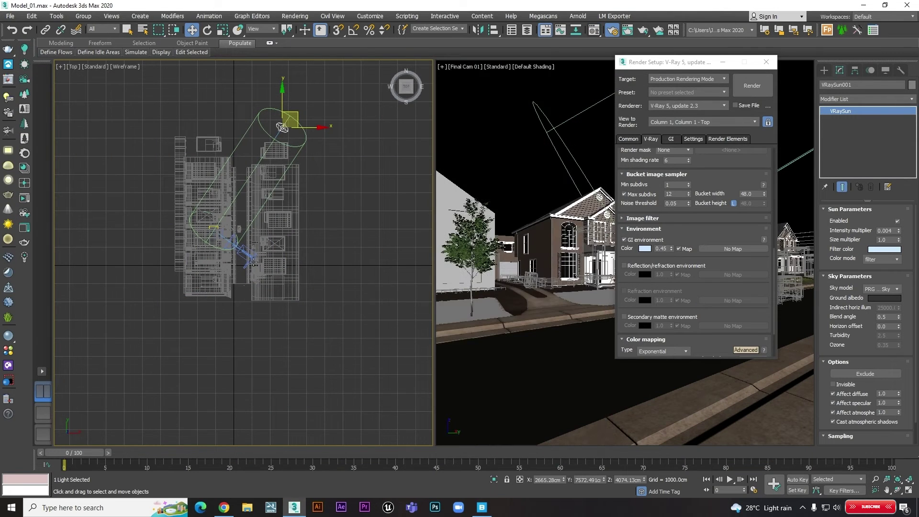
left_click(246, 256)
key("z")
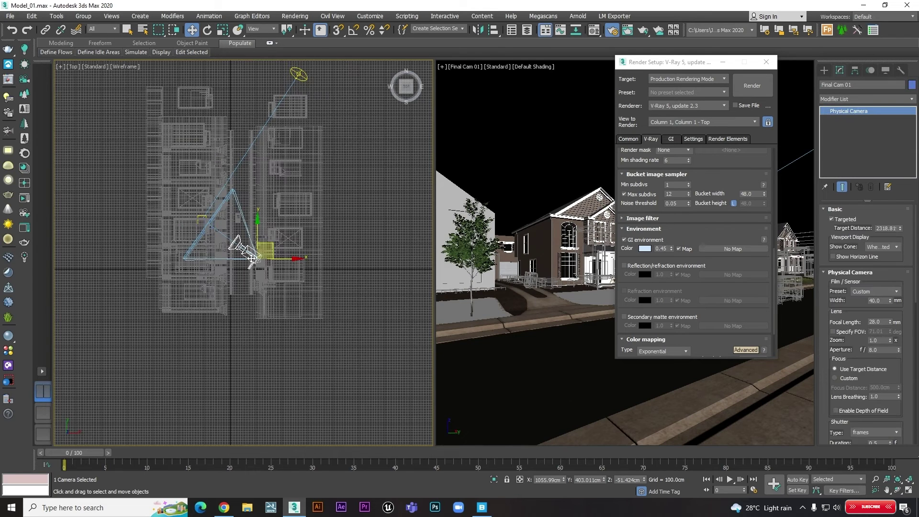
key("f")
scroll(303, 248, "up", 5)
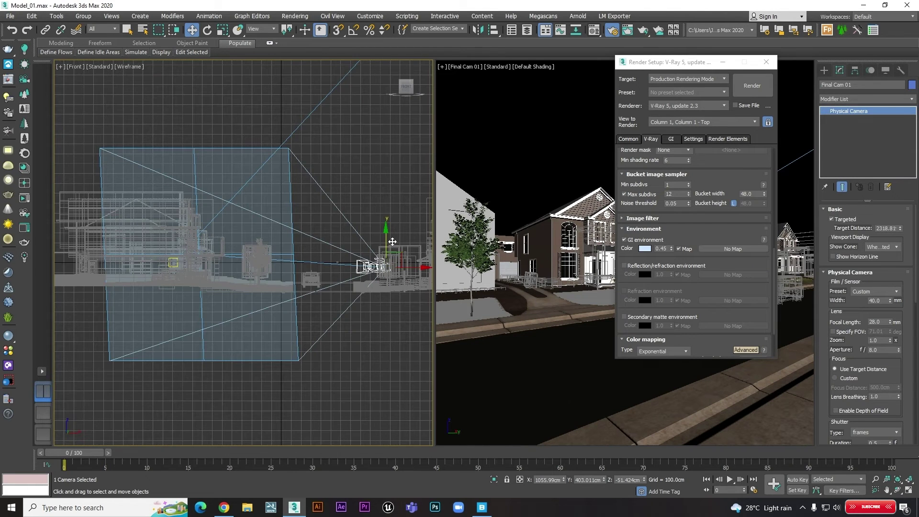
left_click_drag(392, 256, 390, 266)
left_click(766, 63)
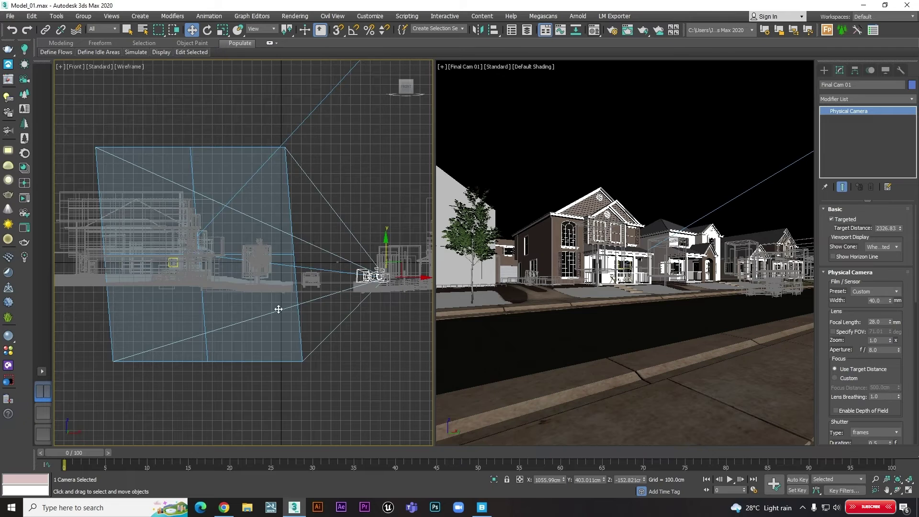
- Slide Final Cam 01 along the street in top view and raise its focal length to 32
left_click(198, 252)
right_click(215, 249)
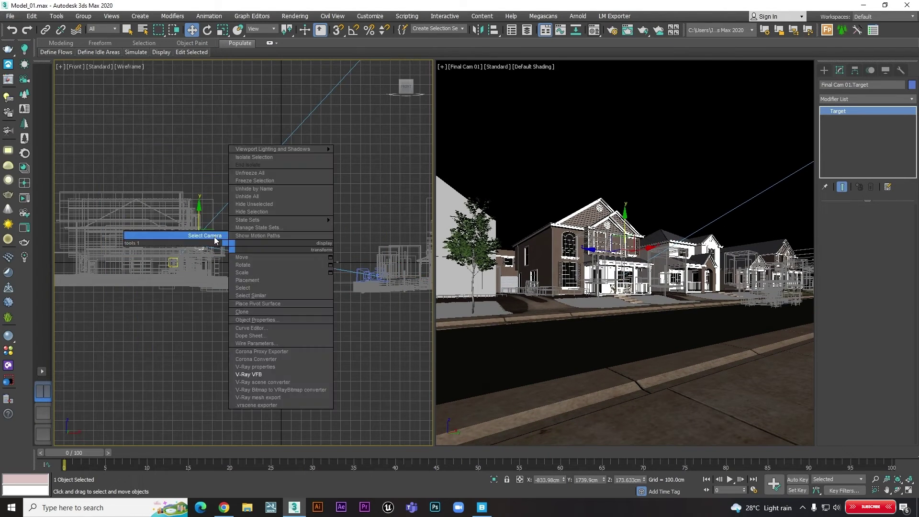
left_click(201, 236)
scroll(389, 254, "up", 6)
left_click_drag(389, 254, 388, 251)
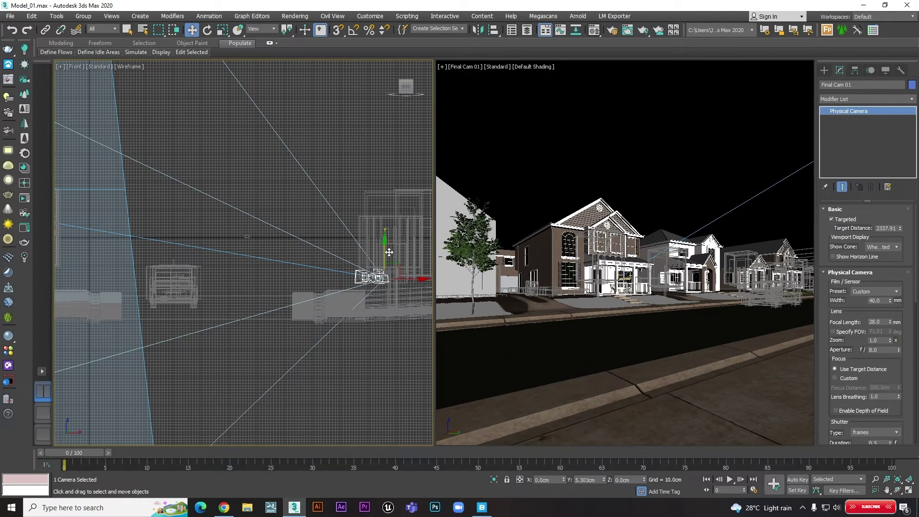
left_click_drag(890, 323, 890, 319)
key("ctrl+z")
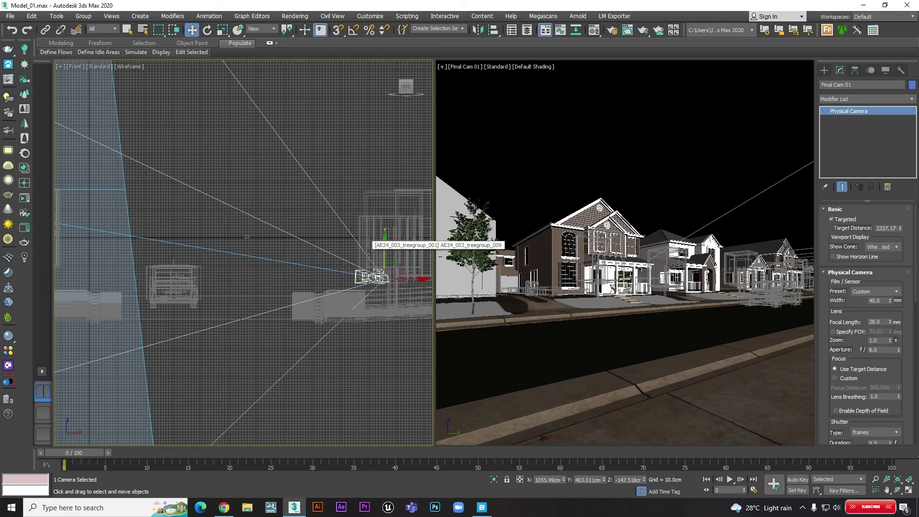
key("t")
left_click_drag(421, 393, 413, 386)
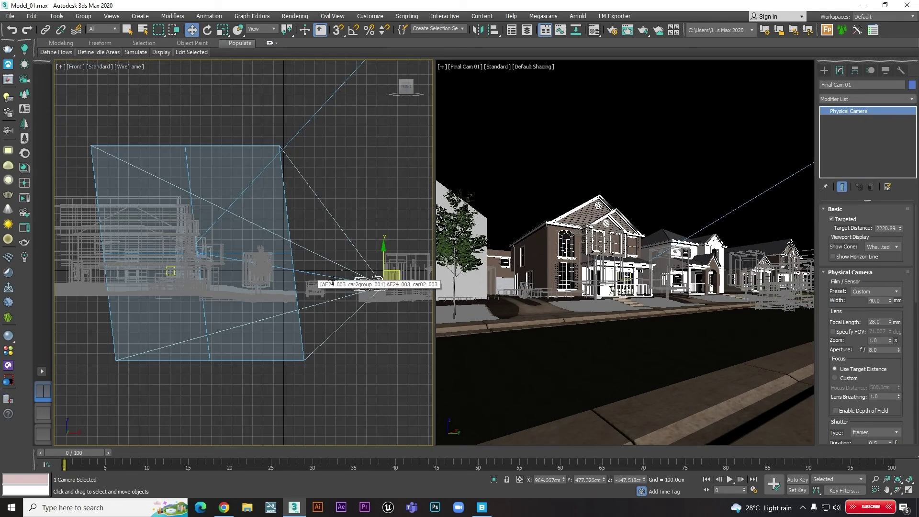
middle_click_drag(413, 386, 255, 238)
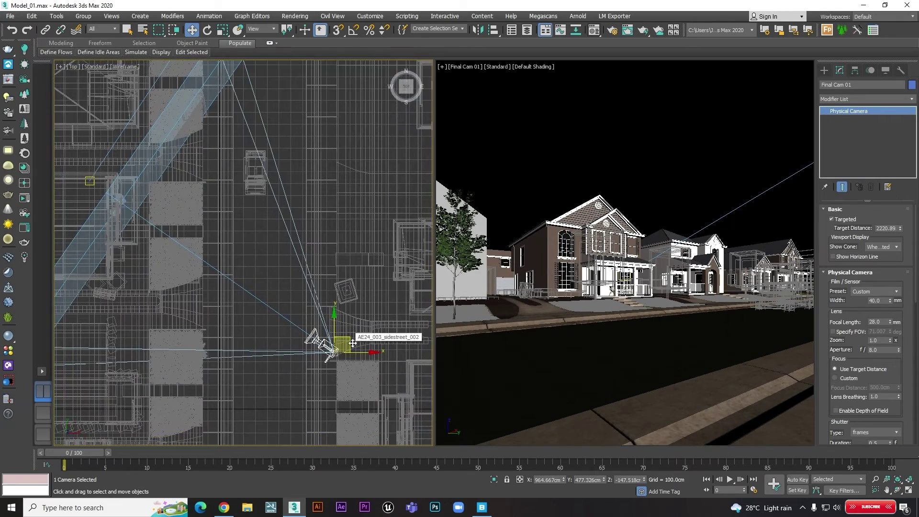
left_click_drag(335, 348, 352, 344)
left_click_drag(889, 322, 890, 322)
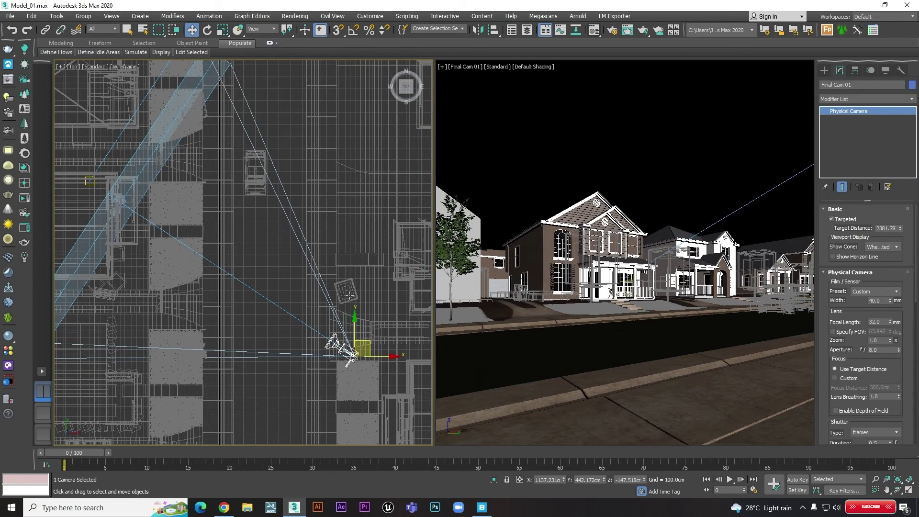
- Raise the camera in front view and tilt its aim by moving the target up
key("f")
mouse_move(399, 268)
left_mouse_down()
mouse_move(398, 259)
mouse_move(390, 270)
left_mouse_up()
scroll(362, 289, "up", 4)
scroll(295, 278, "down", 4)
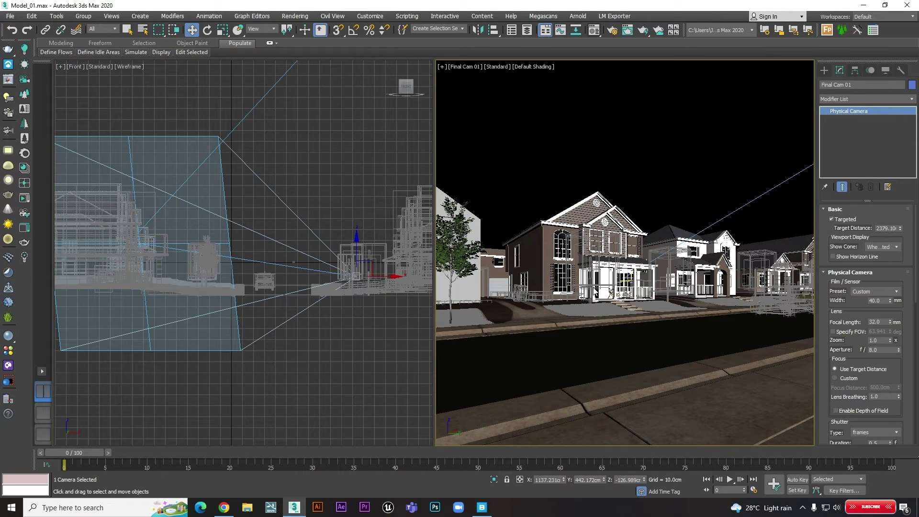
right_click(589, 278)
left_click(565, 274)
left_click_drag(623, 251, 621, 237)
right_click(621, 235)
left_click(597, 231)
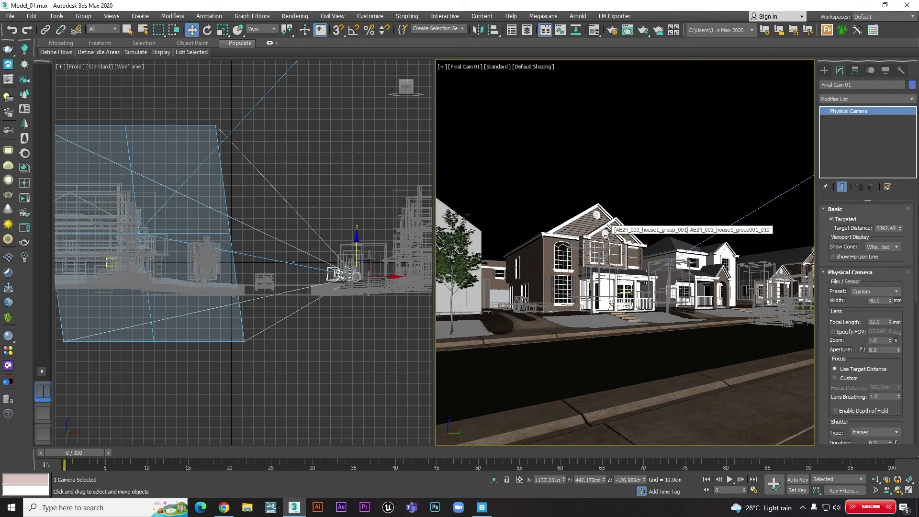
- Maximise the viewport and switch it to the Final Cam 01 camera view
key("p")
key("alt+w")
key("z")
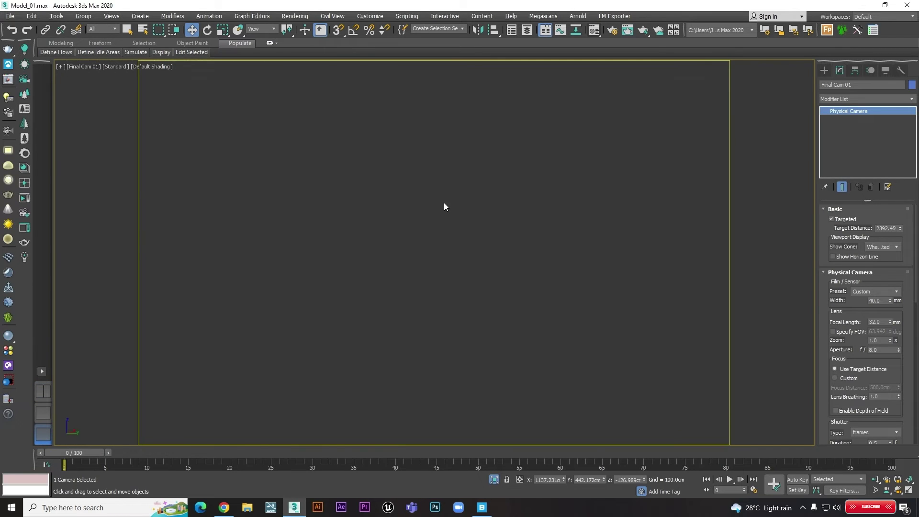
key("t")
scroll(518, 292, "down", 5)
left_click(516, 285)
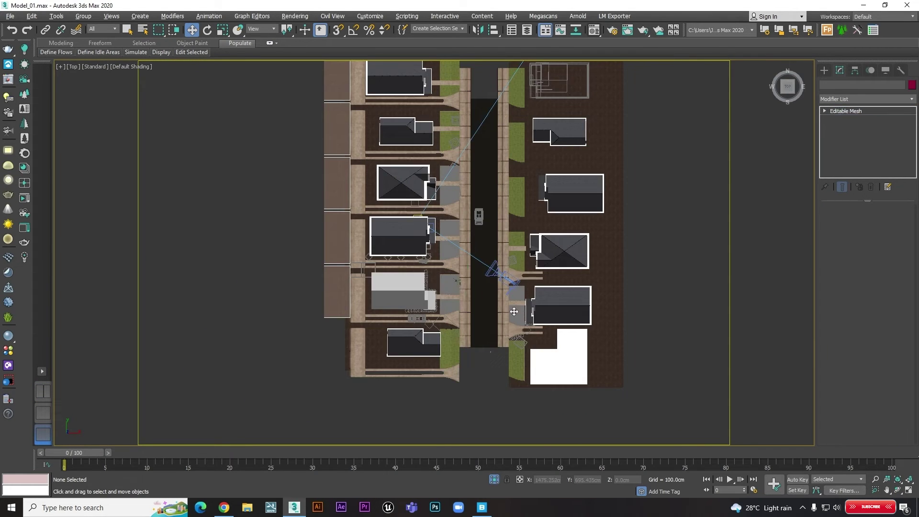
scroll(515, 285, "up", 2)
scroll(512, 285, "up", 2)
key("c")
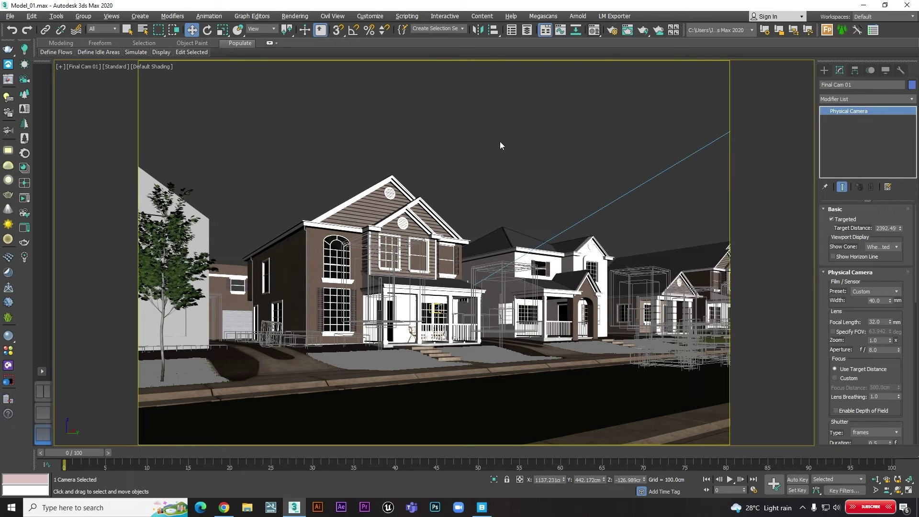
right_click(500, 141)
- Render the reframed camera view in the V-Ray VFB, zoom in to inspect it, and move it left
left_click(533, 266)
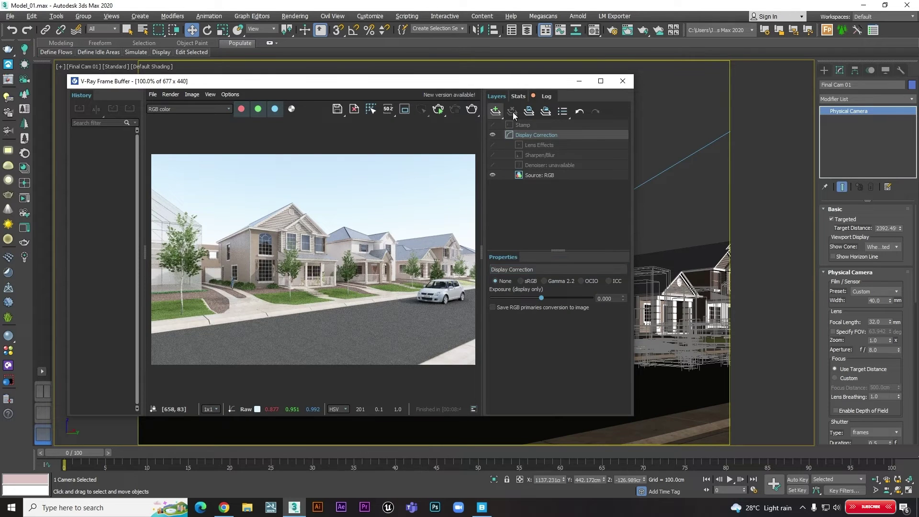
scroll(499, 246, "up", 2)
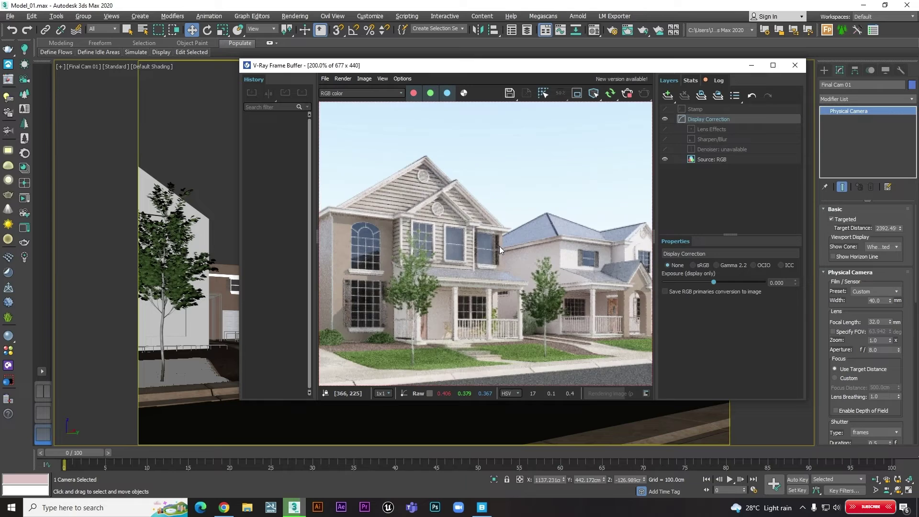
scroll(499, 246, "down", 2)
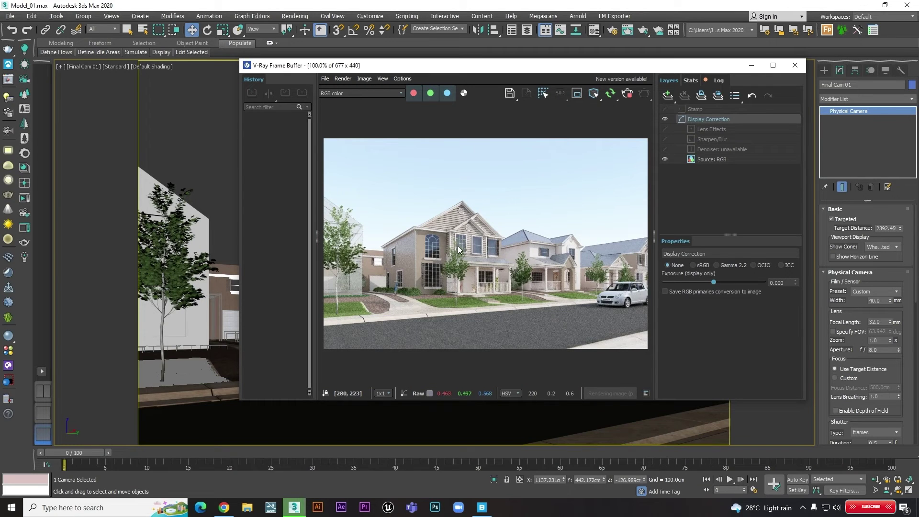
scroll(459, 246, "up", 1)
scroll(458, 244, "down", 1)
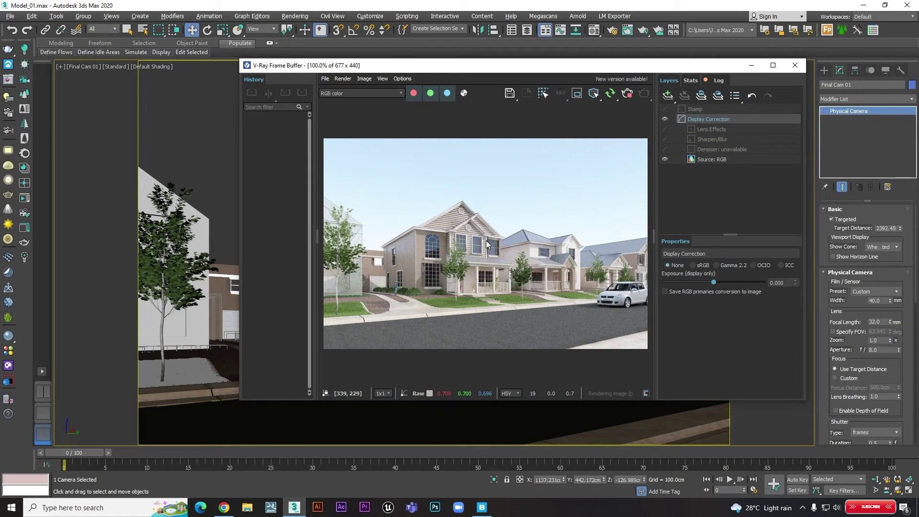
left_click_drag(658, 65, 503, 74)
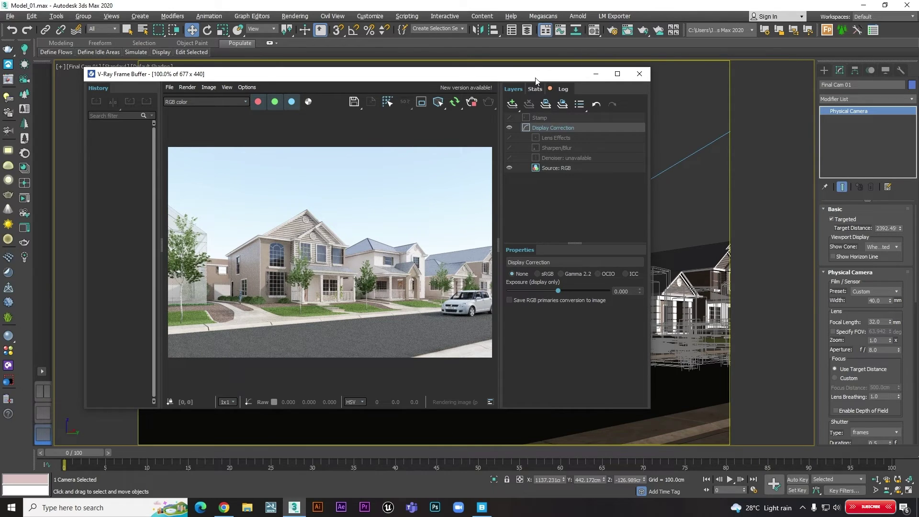
left_click(610, 33)
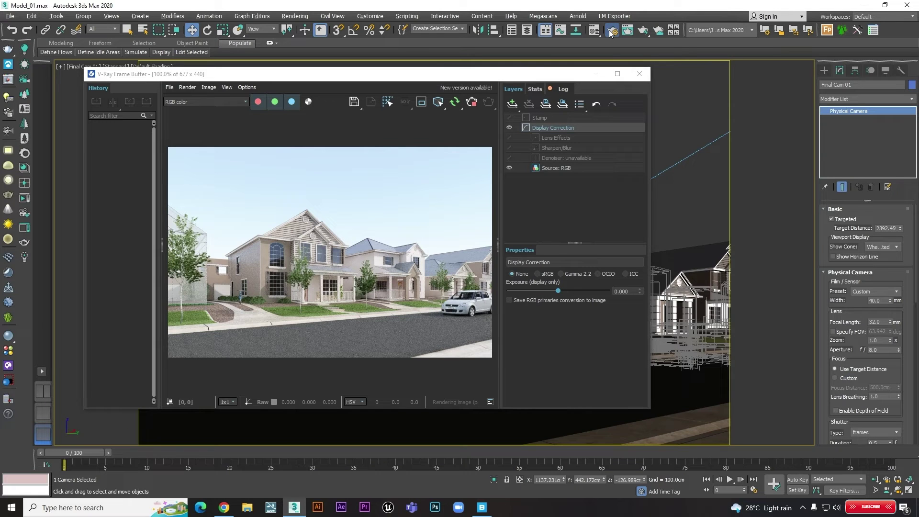
- Set the output width to 3000, giving a 3000 × 1950 render size
left_click(461, 101)
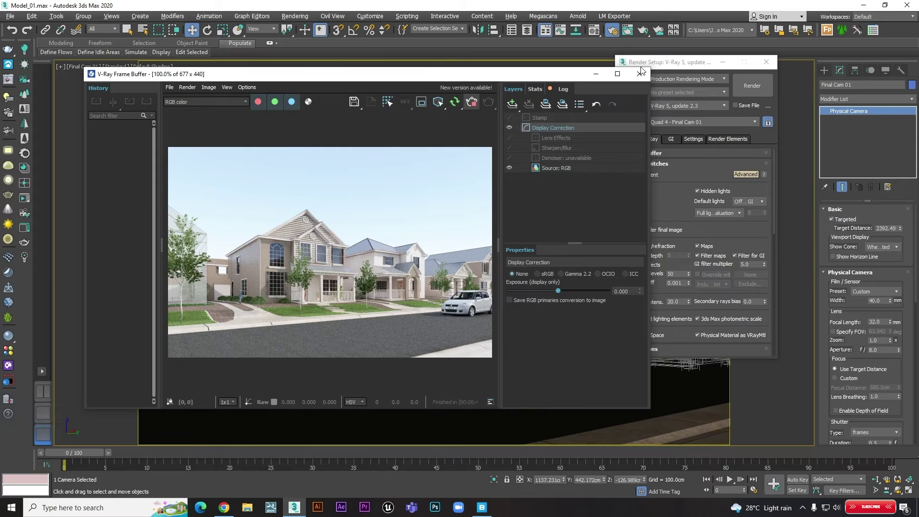
left_click(672, 64)
left_click(629, 139)
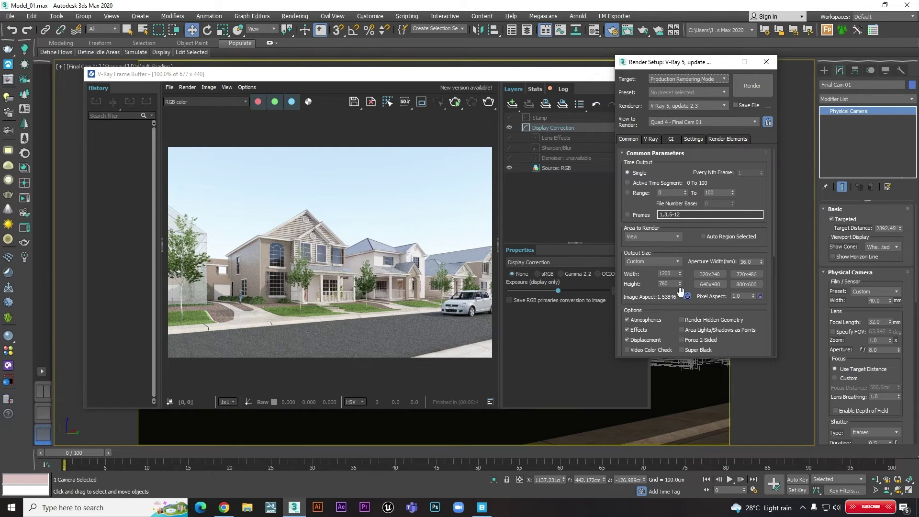
double_click(670, 273)
type("3000")
key("Return")
- Set the bucket sampler's noise threshold to 0.001 on the V-Ray tab
left_click(650, 139)
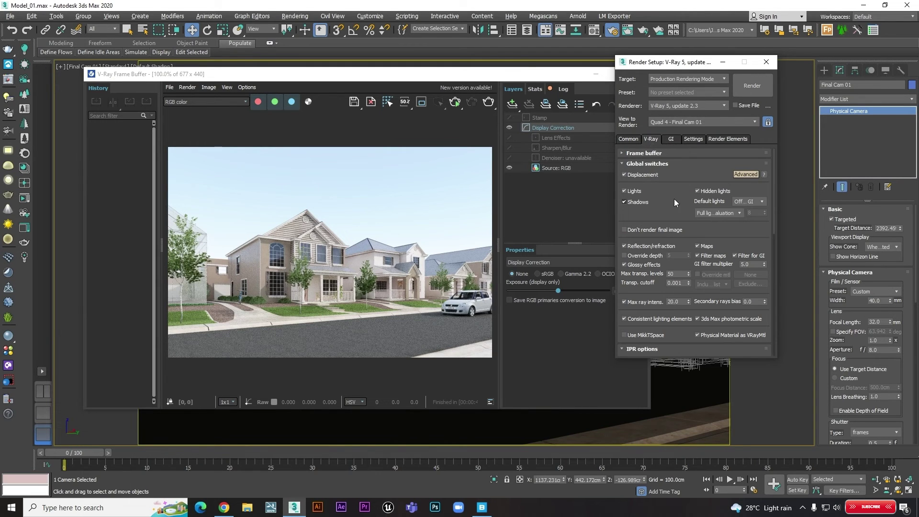
left_click_drag(671, 222, 677, 78)
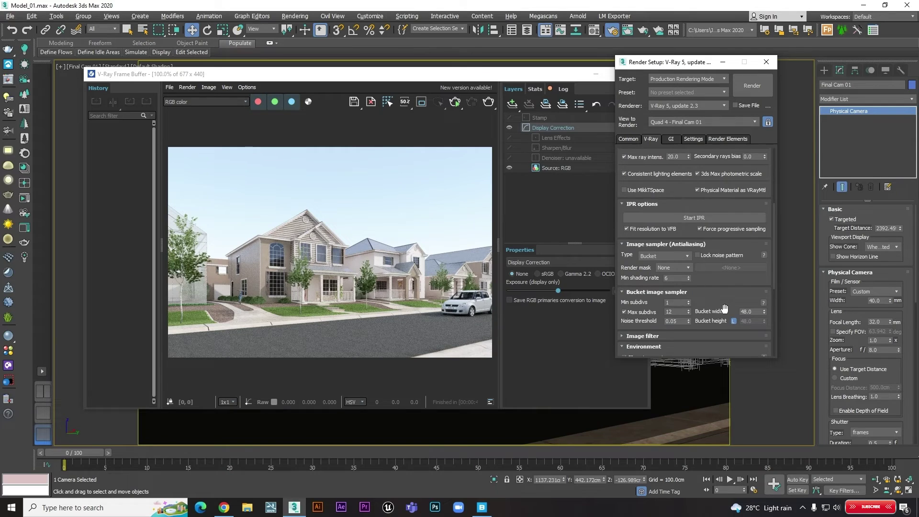
scroll(724, 307, "down", 2)
scroll(724, 308, "down", 1)
type("24")
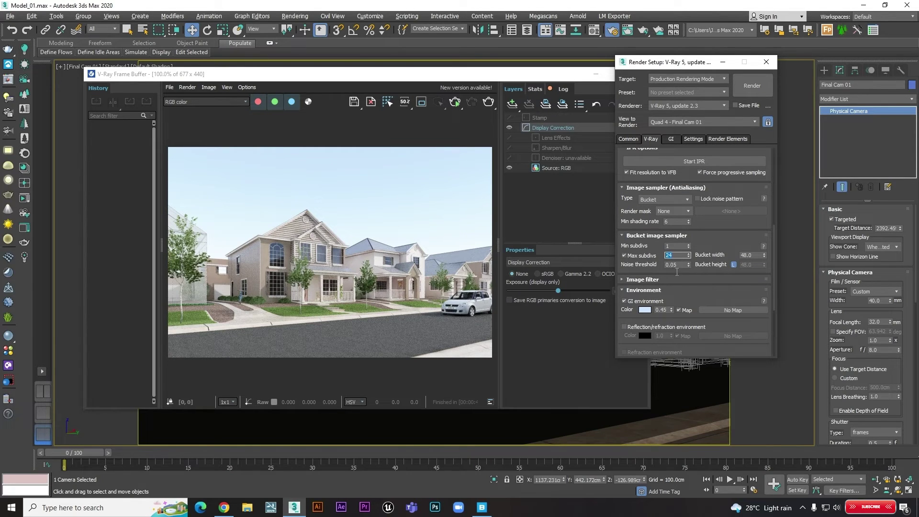
left_click(684, 268)
type(".001")
key("Return")
- Re-enter the noise threshold, trying 0.01 before settling back on 0.001
type("0.")
key("BackSpace")
key("BackSpace")
key("Return")
type(".")
key("Return")
type(".")
type(".")
type("1")
key("Return")
left_click_drag(685, 287, 685, 182)
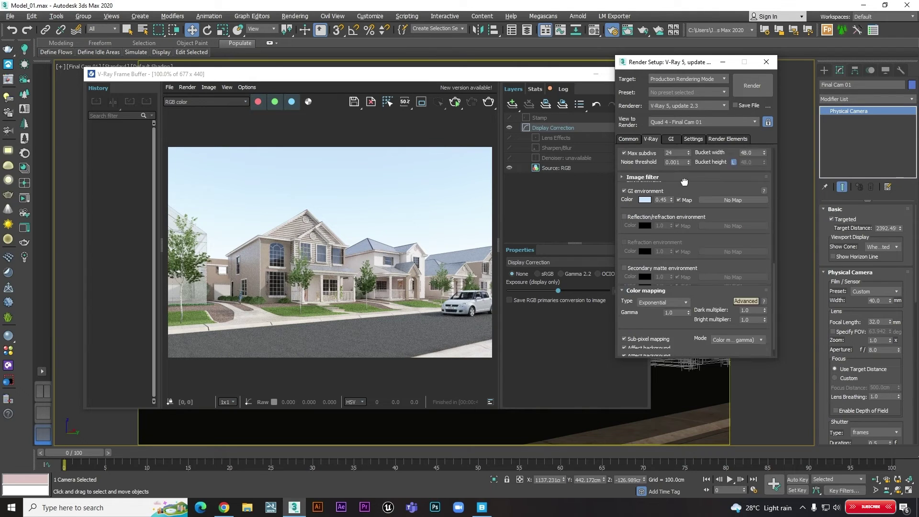
- Set the GI irradiance map to the Low preset with 70 subdivs and 30 interpolation samples
left_click(671, 138)
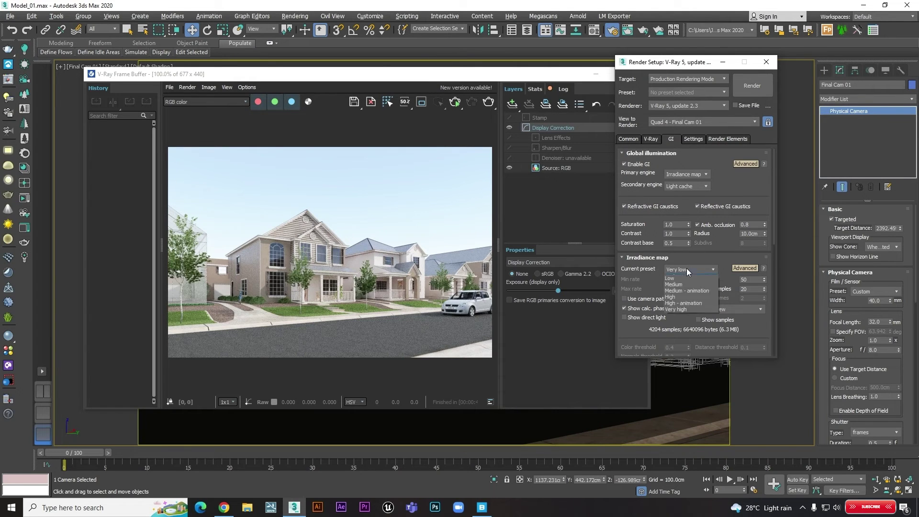
left_click(685, 272)
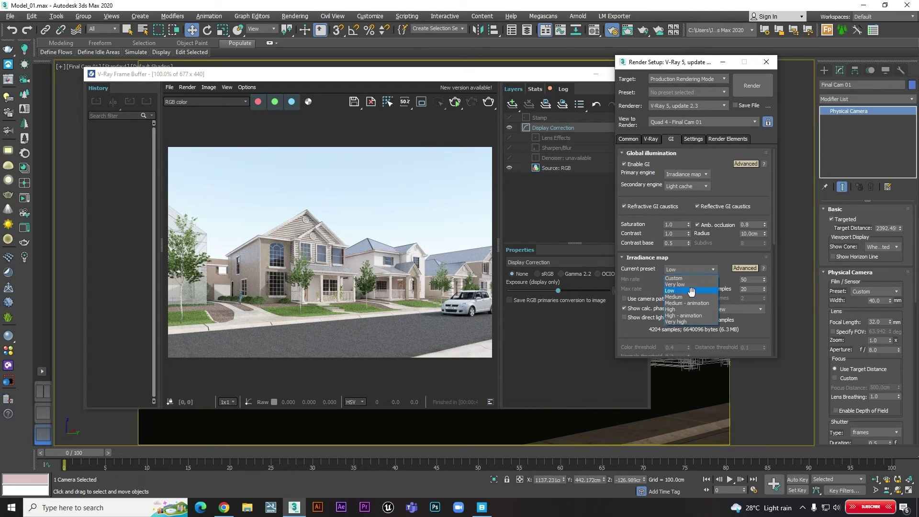
left_click(690, 291)
double_click(750, 281)
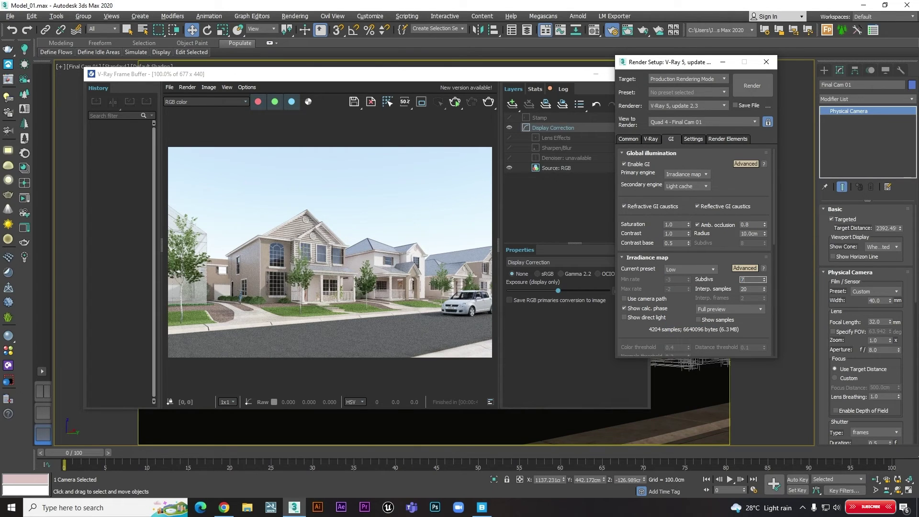
double_click(757, 290)
- Set the light cache subdivs to 1500
scroll(727, 245, "down", 3)
scroll(694, 278, "down", 3)
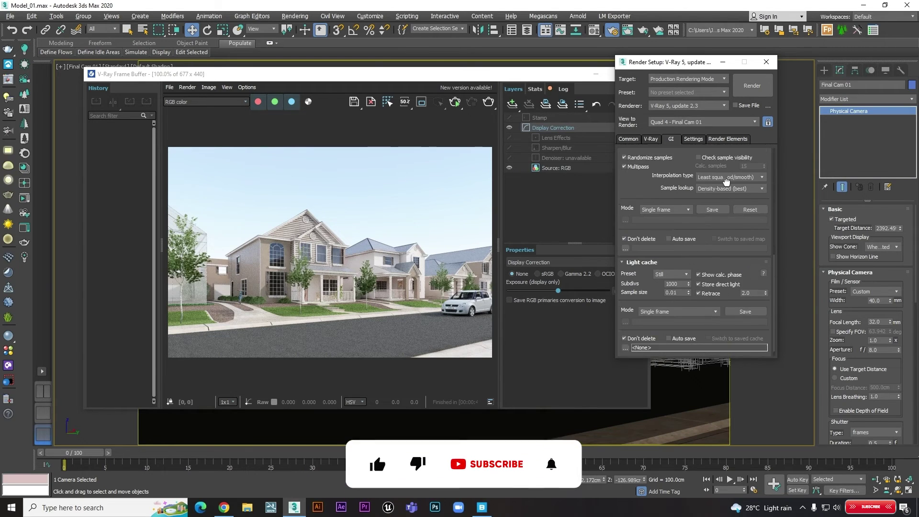
scroll(679, 297, "down", 2)
double_click(675, 272)
type("1500")
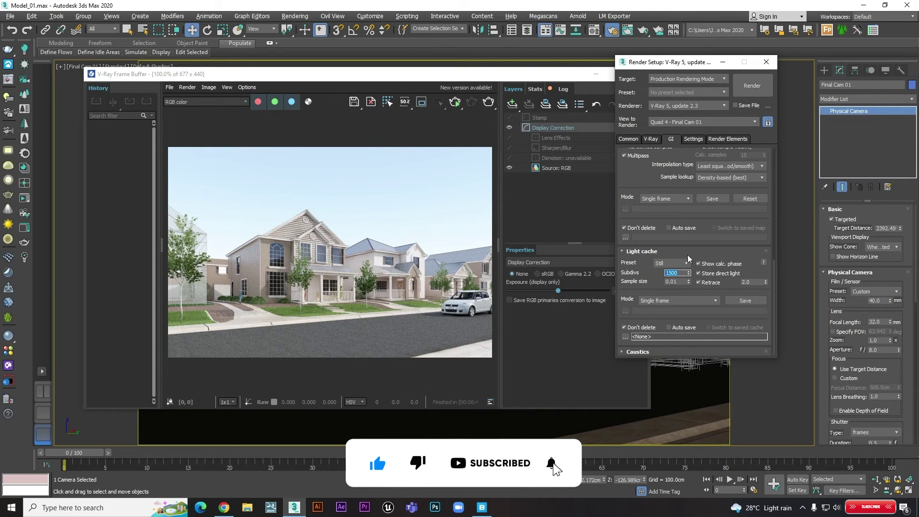
left_click(695, 139)
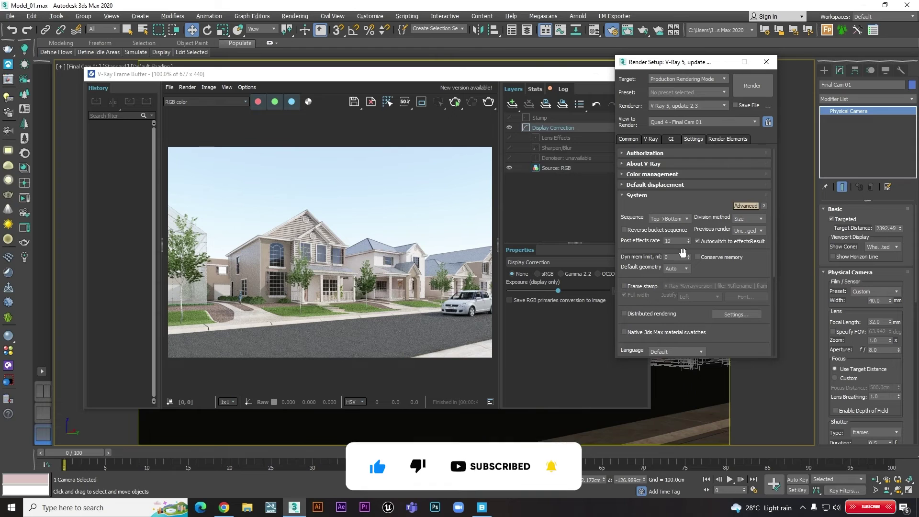
- Add VRayReflection, VRayRenderID and VRayWireColor render elements, then return to Common settings
left_click(728, 139)
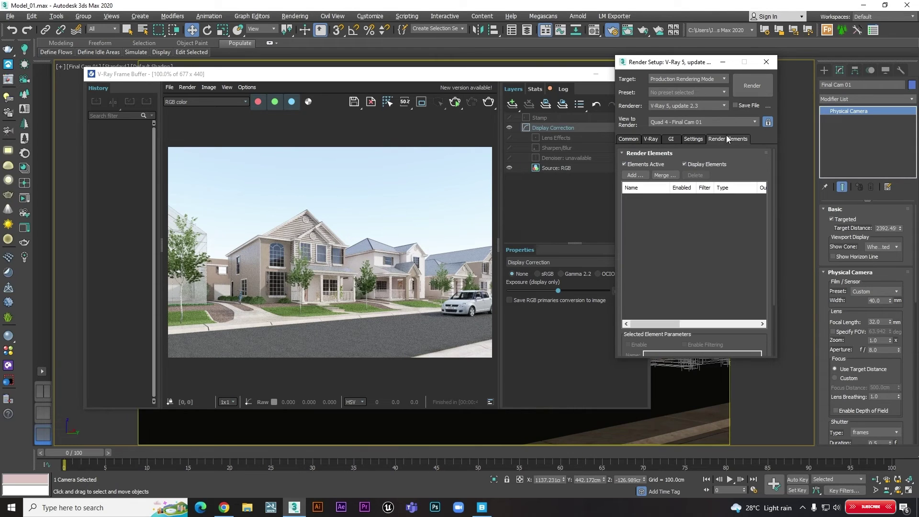
left_click(632, 176)
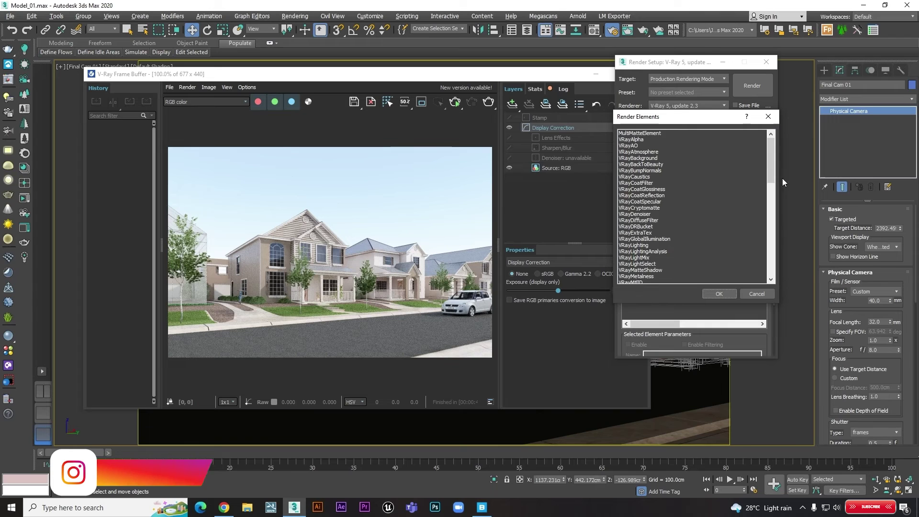
left_click_drag(768, 163, 771, 266)
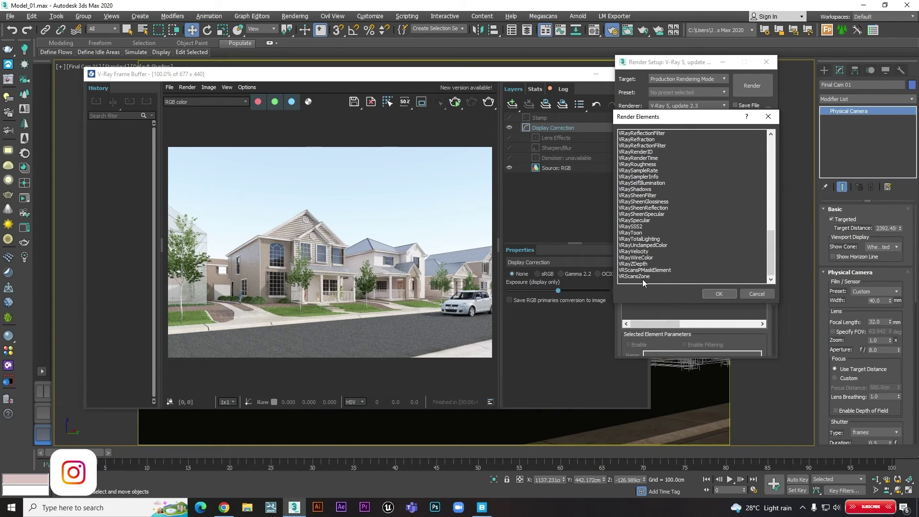
left_click(642, 259)
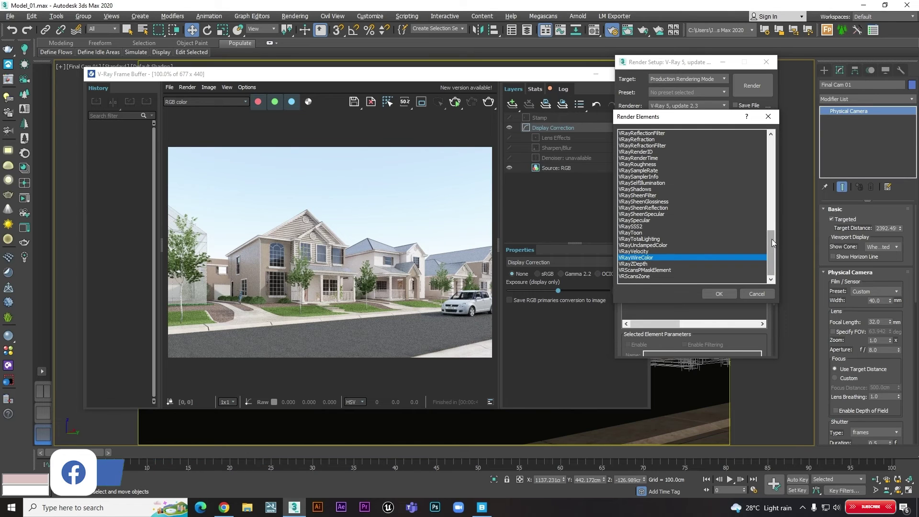
left_click_drag(772, 239, 772, 237)
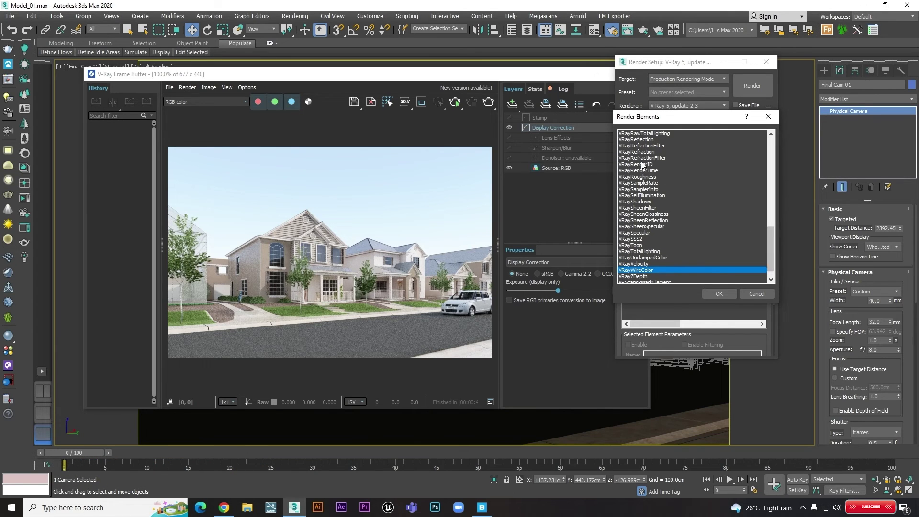
left_click(642, 166, "ctrl")
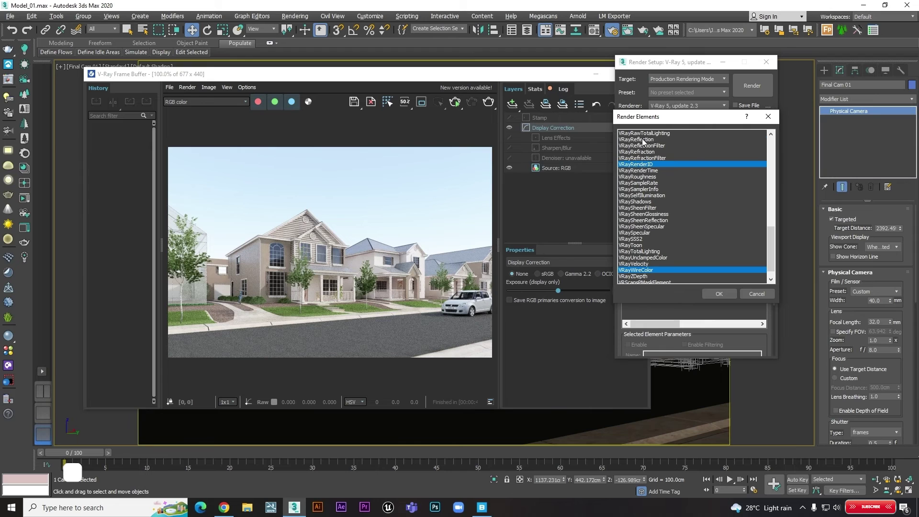
left_click(720, 294)
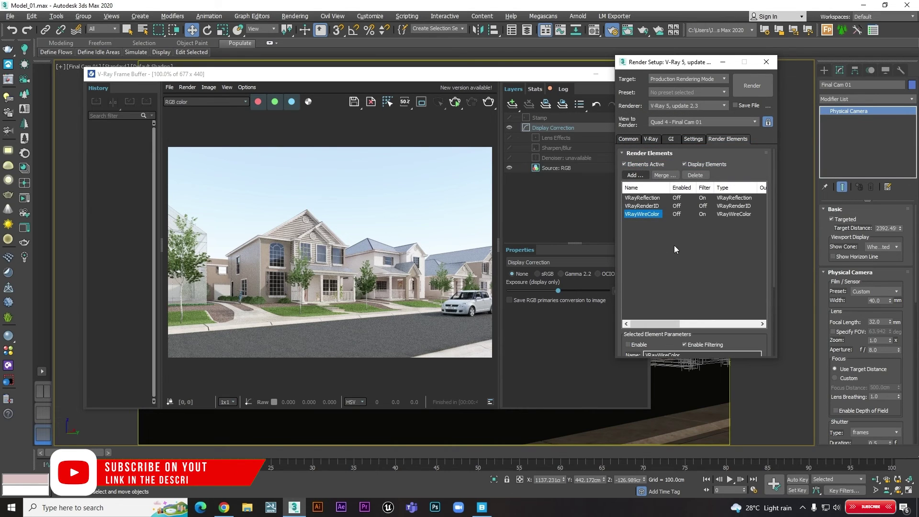
left_click(637, 206)
left_click(685, 344)
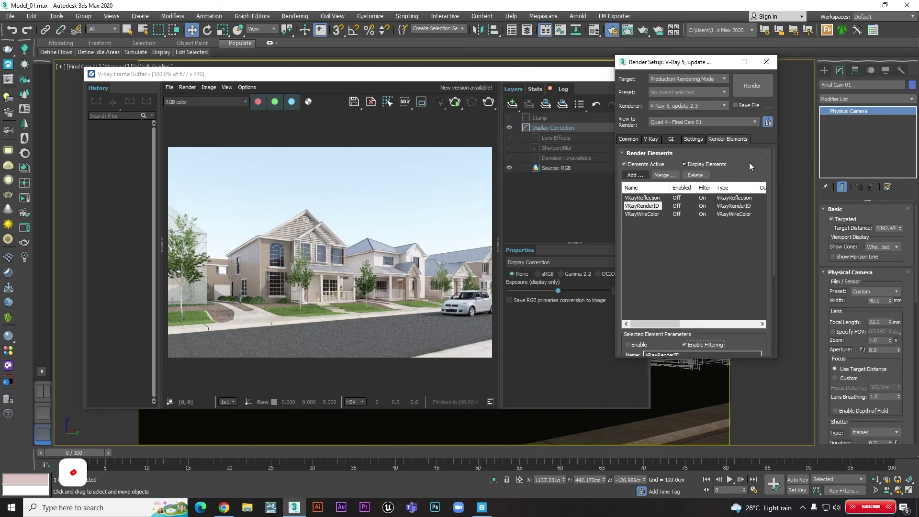
left_click(633, 139)
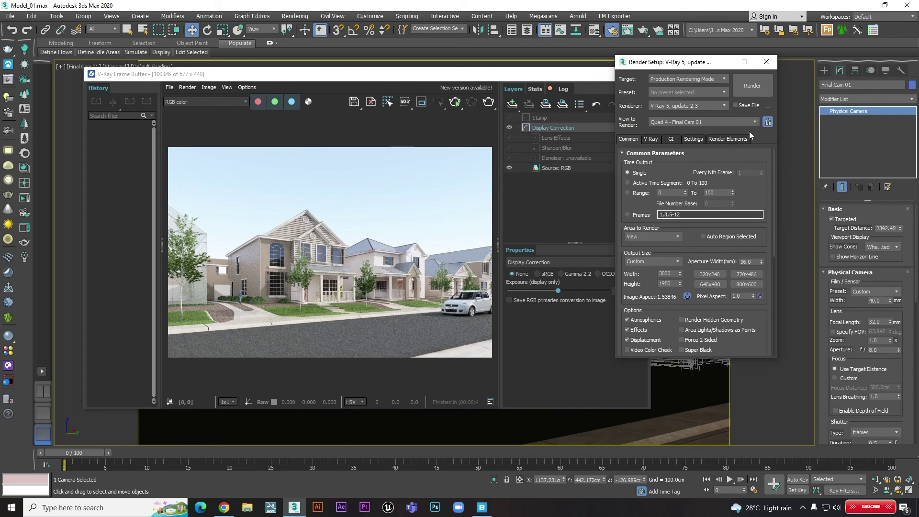
- Start the 3000 × 1950 Final Cam 01 render and zoom the frame buffer to watch the prepass
left_click(752, 86)
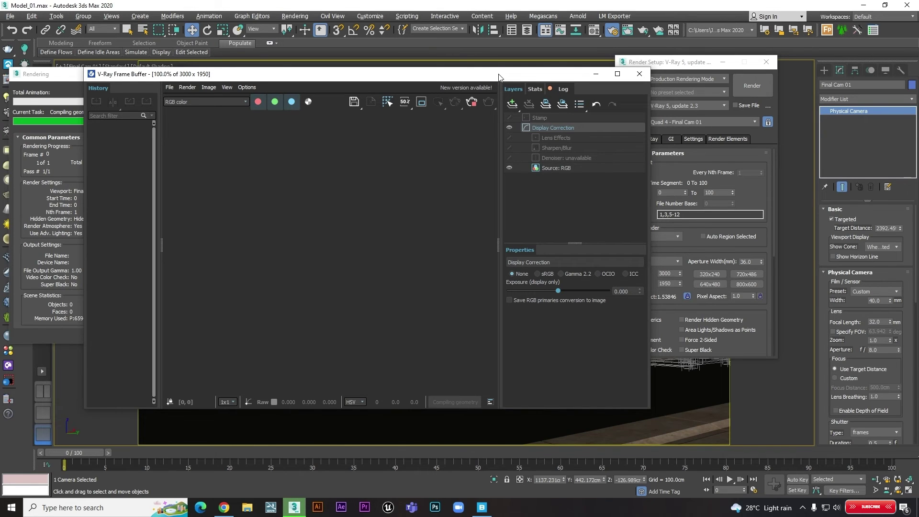
left_click_drag(499, 77, 568, 83)
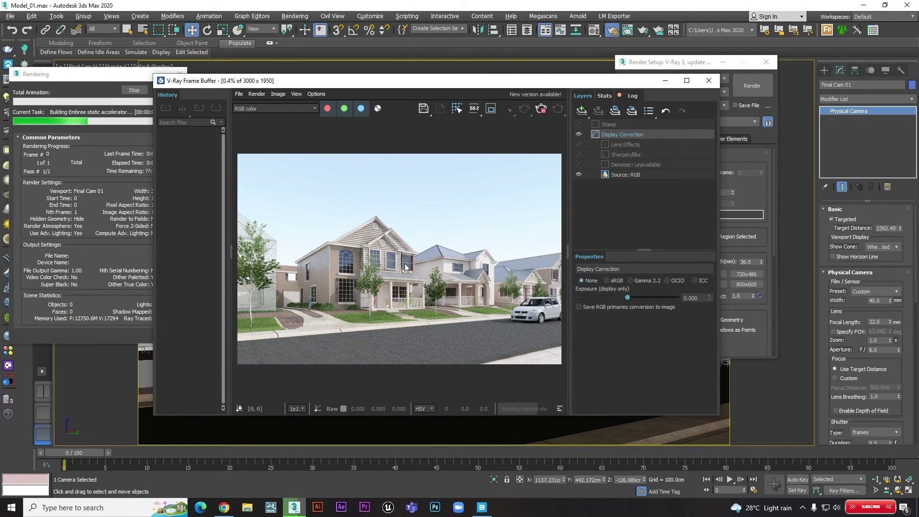
scroll(405, 264, "up", 2)
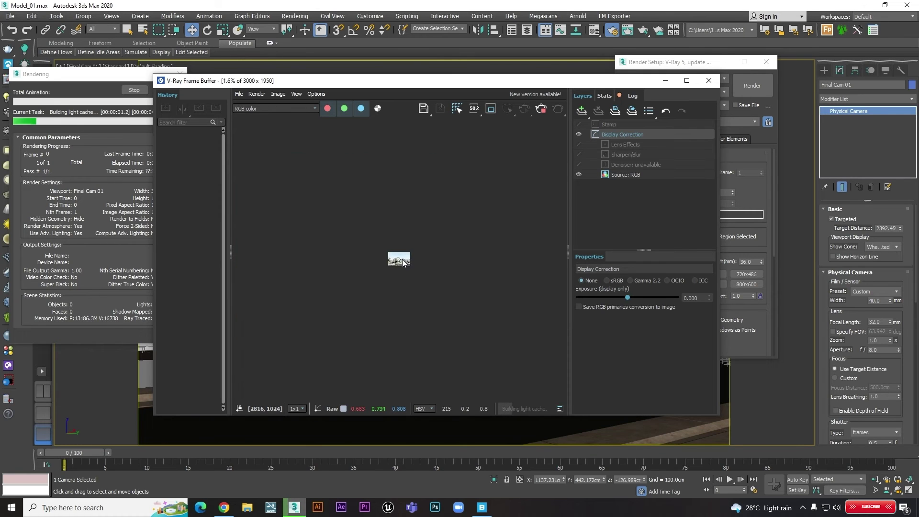
scroll(404, 262, "up", 2)
scroll(405, 262, "up", 2)
scroll(404, 263, "up", 1)
scroll(404, 263, "down", 2)
scroll(403, 262, "up", 1)
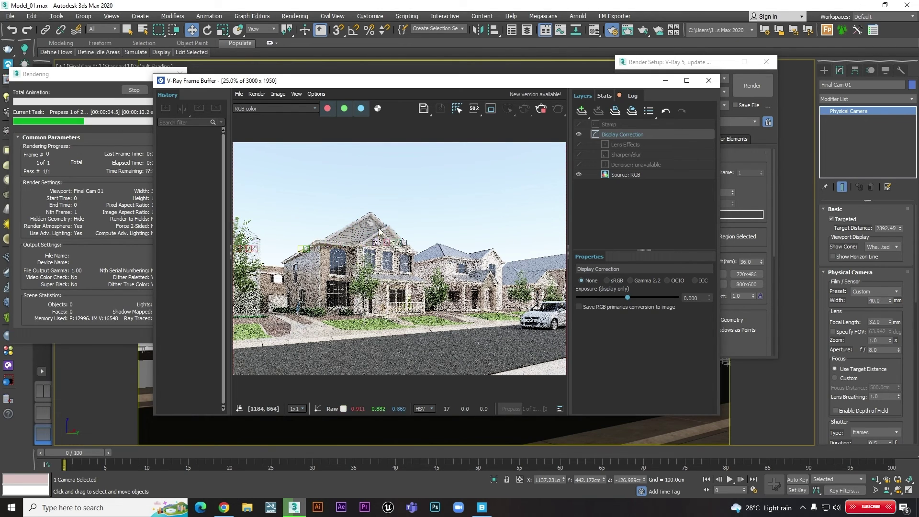
left_click_drag(546, 80, 470, 64)
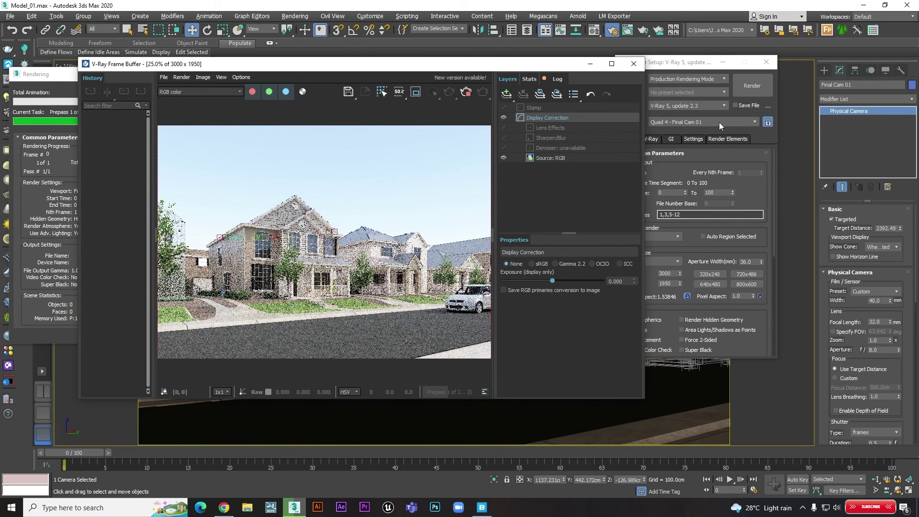